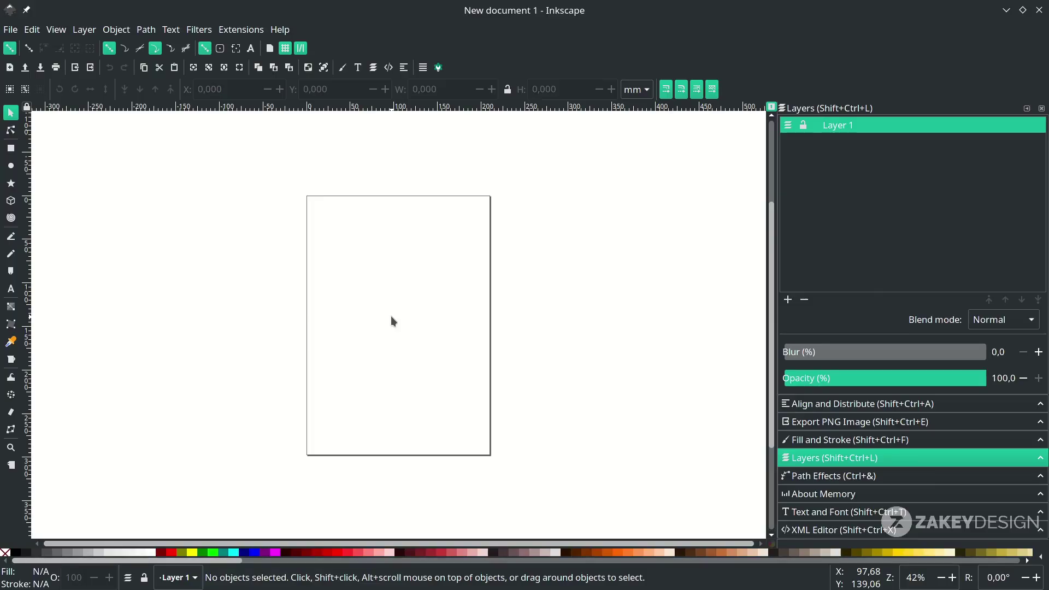
Step: Import the portrait JPG from the Flat Portrait Illustration folder as an embedded image with the DPI from file
left_click(10, 29)
left_click(51, 203)
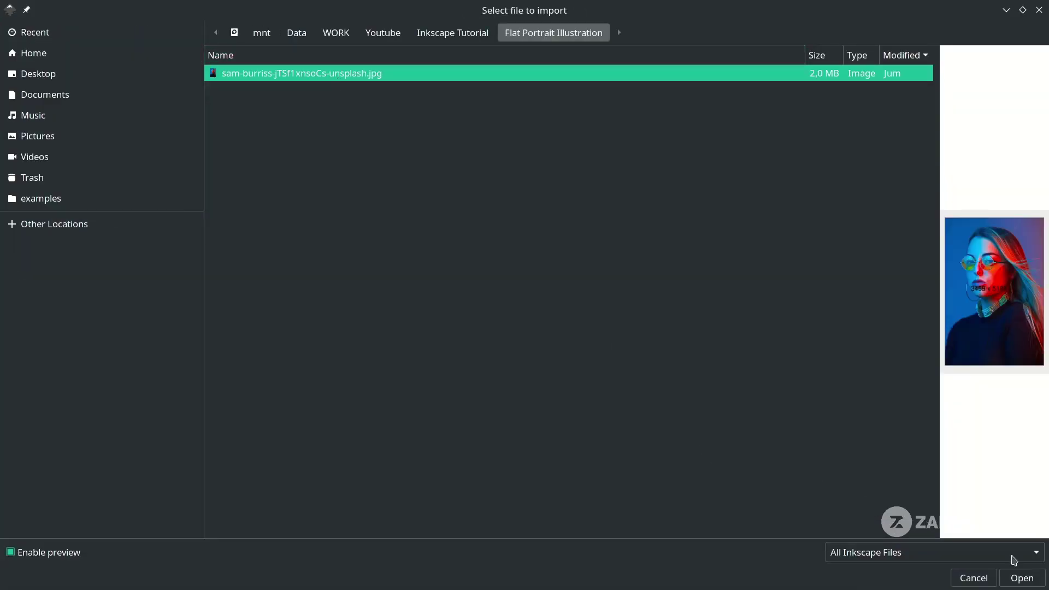
left_click(1021, 578)
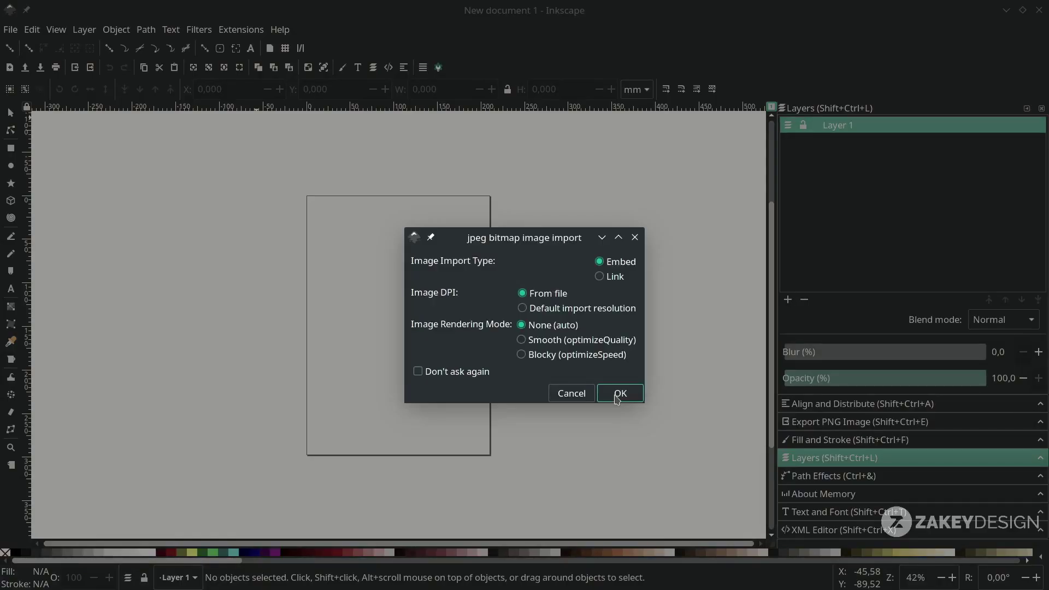
left_click(618, 393)
Step: Scale the imported photo down proportionally until its height matches the page height of 297 mm
left_click(523, 329)
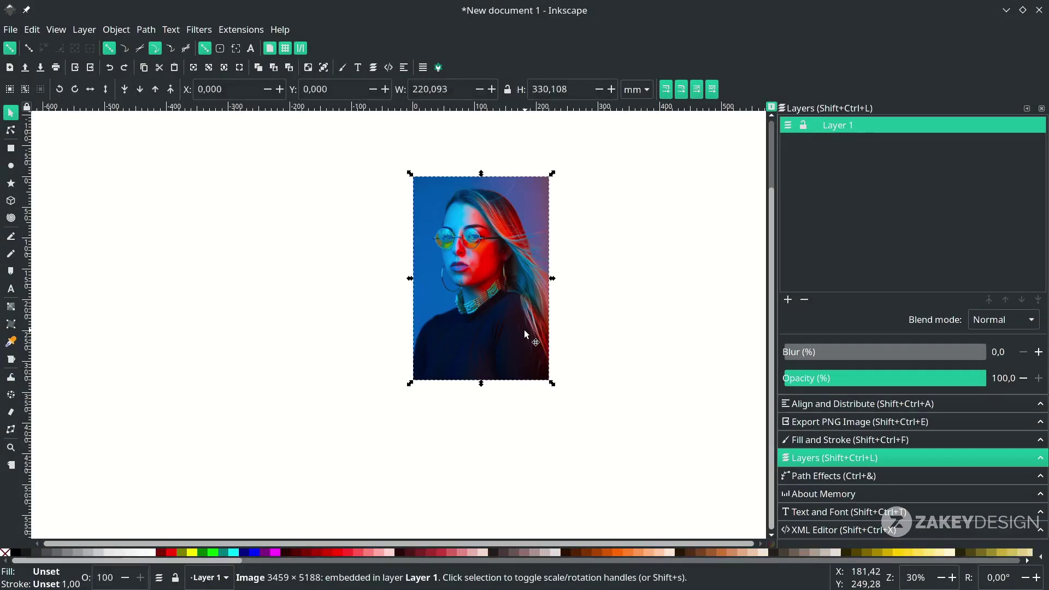
left_click_drag(553, 385, 536, 365)
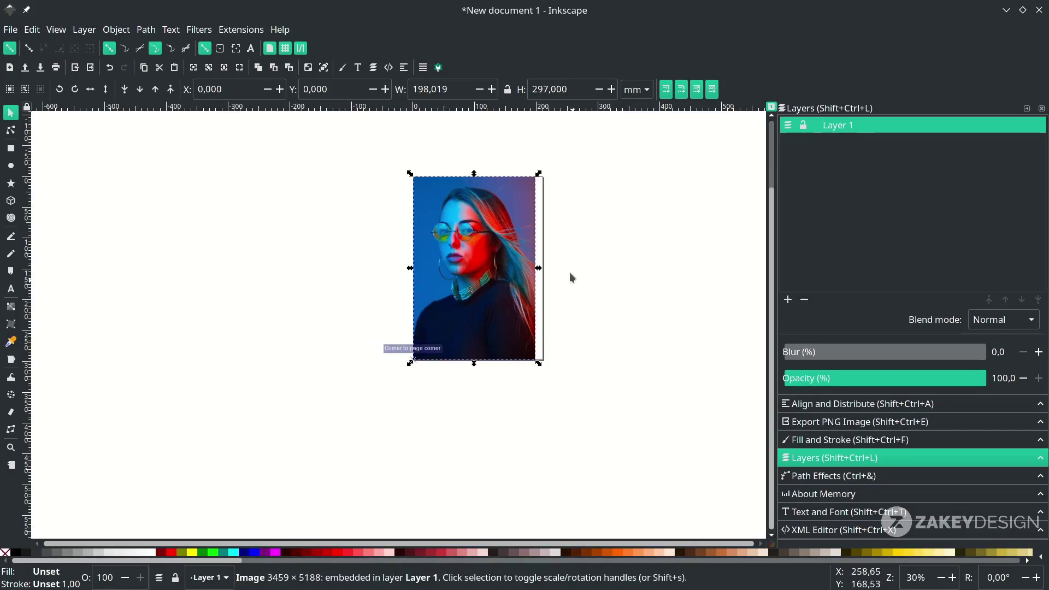
left_click(569, 272)
scroll(498, 226, "up", 2)
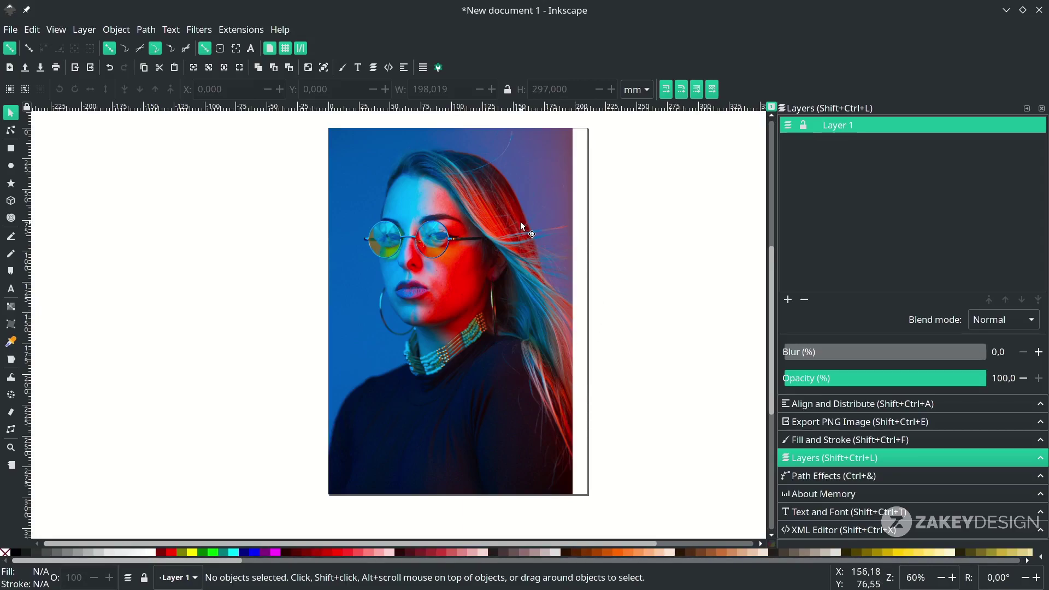
Step: Switch the photo's size units to px and copy its width value
left_click(496, 221)
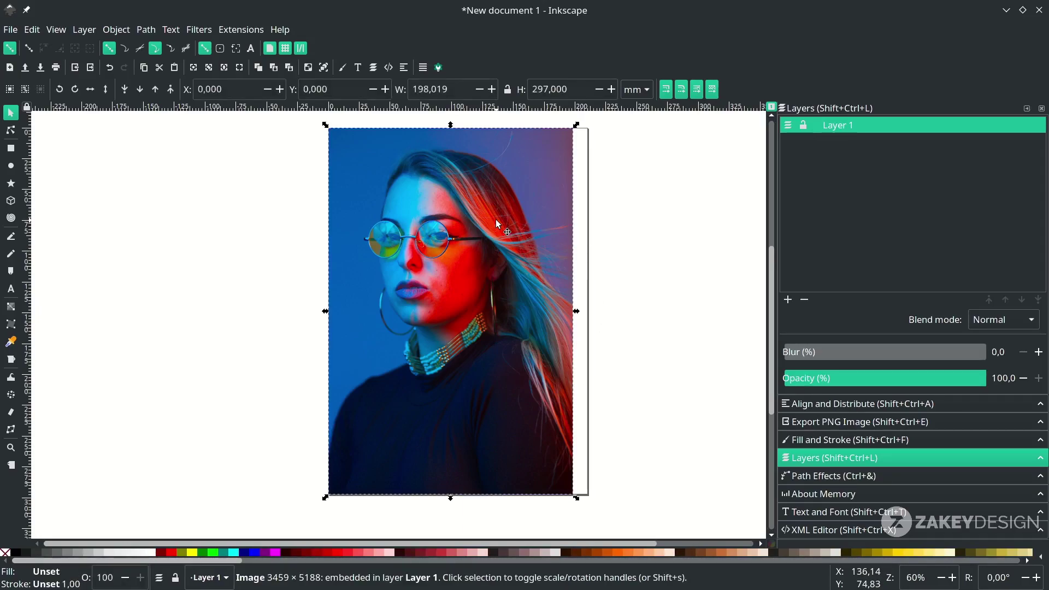
left_click(633, 89)
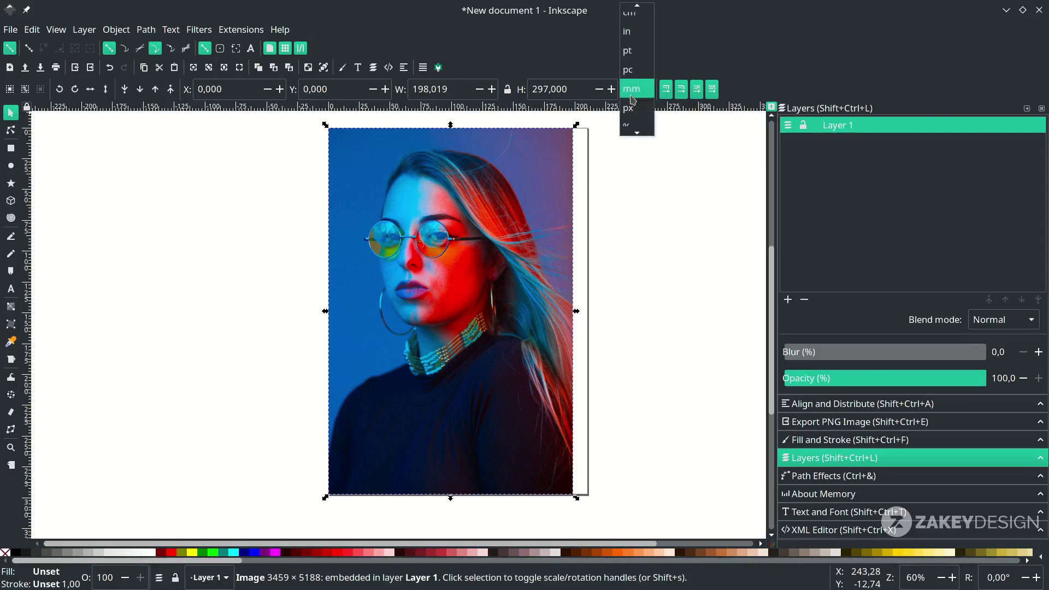
left_click(633, 103)
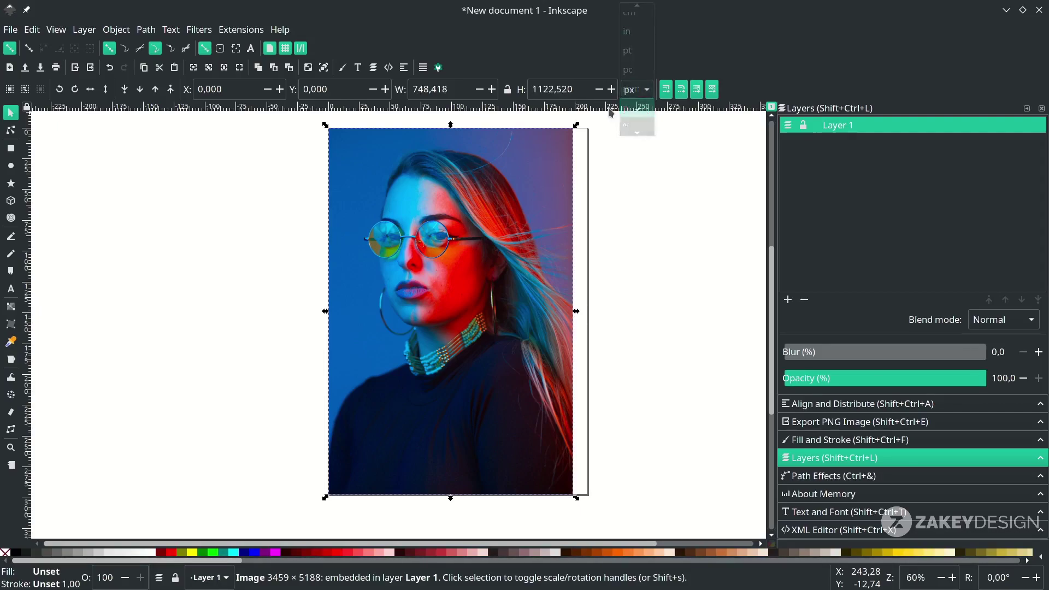
double_click(467, 88)
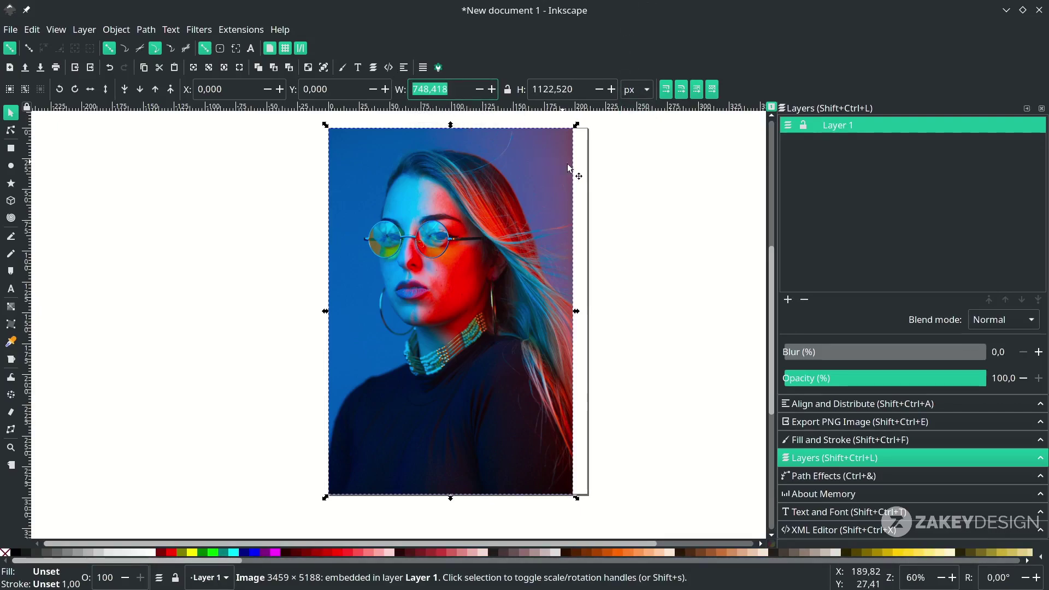
left_click(673, 165)
Step: Set the document's page size units to px and the custom page width to 748,418 px
left_click(12, 30)
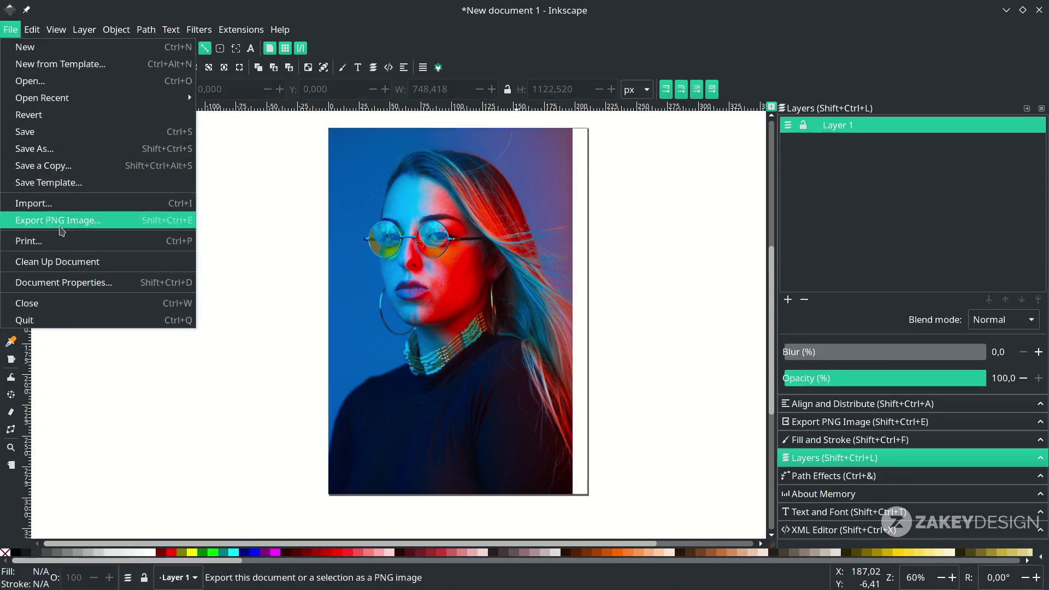
left_click(76, 282)
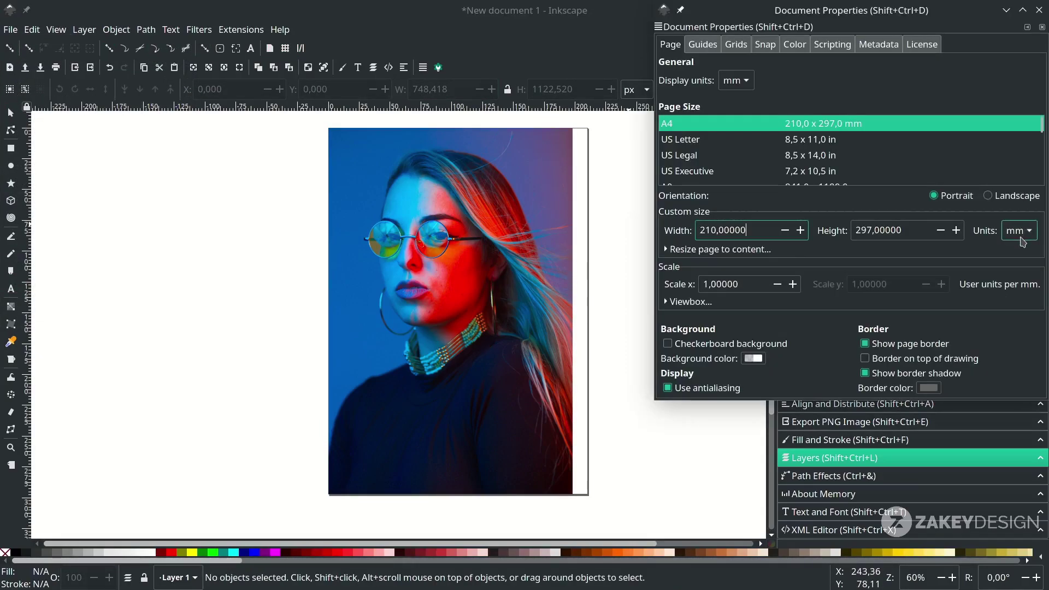
left_click(1019, 230)
left_click(1015, 153)
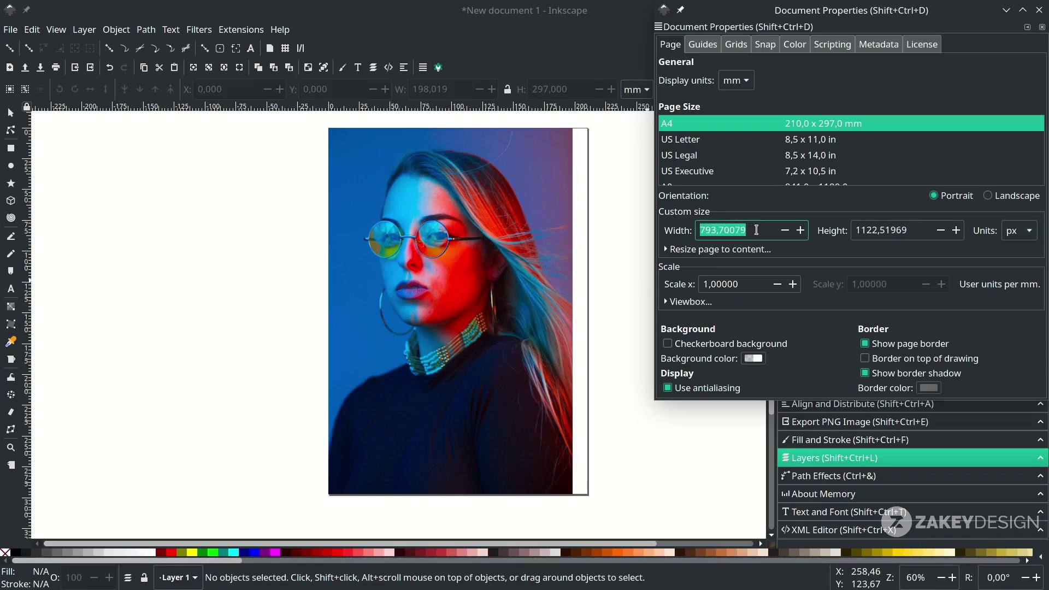
type("748,418")
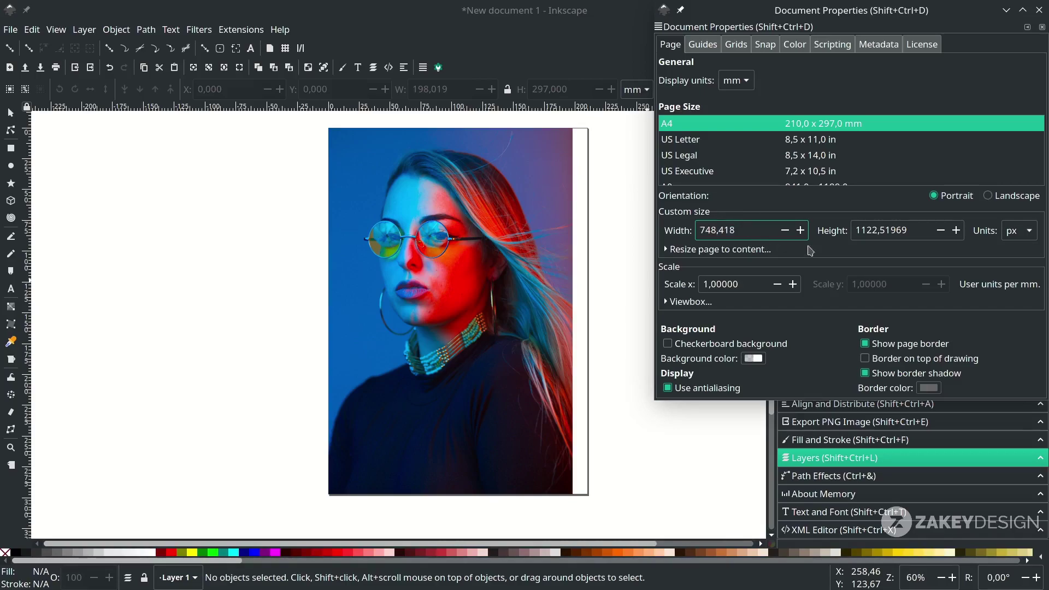
left_click(886, 230)
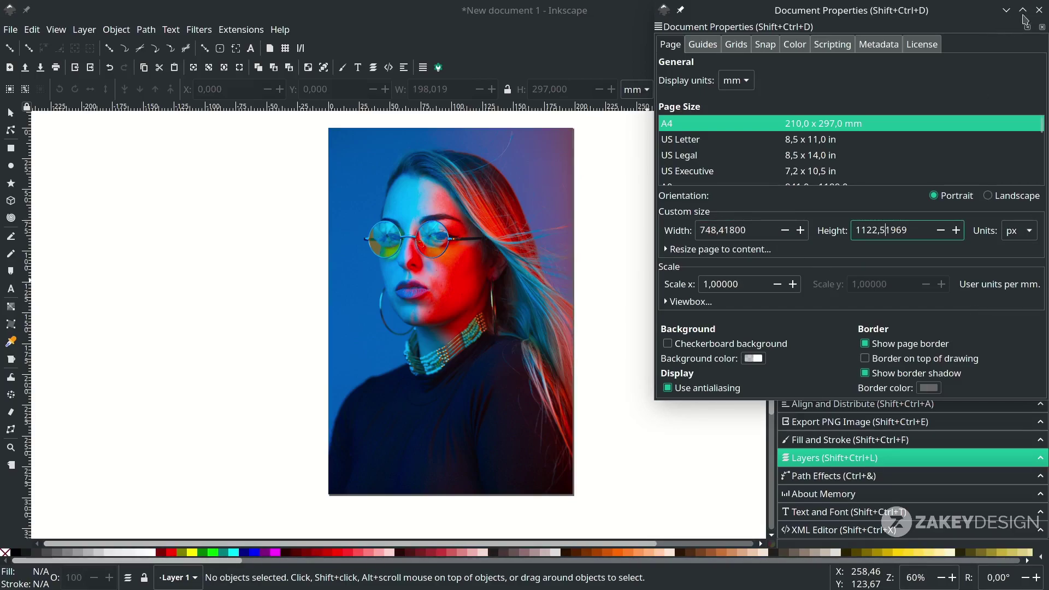
left_click(1038, 9)
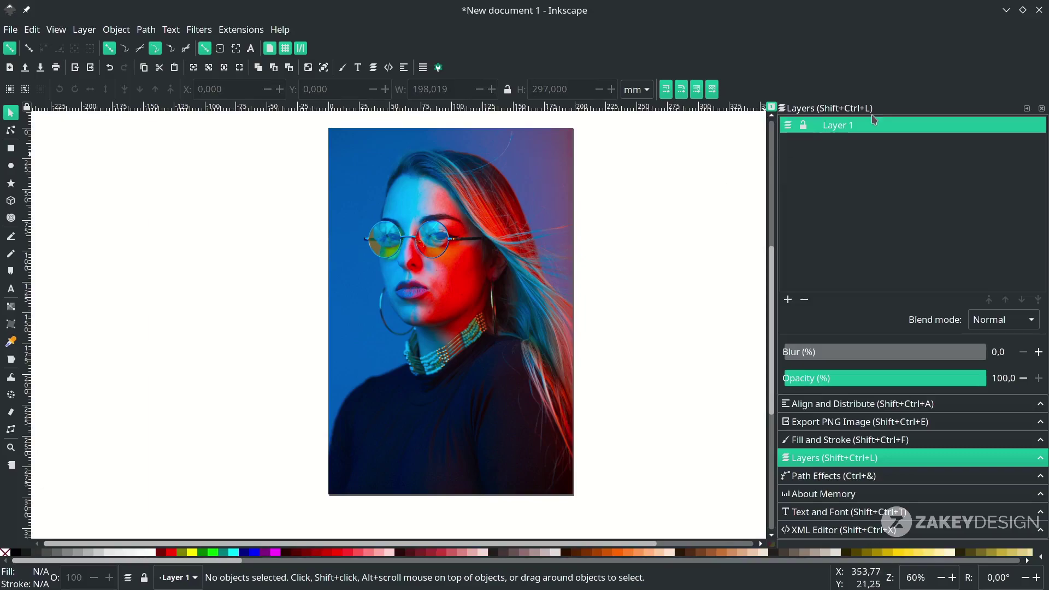
Step: Rename Layer 1 as Image and lock it
double_click(835, 125)
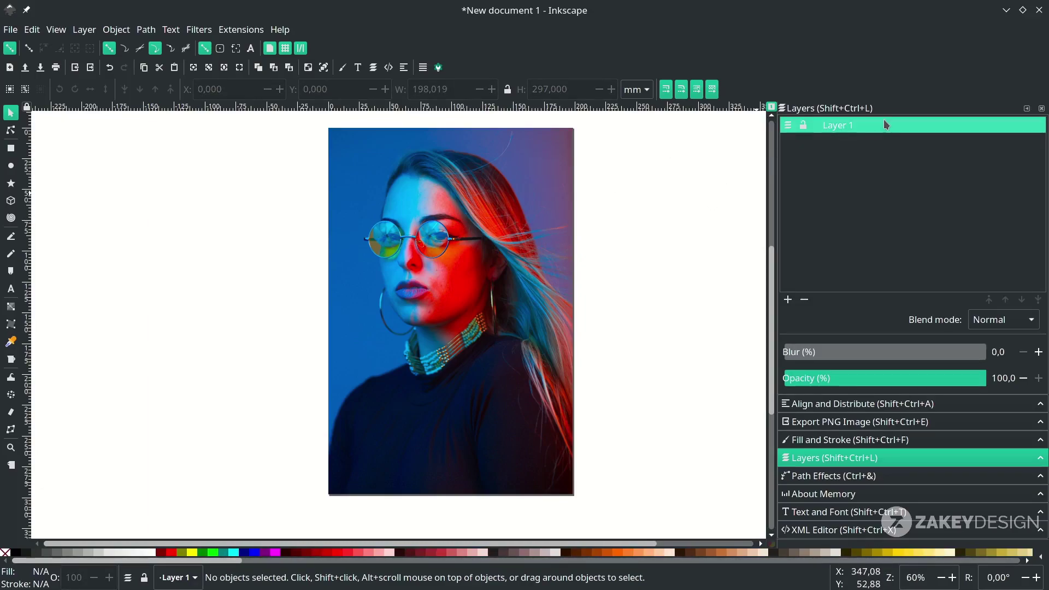
key("BackSpace")
type("Image")
key("Return")
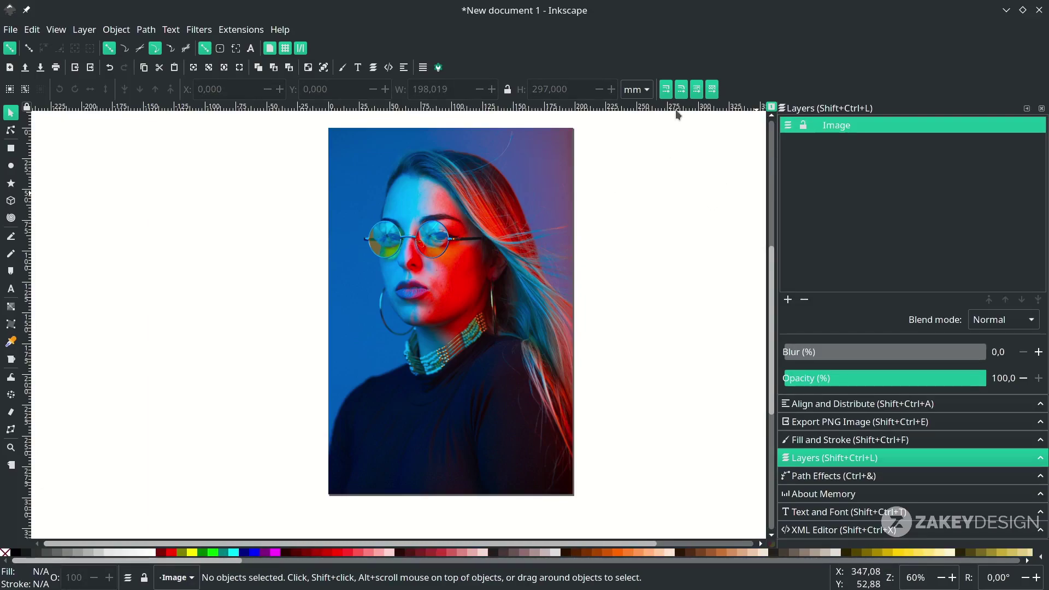
left_click(804, 127)
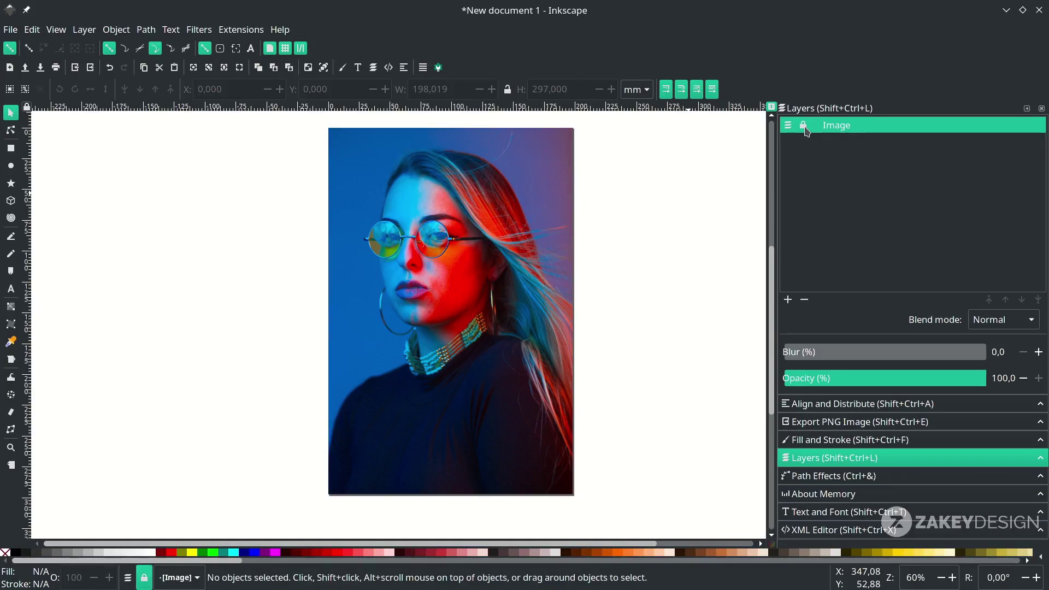
Step: Add a layer named Flat Illustration above the current Image layer
left_click(787, 300)
type("Flat Illustration")
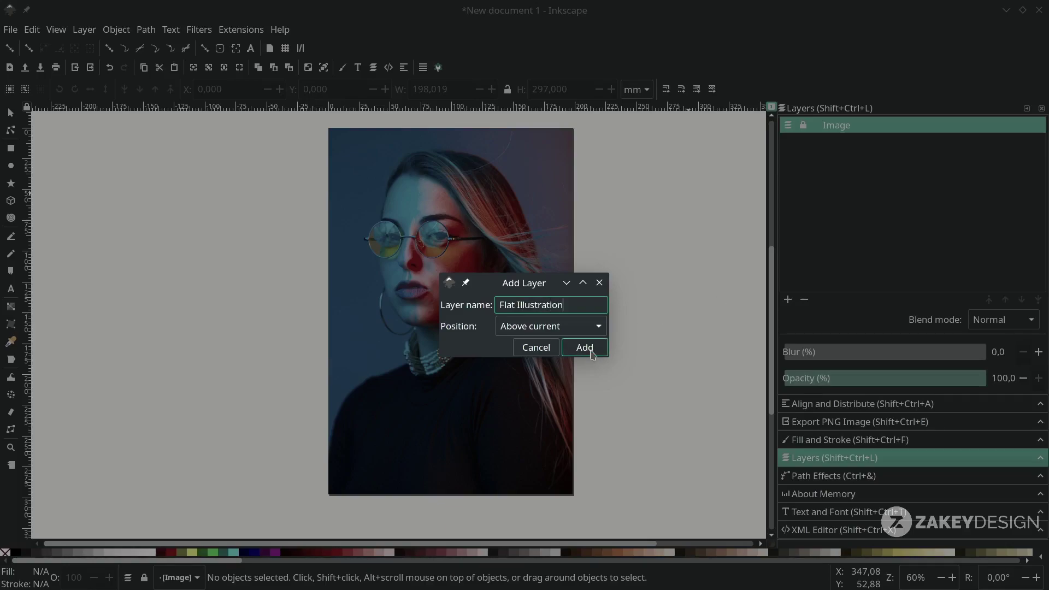
left_click(585, 347)
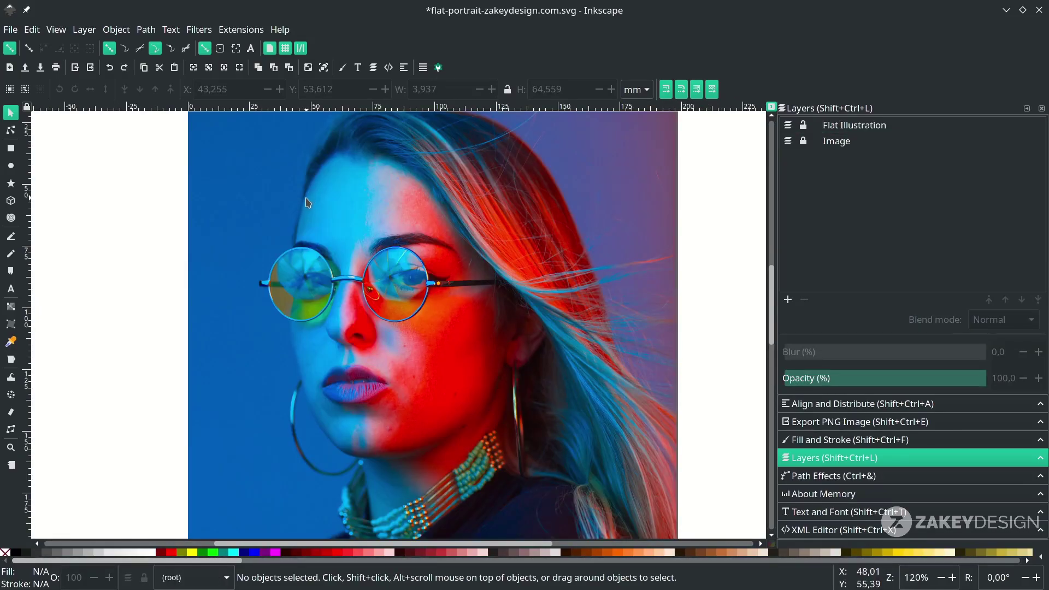
Step: Trace the face with the Bezier tool as a closed curved path around the cheeks, chin and forehead hairline
key("b")
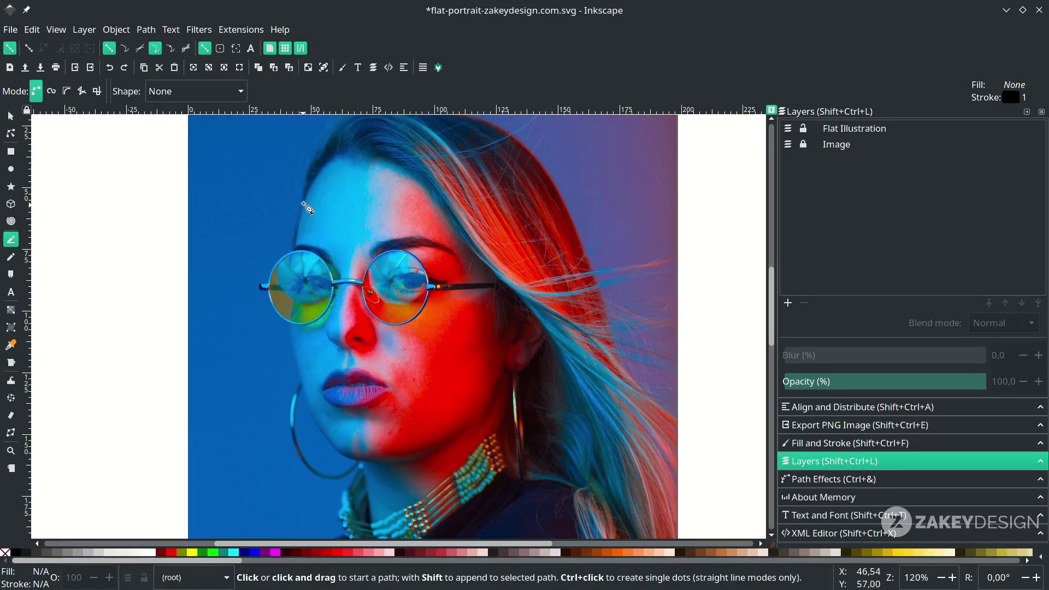
left_click(304, 203)
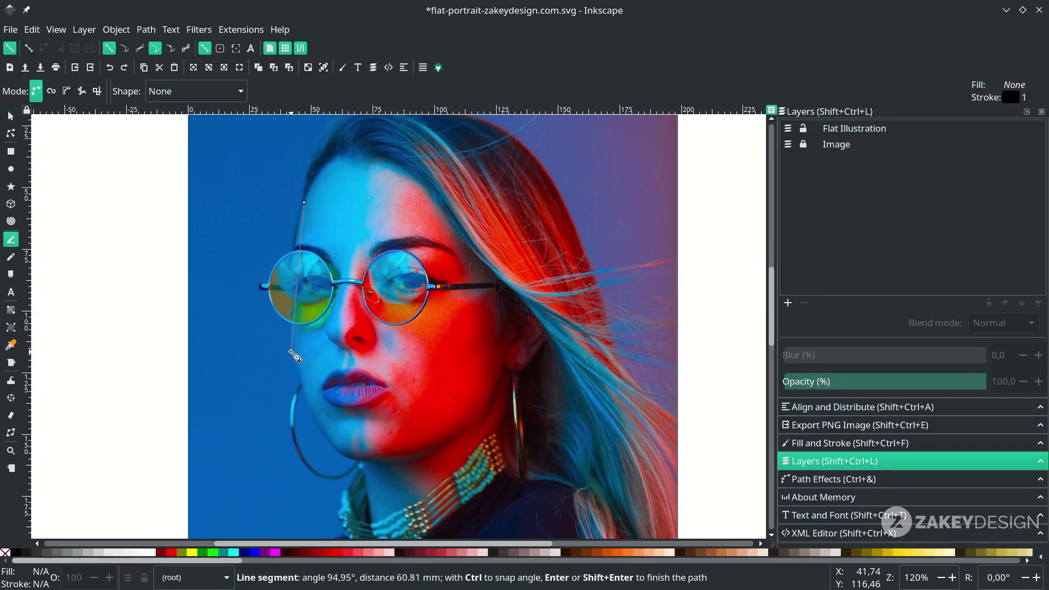
left_click_drag(292, 347, 298, 403)
left_click_drag(345, 458, 360, 468)
left_click_drag(468, 429, 506, 386)
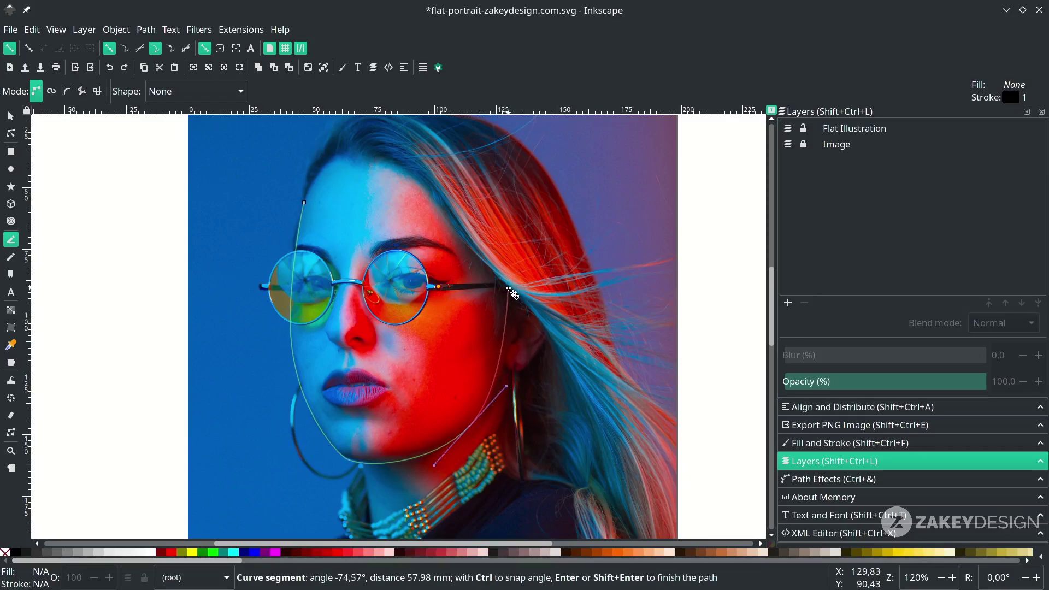
left_click_drag(507, 292, 491, 277)
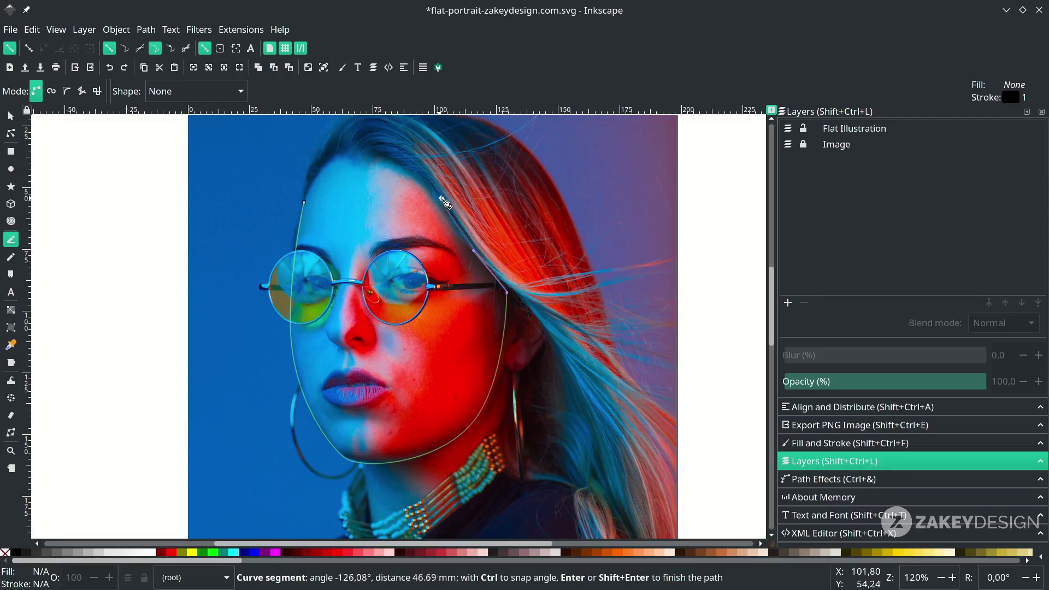
left_click_drag(426, 184, 400, 147)
left_click_drag(325, 165, 304, 186)
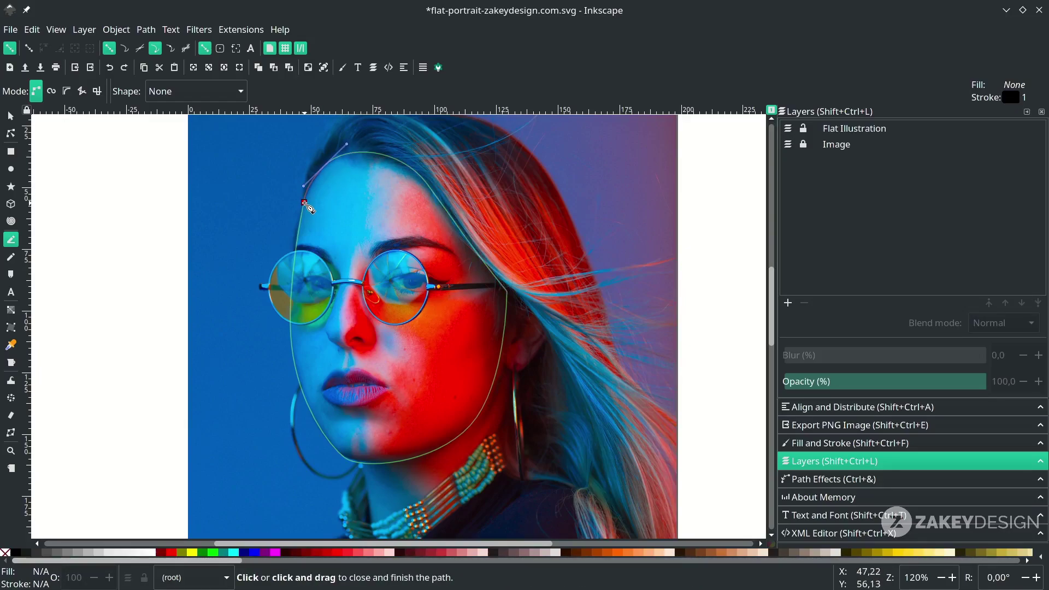
left_click(304, 203)
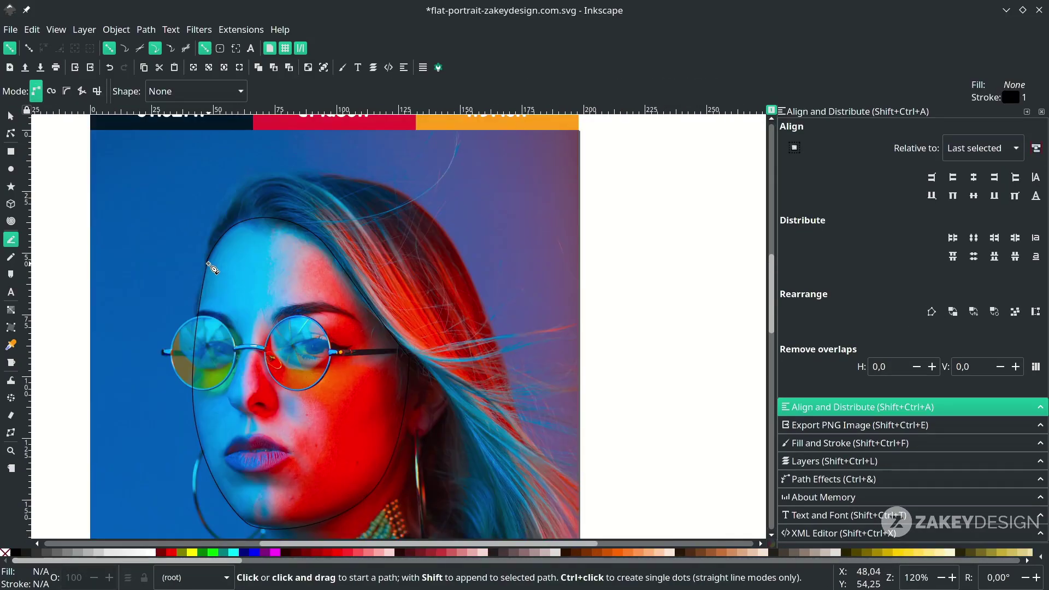
Step: Start the hair outline at the forehead and trace its outer edge over the crown down to the photo's right border
left_click(206, 268)
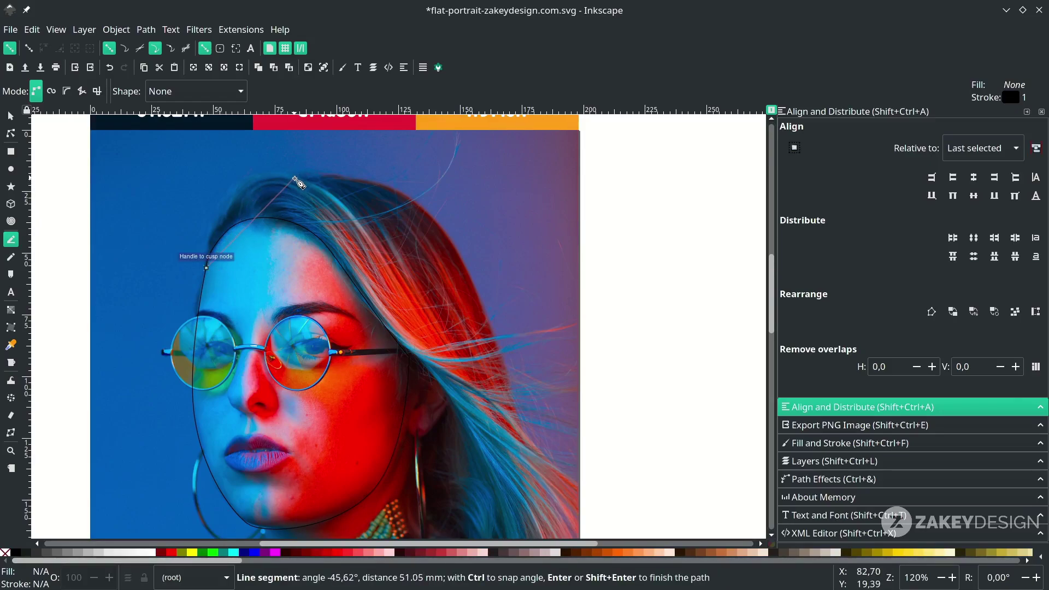
left_click_drag(300, 177, 396, 163)
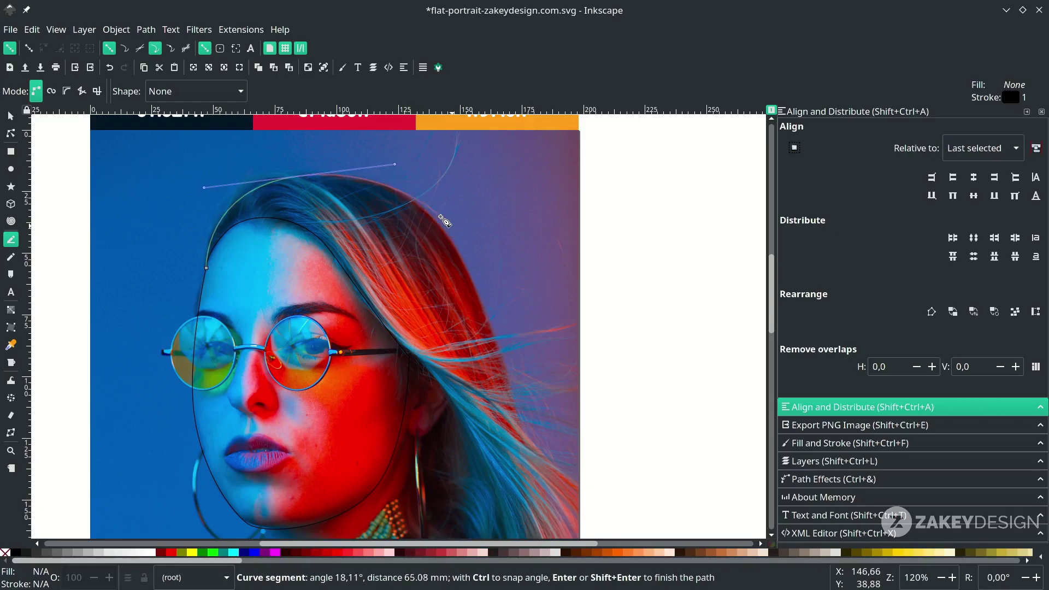
scroll(447, 202, "down", 2)
scroll(448, 202, "right", 2)
left_click_drag(414, 208, 439, 248)
scroll(443, 250, "down", 3)
scroll(444, 250, "right", 1)
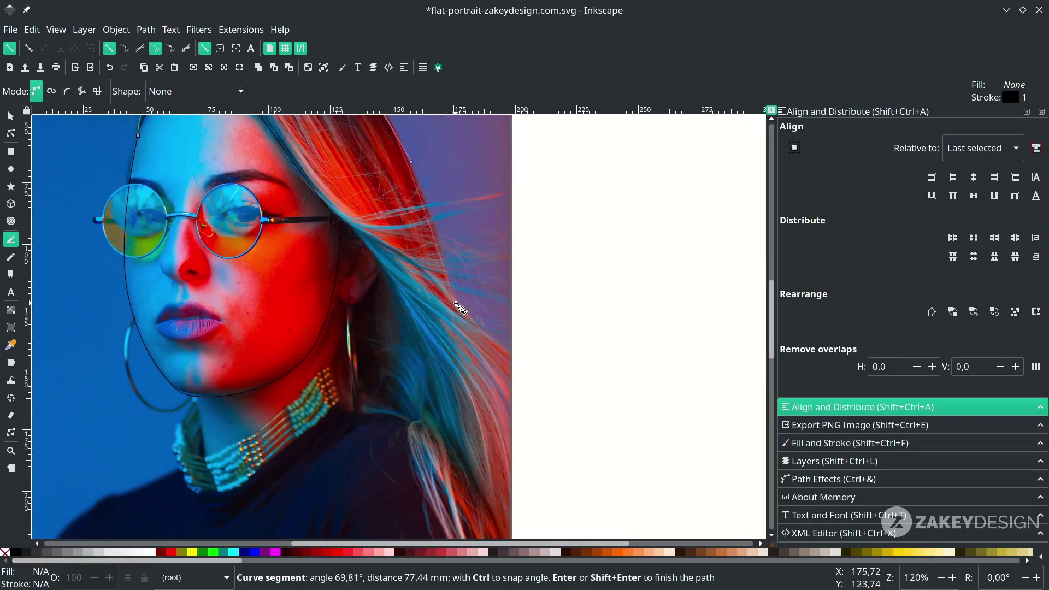
left_click_drag(464, 312, 513, 331)
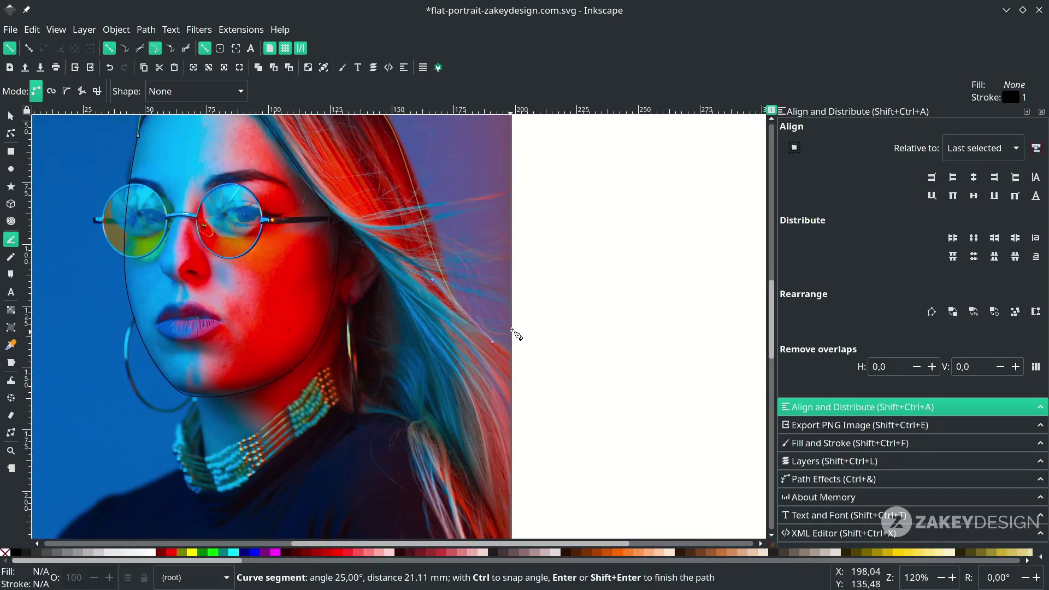
scroll(508, 284, "down", 6)
scroll(481, 214, "right", 1)
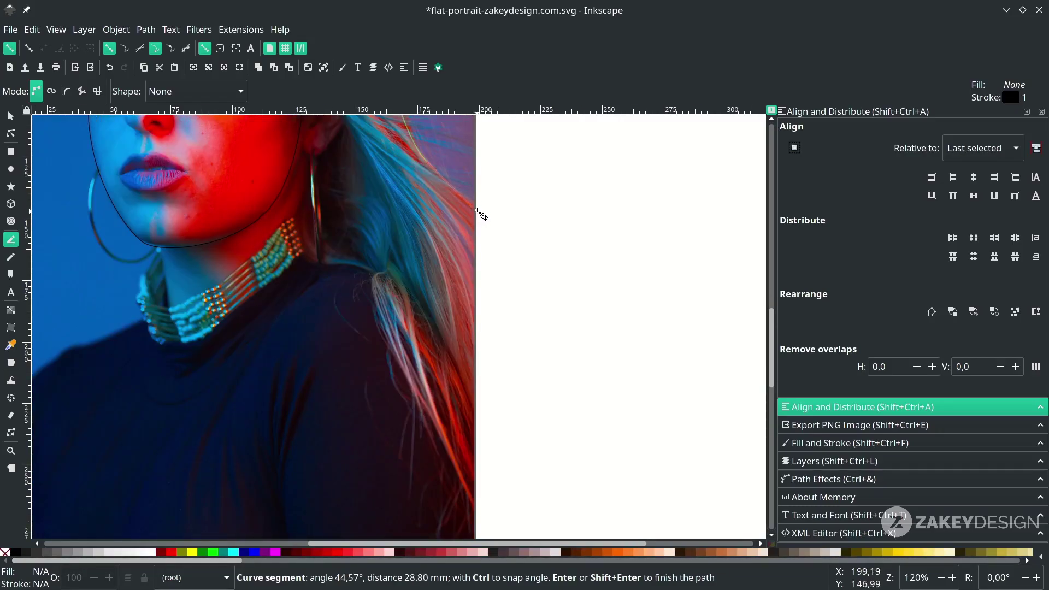
left_click(478, 215)
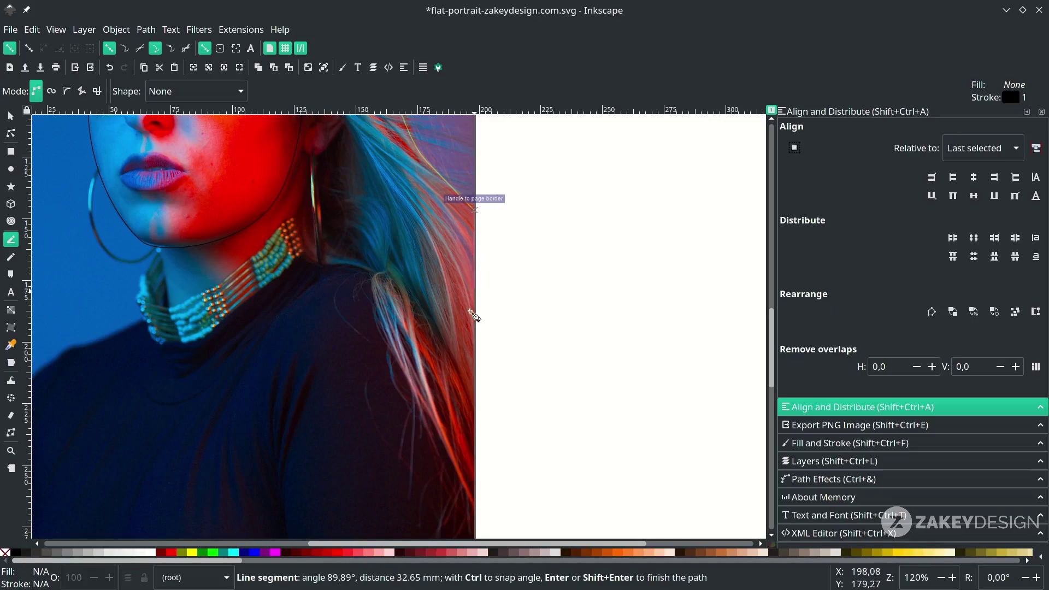
Step: Continue the hair path down the photo's right border and curve it back up along the lower strands over the shoulder
scroll(470, 303, "down", 4)
scroll(470, 303, "right", 1)
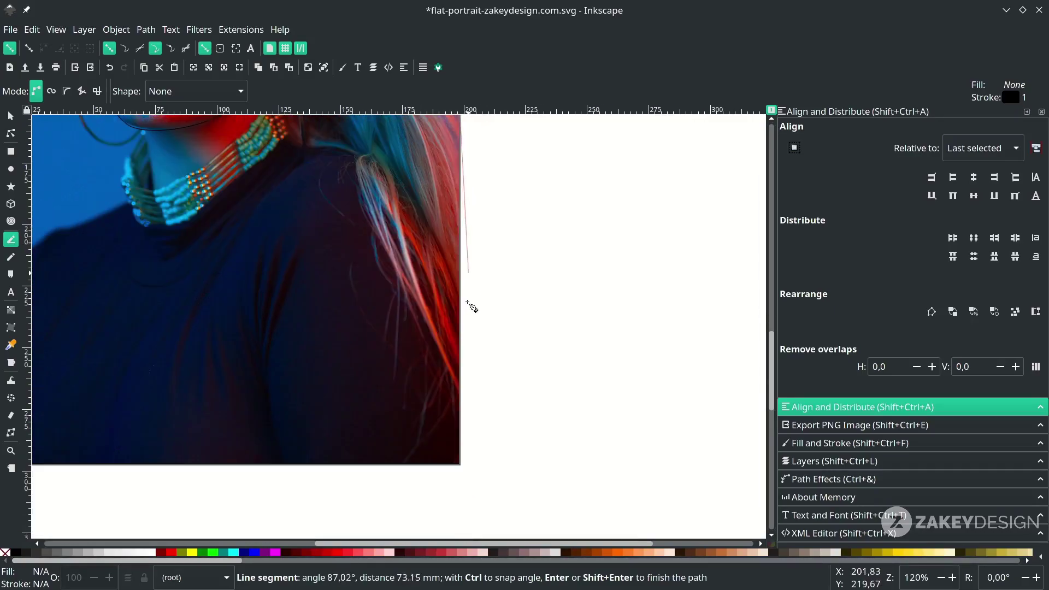
left_click(459, 406)
scroll(384, 299, "up", 3)
scroll(384, 299, "left", 1)
left_click_drag(378, 269, 363, 200)
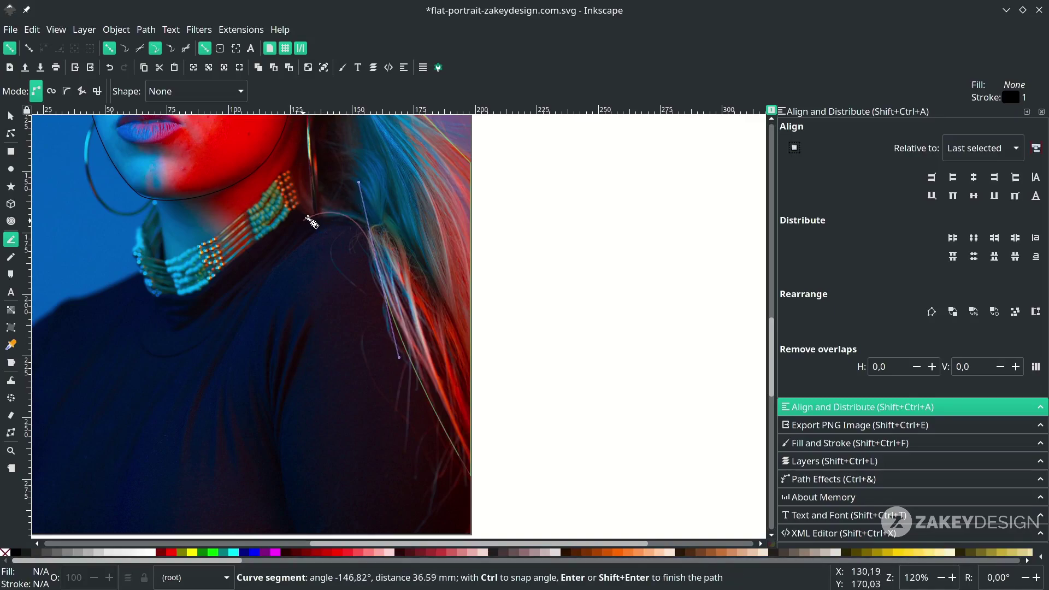
Step: Continue the hair path up past the neck and ear, along the hairline, and close it at the forehead start point
scroll(245, 378, "up", 3)
scroll(245, 379, "right", 1)
left_click_drag(228, 324, 241, 214)
scroll(180, 265, "up", 5)
scroll(208, 260, "left", 3)
left_click_drag(234, 262, 205, 210)
left_click_drag(132, 221, 99, 239)
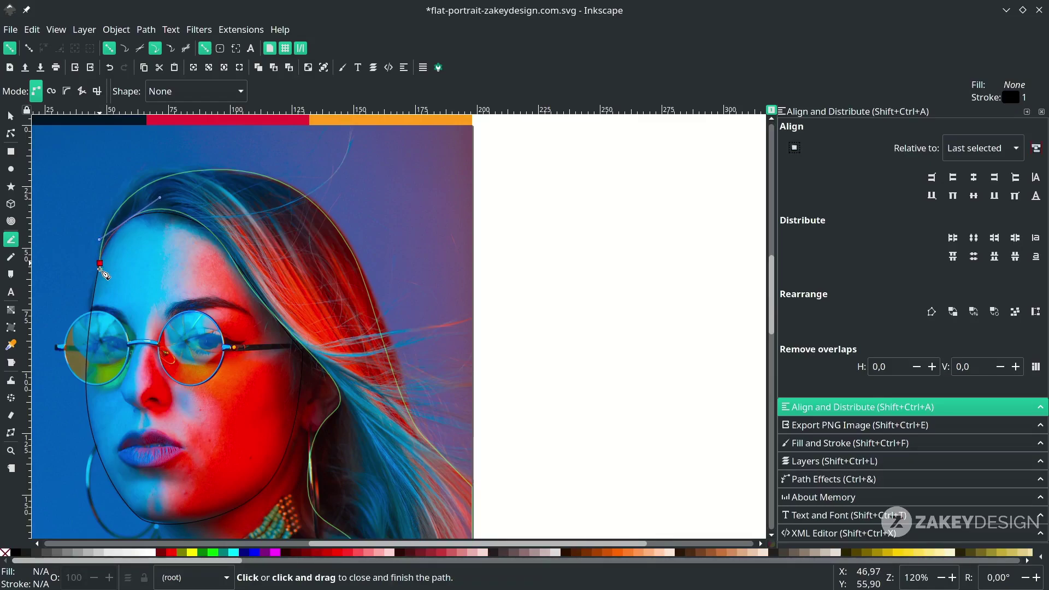
left_click(100, 264)
Step: Trace the neck and ear as a closed Bezier path from the chin around the collar, up the ear and back along the jaw
scroll(225, 196, "left", 3)
scroll(225, 196, "down", 5)
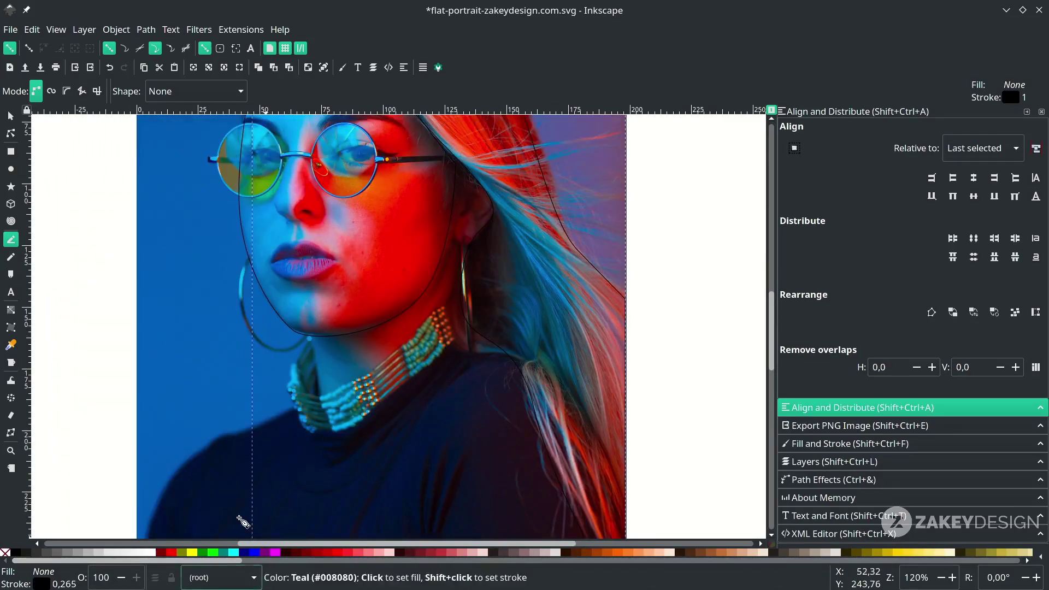
left_click(312, 336)
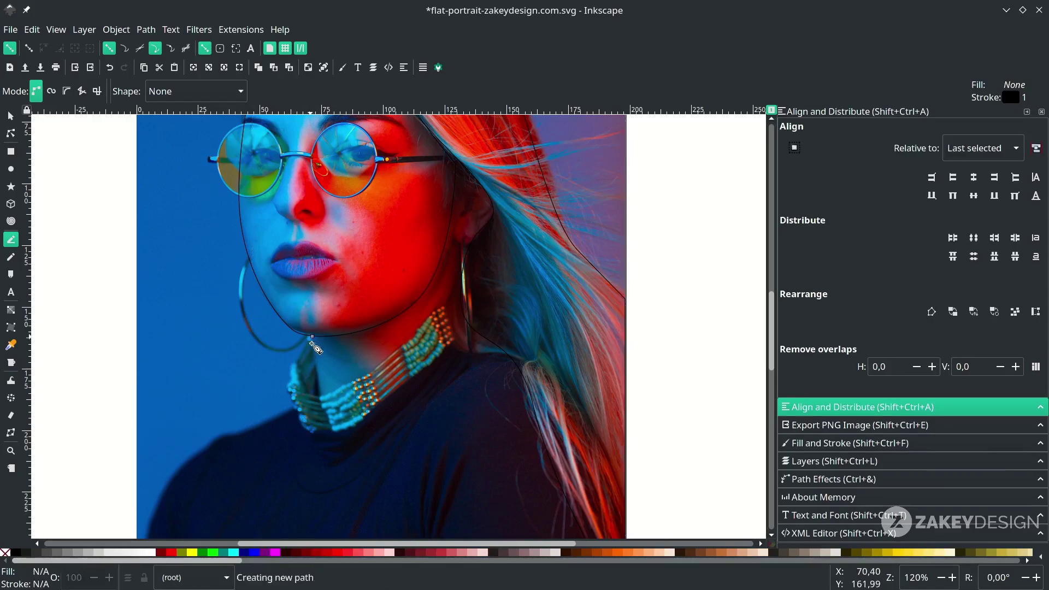
left_click_drag(316, 448, 328, 389)
left_click_drag(471, 339, 472, 316)
left_click_drag(465, 250, 473, 238)
left_click_drag(488, 193, 478, 168)
left_click(455, 164)
left_click_drag(389, 317, 398, 267)
left_click(312, 337)
Step: Start the shirt outline at the photo's left border and trace it over the shoulder and along the collar under the necklace
scroll(341, 352, "right", 3)
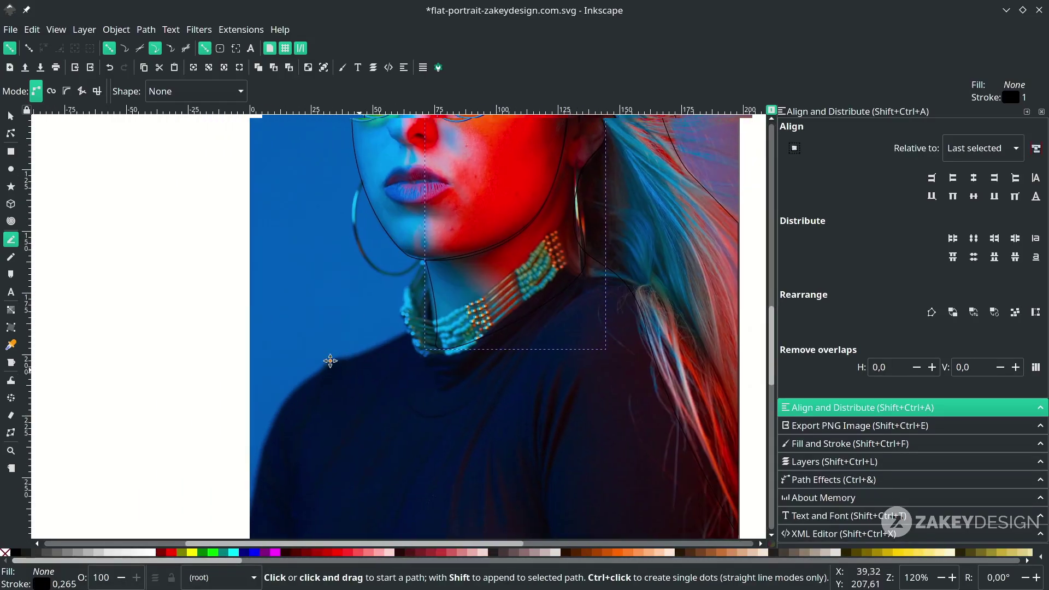
scroll(240, 423, "down", 3)
left_click(207, 449)
left_click_drag(255, 311, 285, 284)
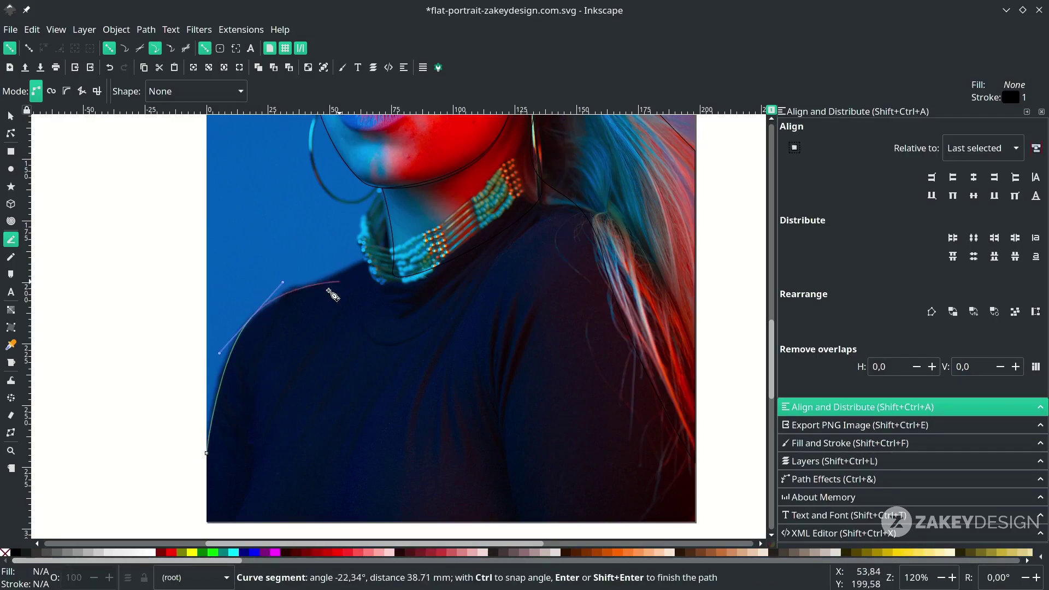
left_click_drag(381, 228, 391, 261)
key("BackSpace")
left_click_drag(466, 243, 524, 188)
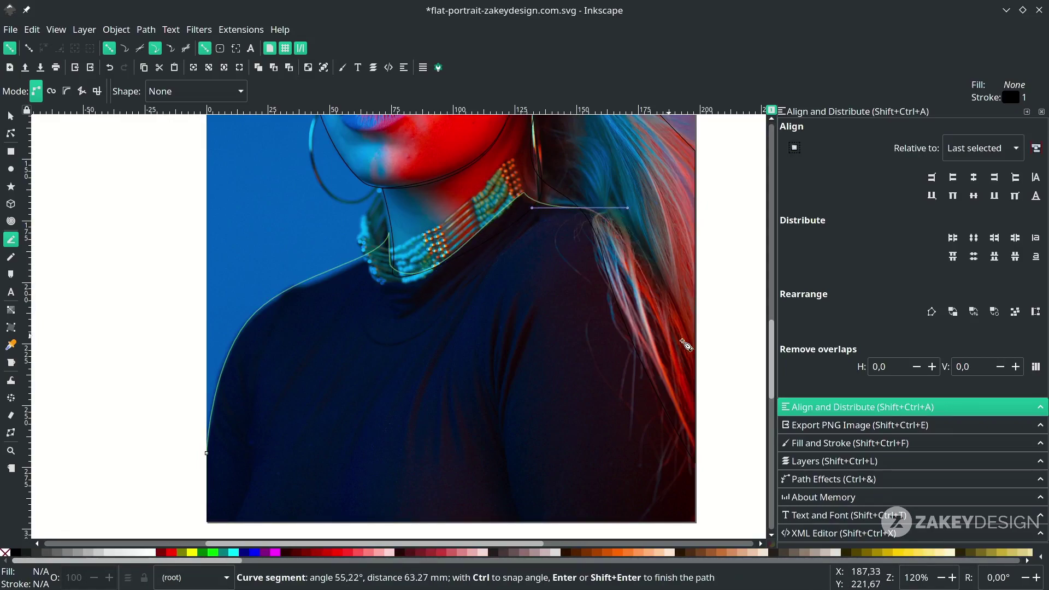
Step: Continue the shirt path over the other shoulder to the right border and close it around the photo's two lower corners
left_click_drag(695, 374, 696, 435)
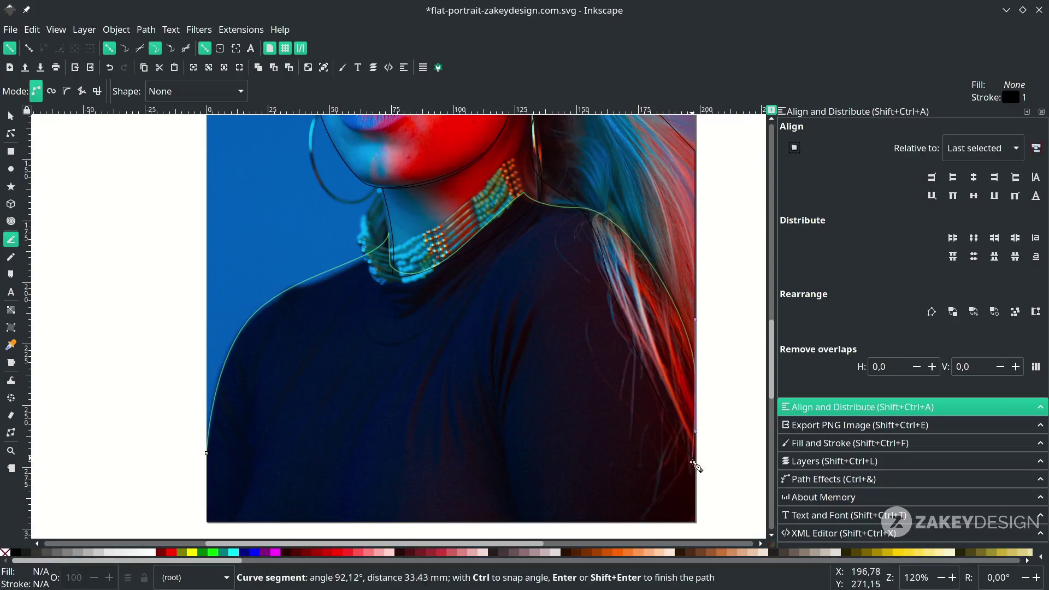
left_click(695, 522)
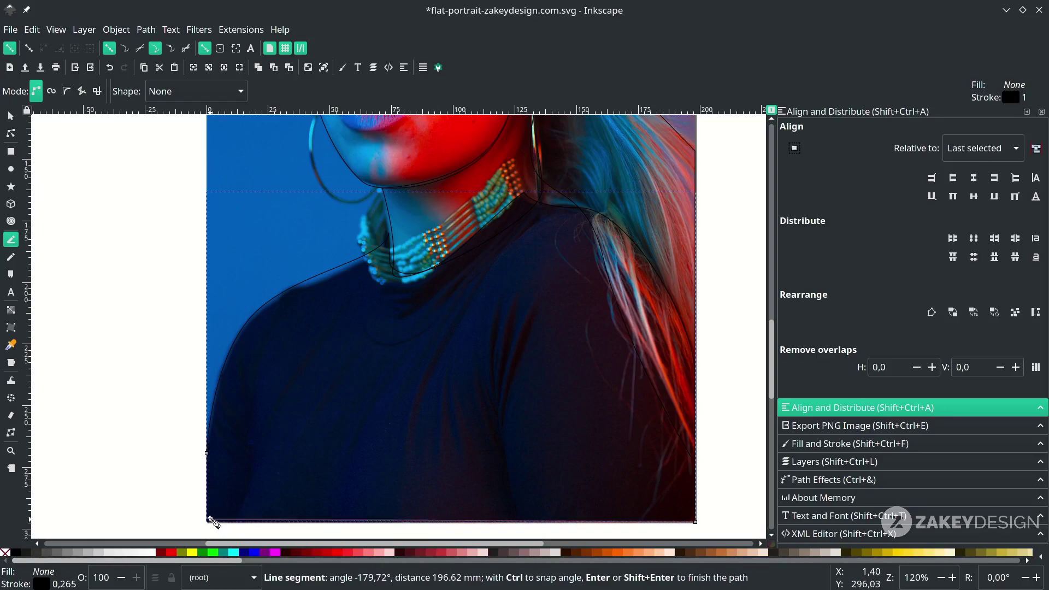
left_click(206, 522)
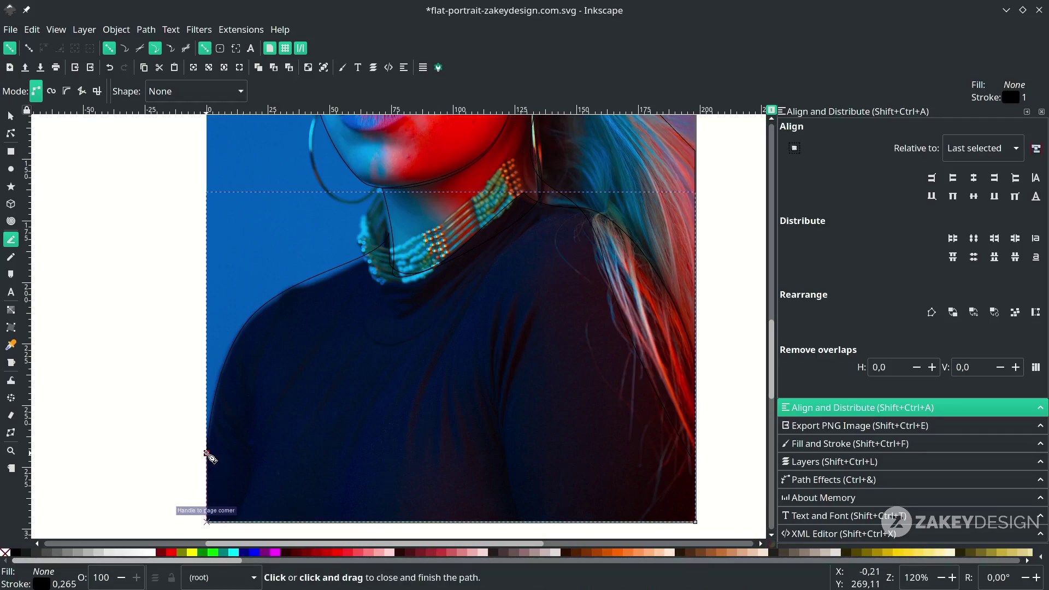
left_click_drag(207, 454, 205, 456)
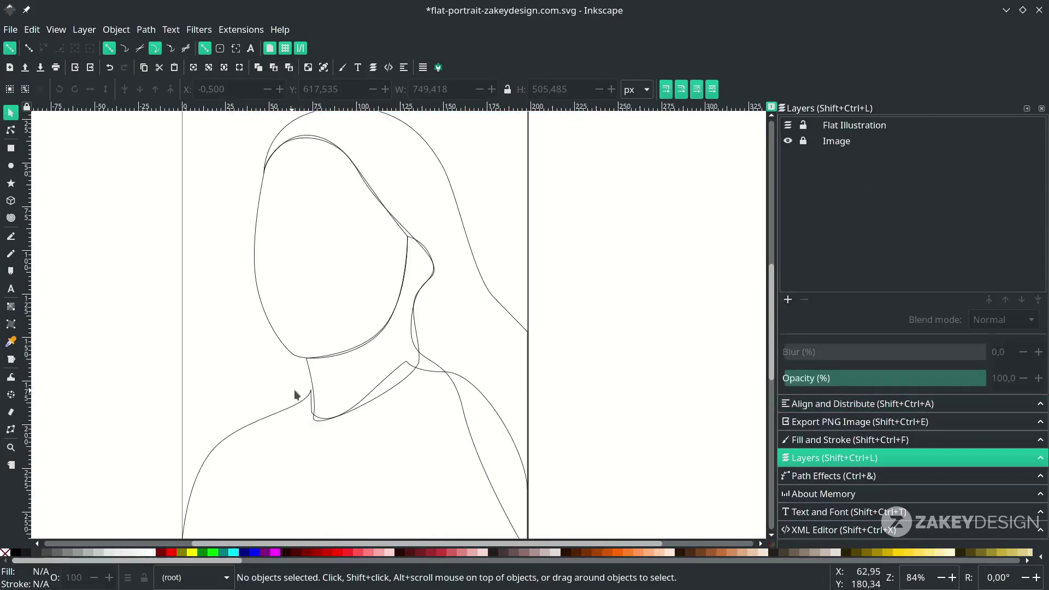
Step: Draw an ellipse about 100 by 114 px over the left glasses lens and place a duplicate over the right lens
scroll(295, 398, "down", 1)
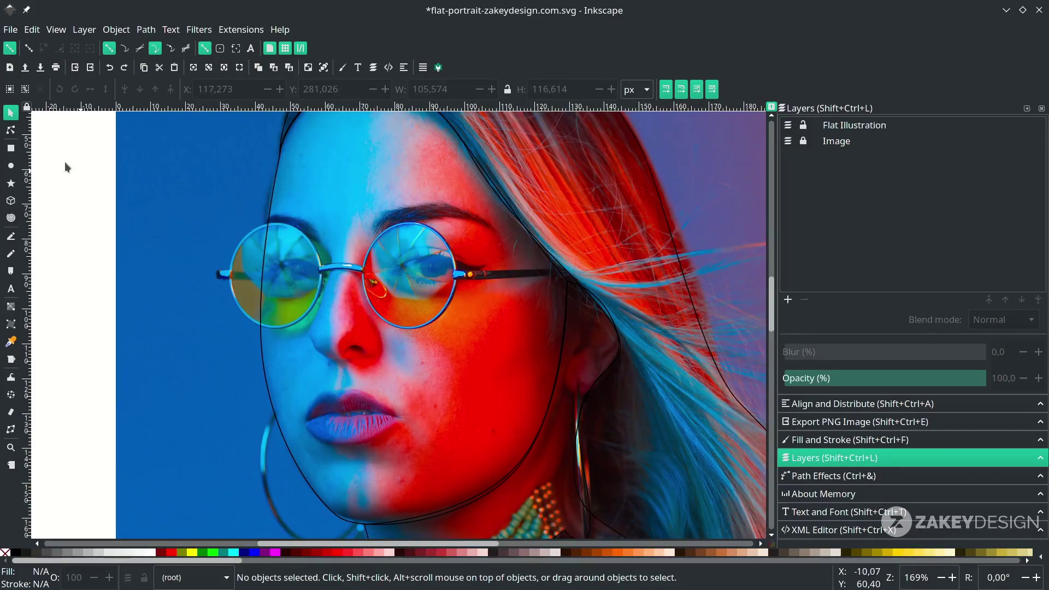
left_click(10, 165)
left_click_drag(229, 226, 322, 331)
left_click(10, 116)
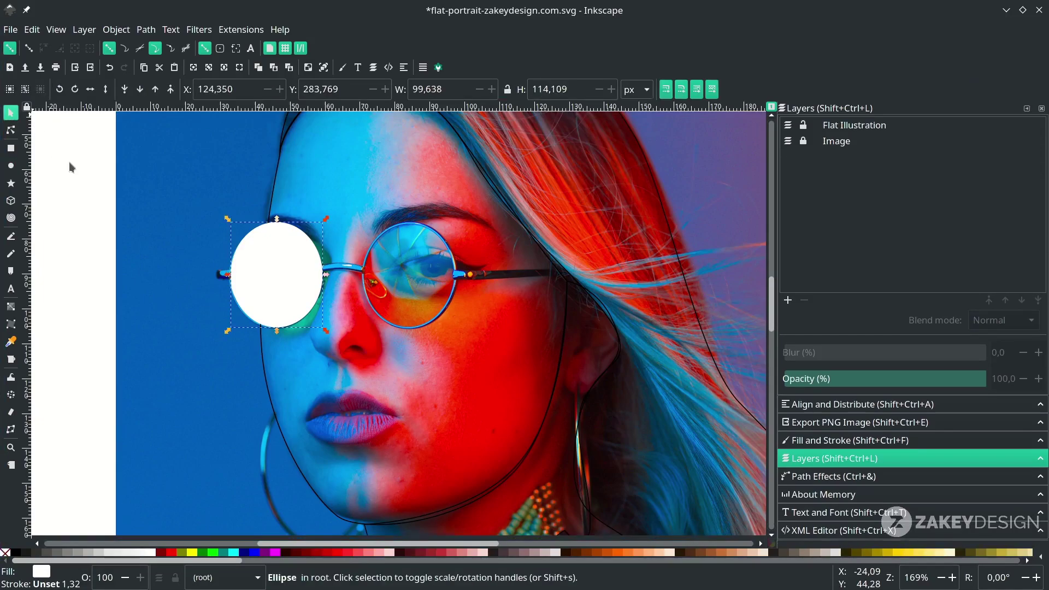
key("ctrl")
left_click_drag(289, 285, 418, 273)
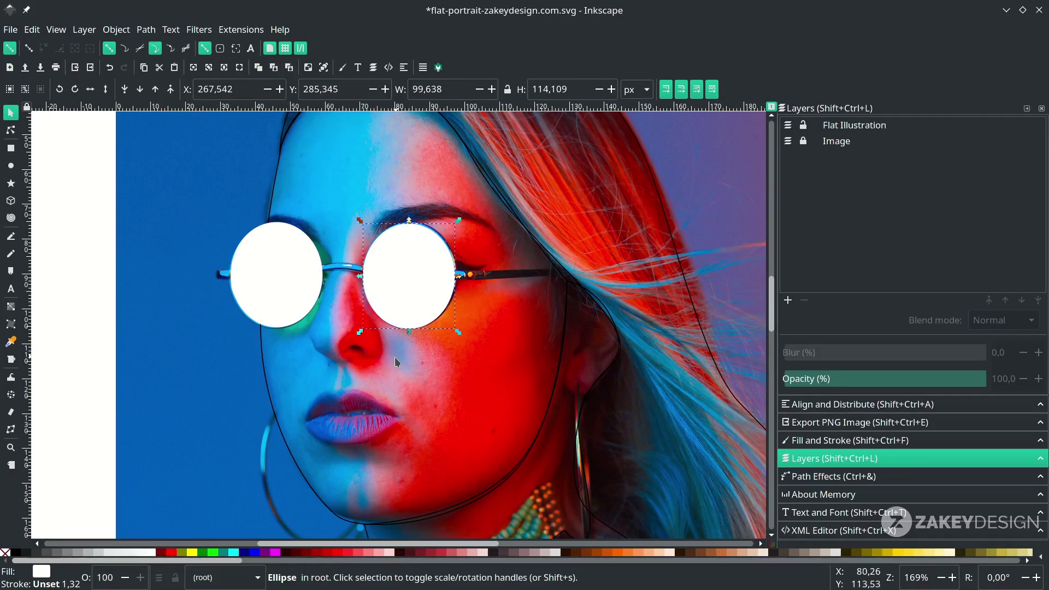
Step: Trace the glasses' temple arm from the right lens toward the ear as a thin, closed straight-sided Bezier path
key("b")
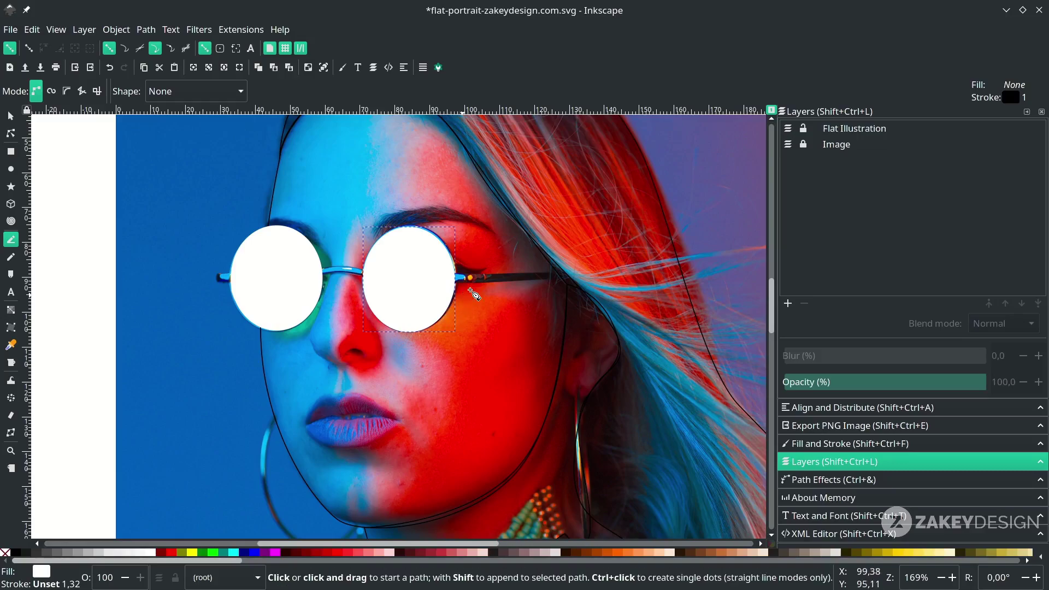
left_click(454, 274)
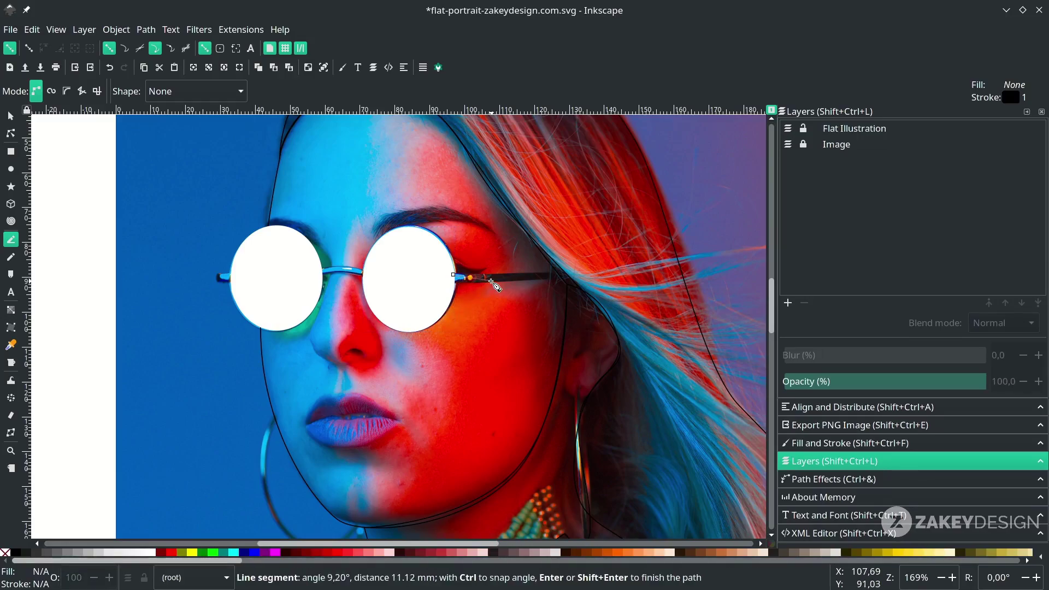
left_click(453, 274)
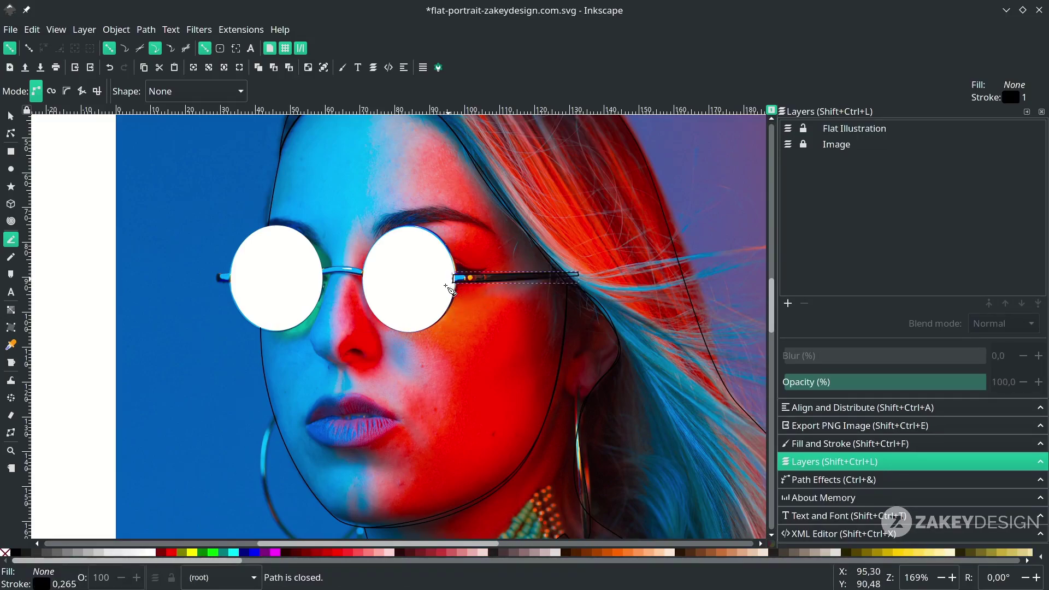
Step: Trace the glasses' bridge between the two lenses as a closed, slightly arched Bezier path
scroll(360, 287, "up", 3)
scroll(343, 286, "down", 1)
left_click(276, 254)
mouse_move(369, 255)
left_mouse_down()
mouse_move(405, 271)
mouse_move(370, 275)
left_mouse_up()
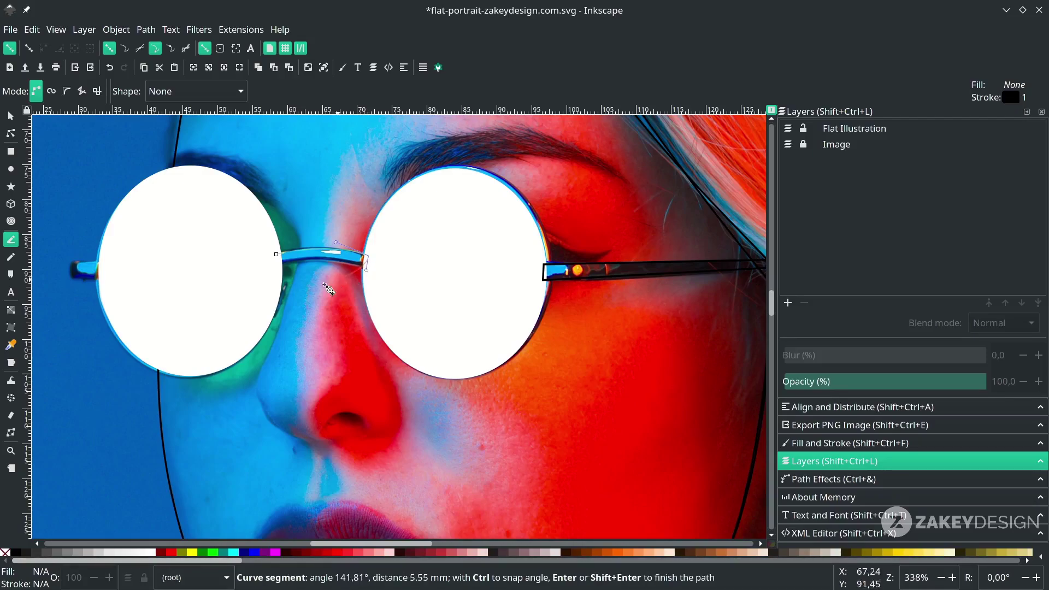
left_click(366, 269)
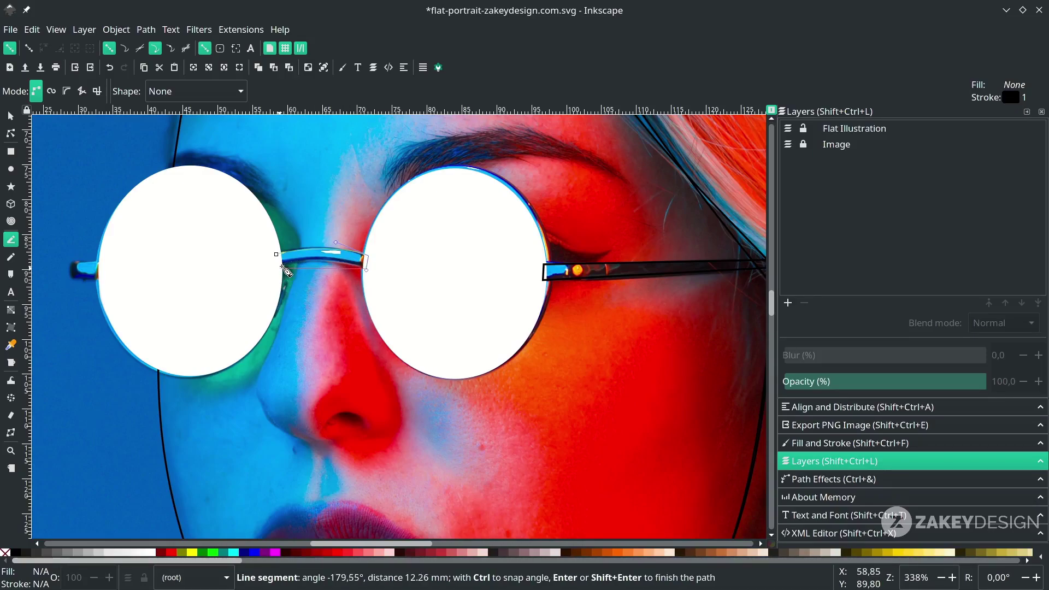
mouse_move(277, 268)
left_mouse_down()
mouse_move(225, 290)
mouse_move(277, 261)
left_mouse_up()
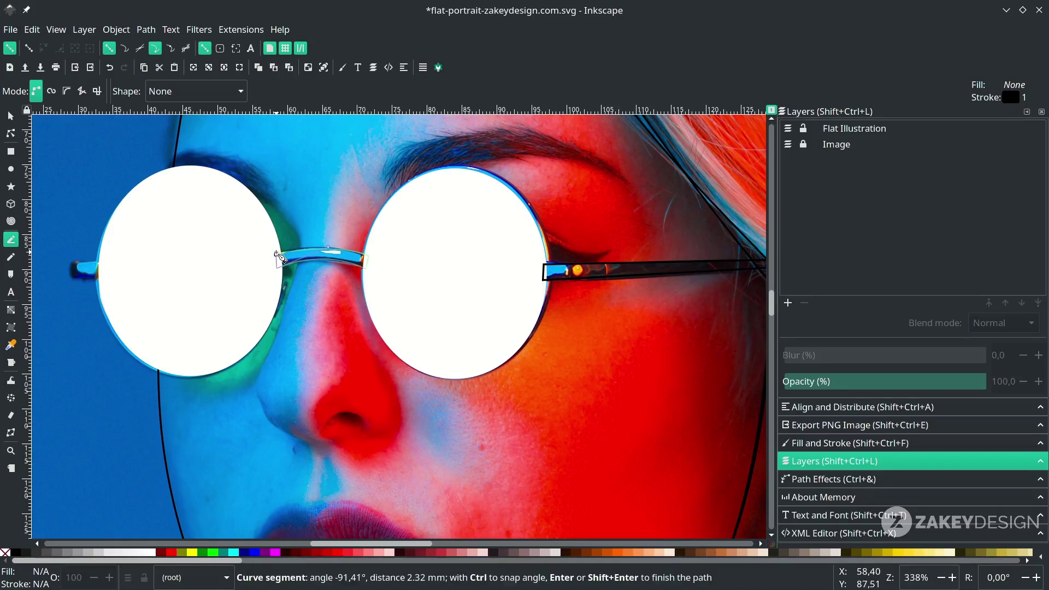
left_click(277, 256)
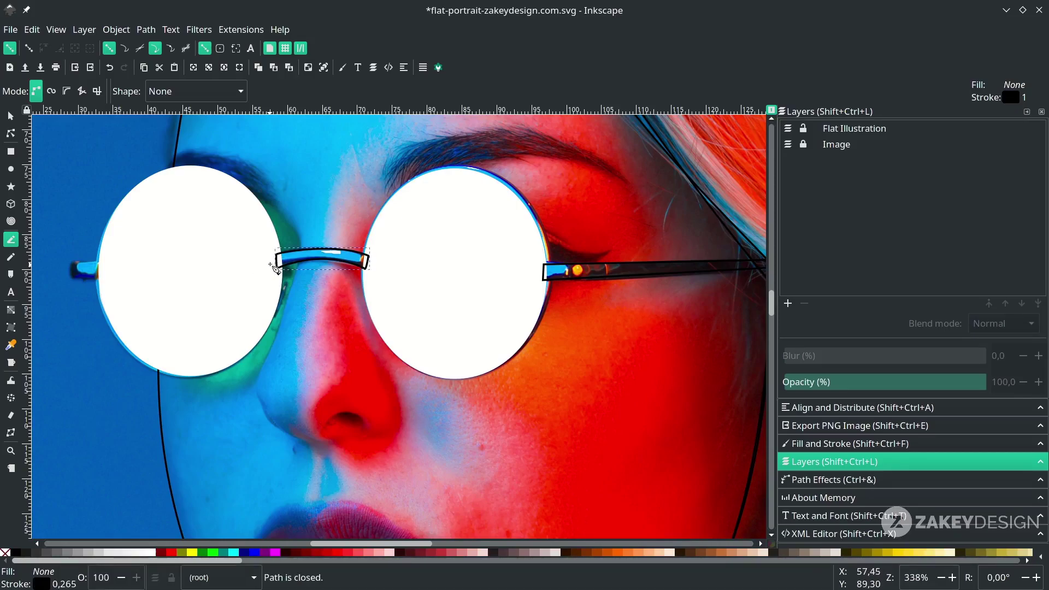
Step: Trace the short hinge piece at the outer edge of the left lens as a closed four-sided path
mouse_move(89, 250)
left_mouse_down()
mouse_move(218, 265)
mouse_move(200, 280)
left_mouse_up()
left_click(230, 277)
left_click(201, 292)
left_click(230, 294)
left_click(229, 278)
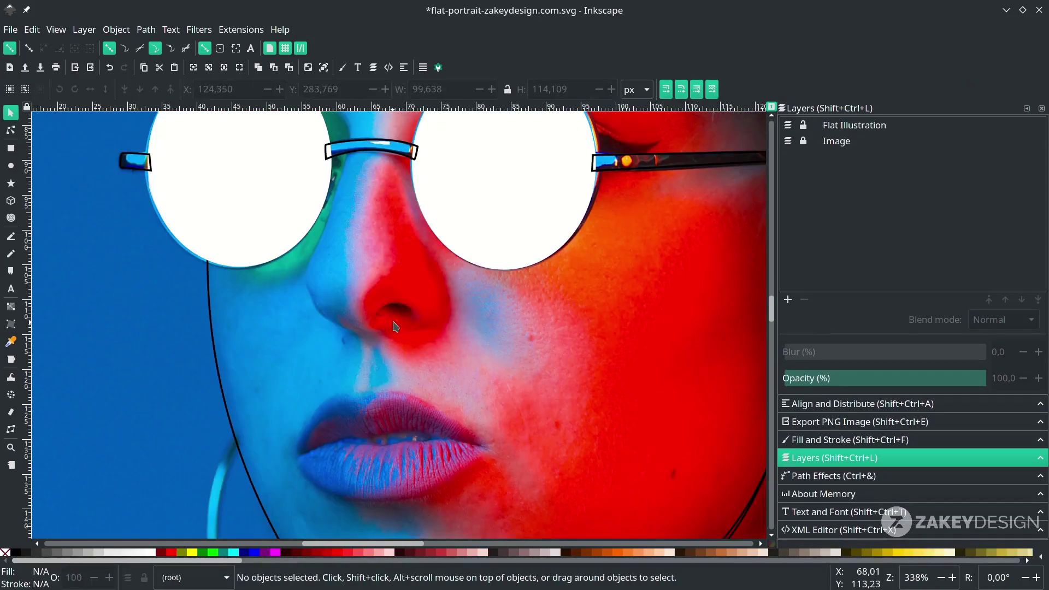
Step: Trace the nostril as a small closed crescent with the Bezier tool
key("b")
left_click(377, 312)
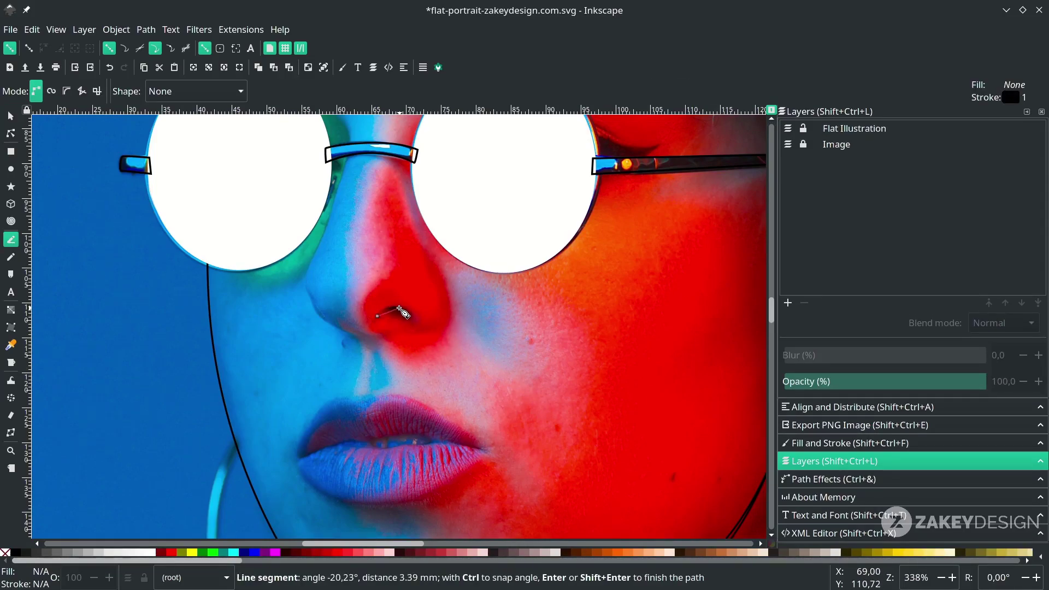
left_click_drag(400, 307, 413, 307)
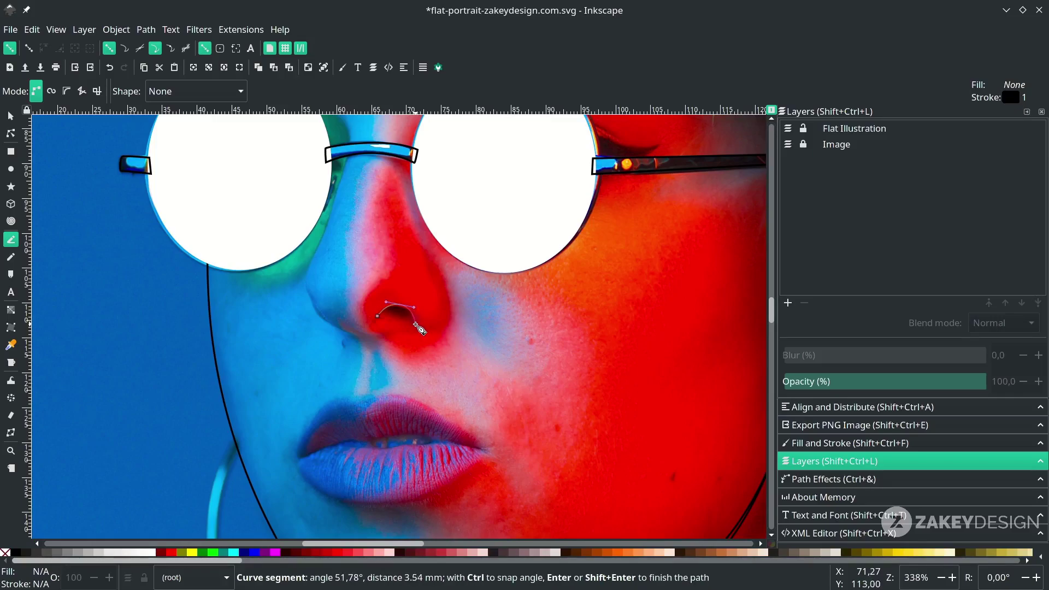
left_click(414, 326)
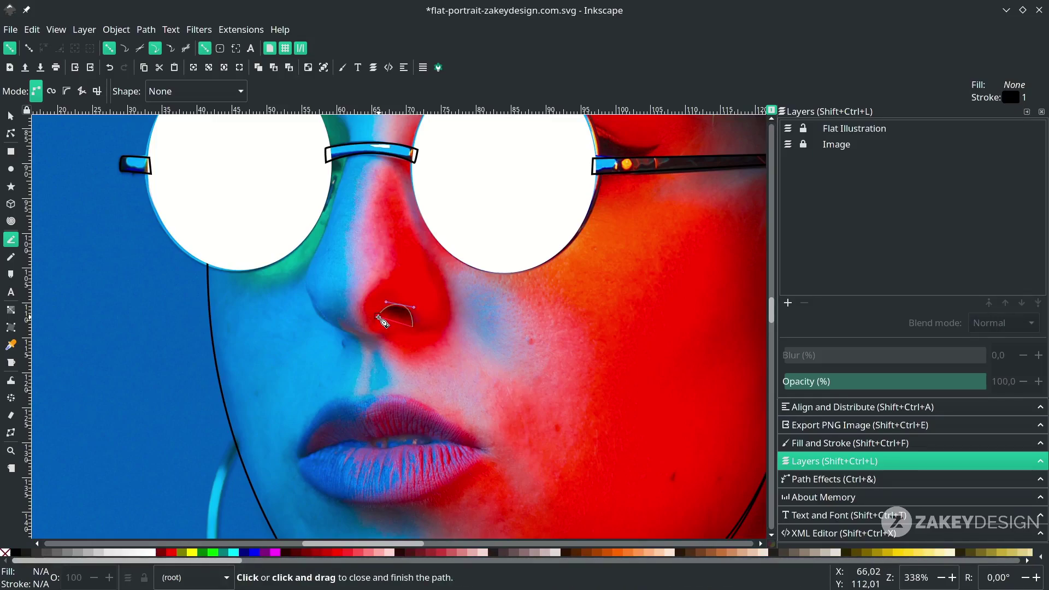
left_click_drag(378, 316, 351, 328)
Step: Trace the outer contour of both lips as one closed Bezier path with a dip at the upper lip's center
scroll(419, 364, "down", 5)
scroll(382, 316, "left", 2)
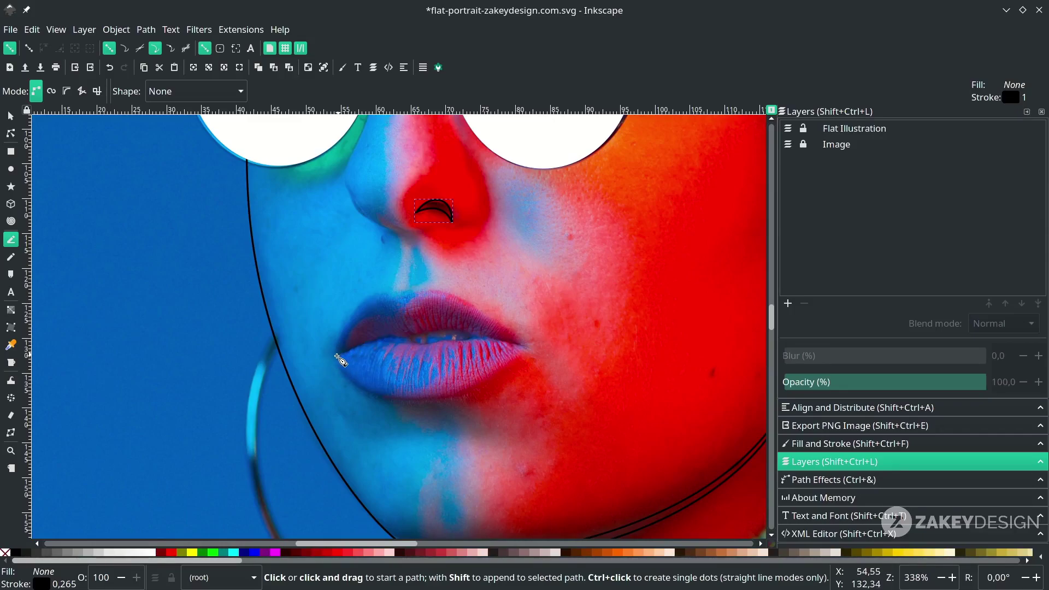
left_click(330, 354)
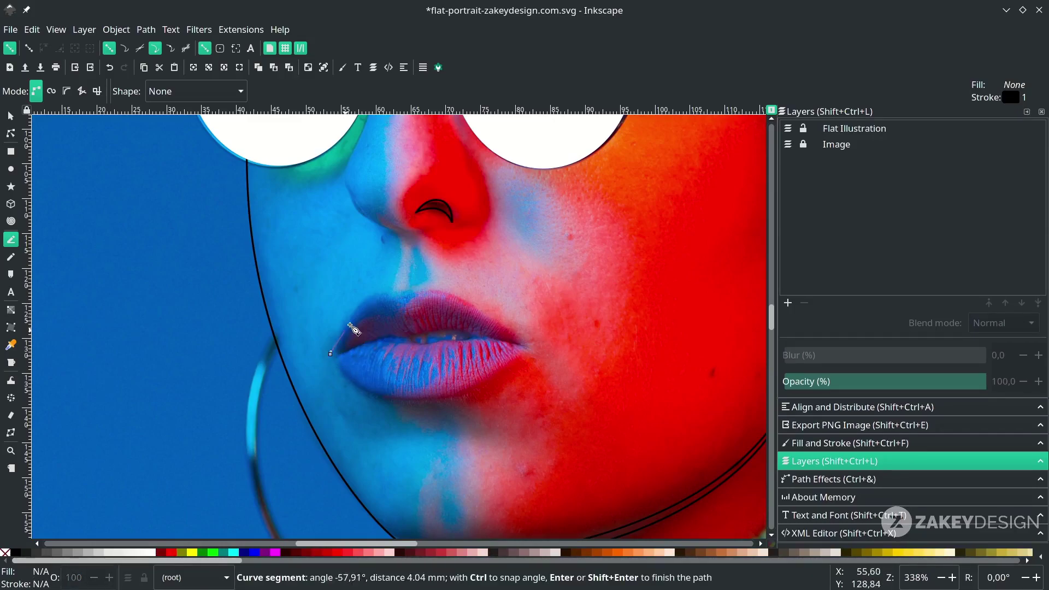
left_click_drag(359, 307, 468, 311)
left_click_drag(531, 344, 542, 347)
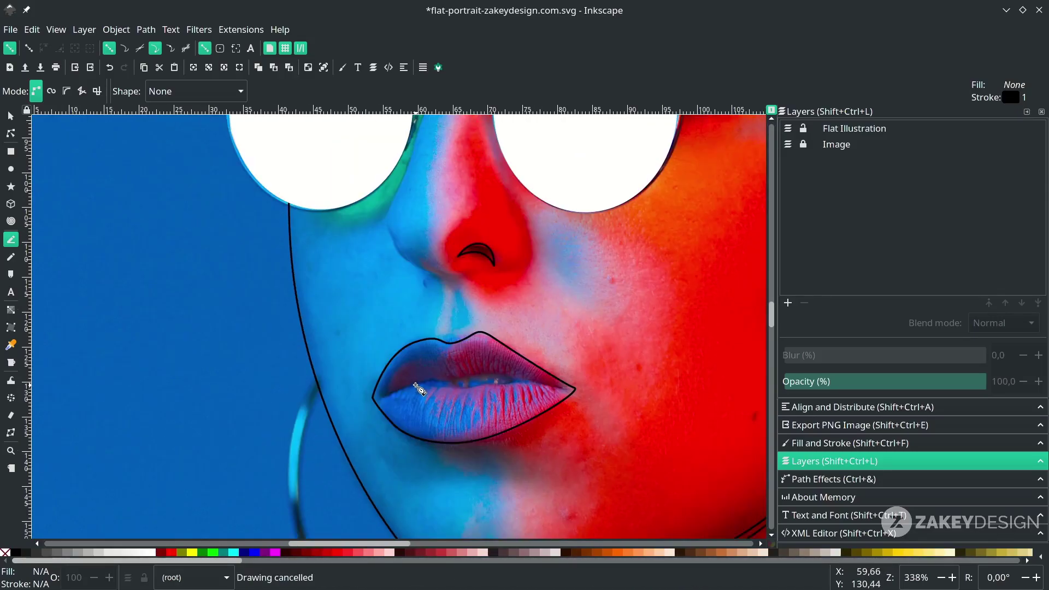
Step: Trace the narrow opening between the upper and lower lips as a closed curved path
left_click(418, 385)
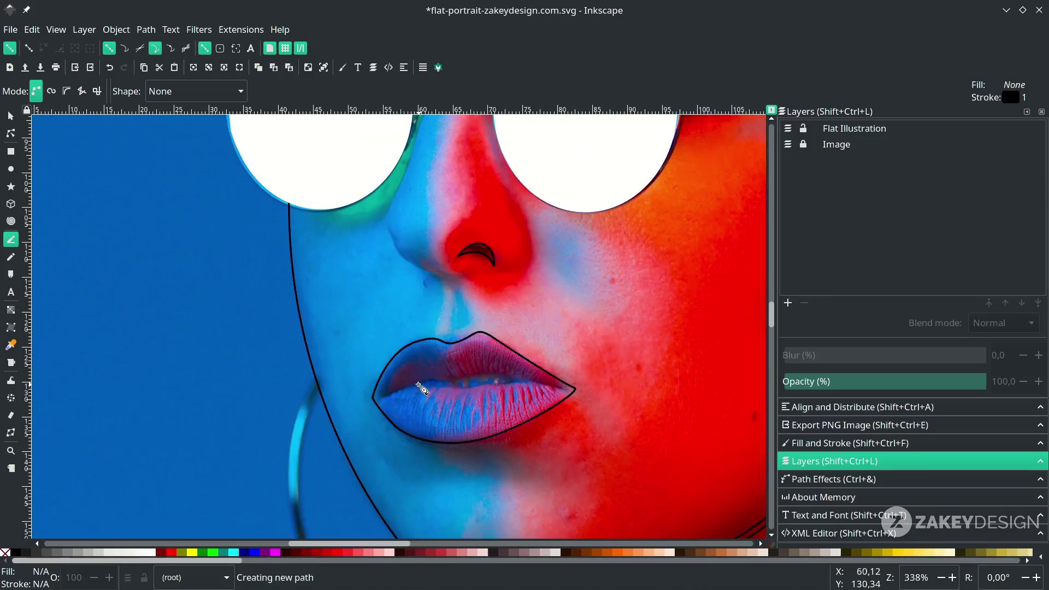
left_click_drag(446, 377, 534, 370)
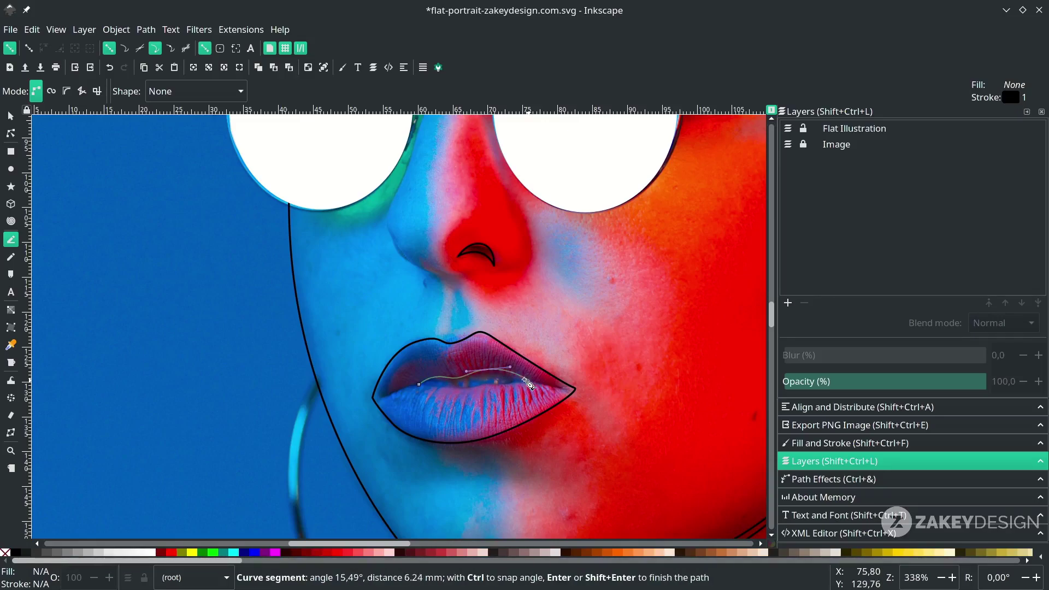
left_click(419, 384)
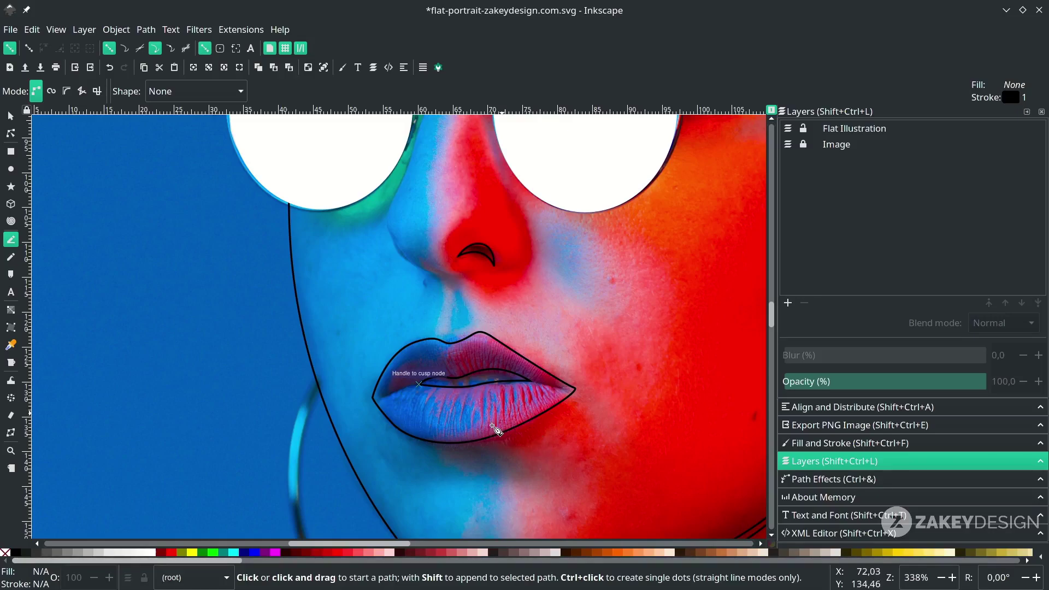
Step: Leave path drawing, bring the whole page into view and hide the Image layer
key("d")
scroll(438, 287, "down", 5)
key("s")
left_click_drag(350, 361, 362, 314)
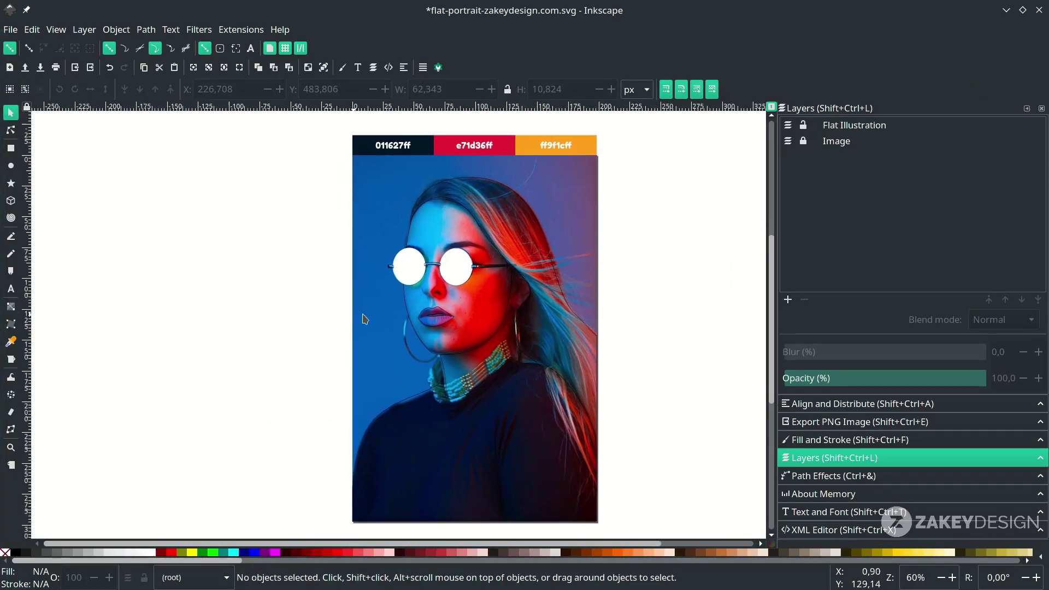
left_click_drag(630, 247, 608, 247)
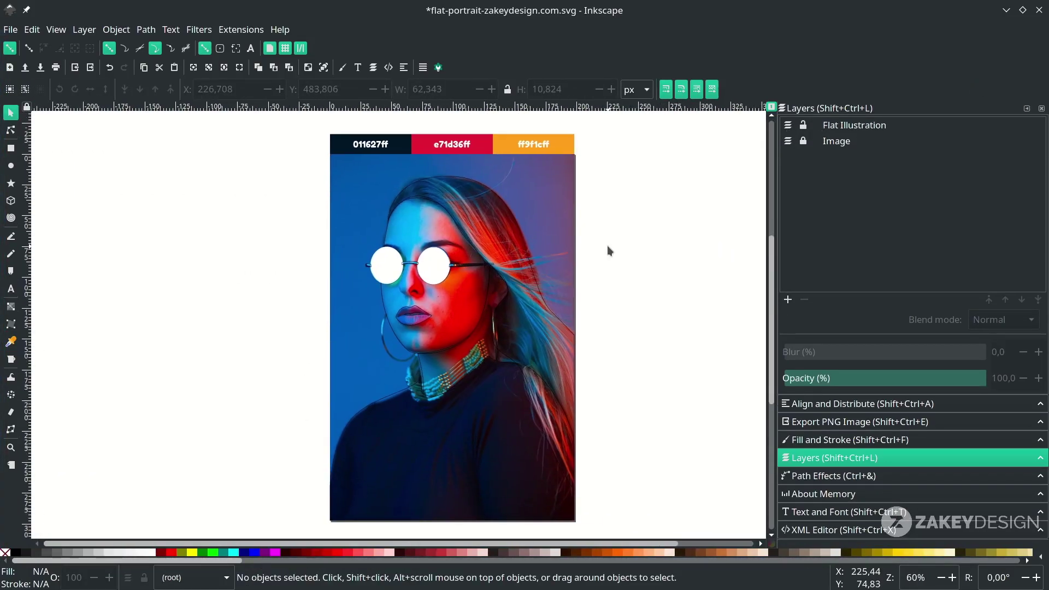
left_click(788, 141)
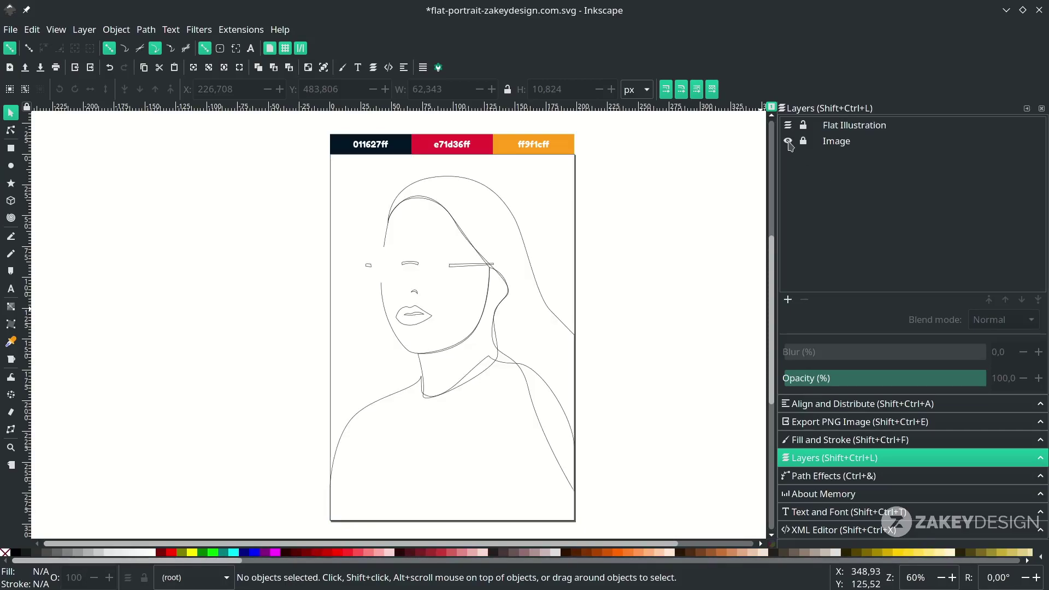
Step: Fill the hair shape with orange ff9f1cff picked from the palette swatch above the page
left_click(508, 210)
key("d")
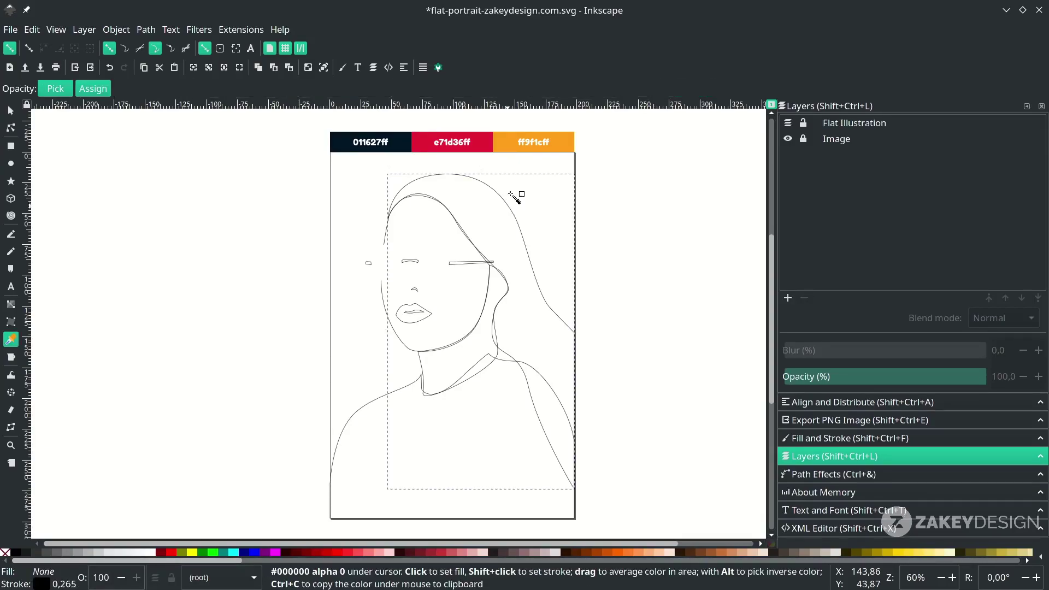
left_click(505, 148)
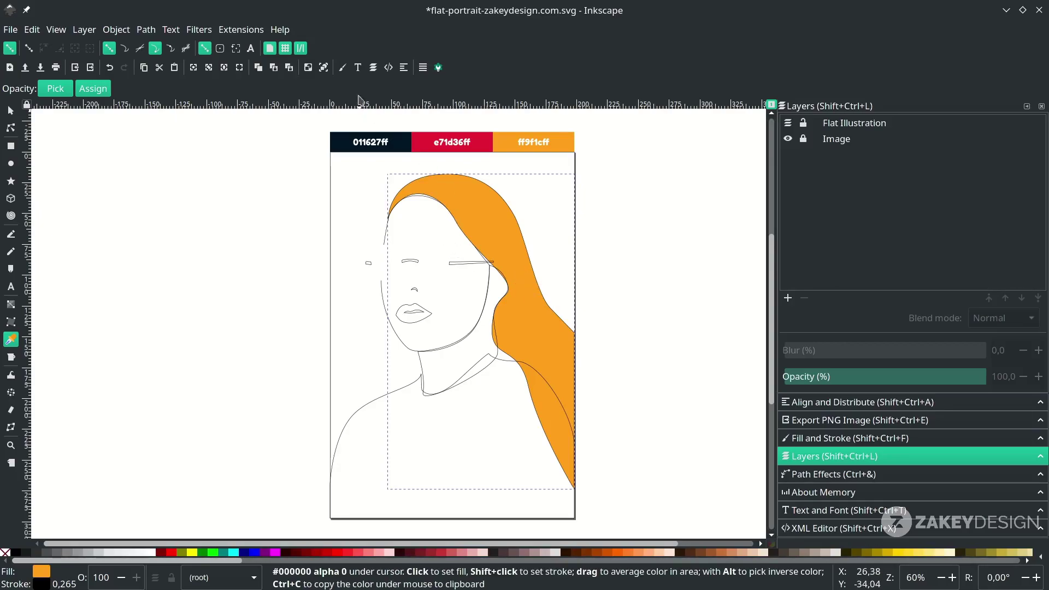
Step: Examine the hair shape's RGBA fill value in Fill and Stroke, and bring back the layer list
left_click(342, 69)
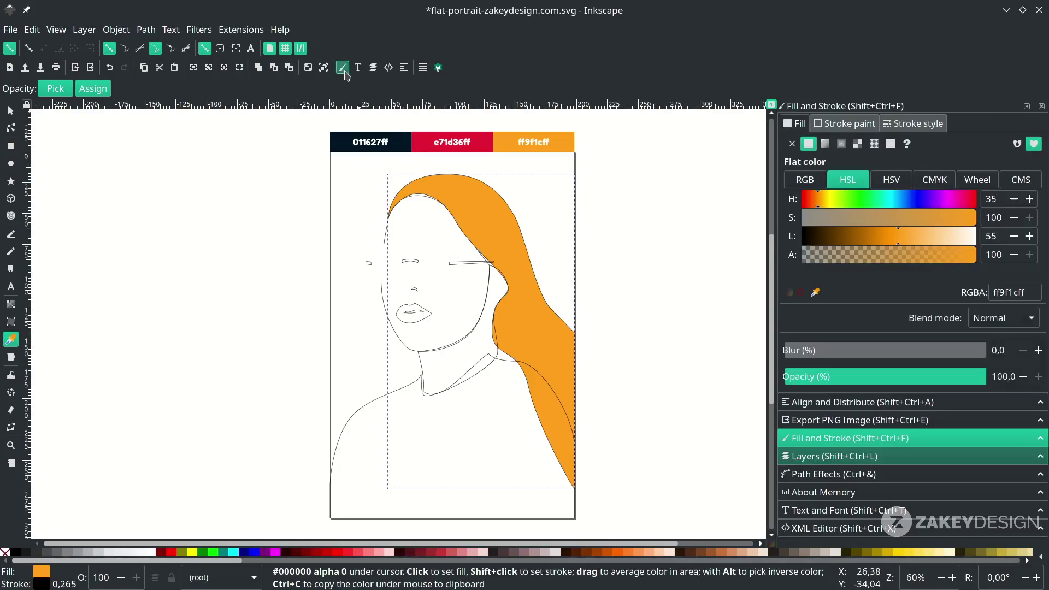
double_click(1030, 291)
left_click(852, 456)
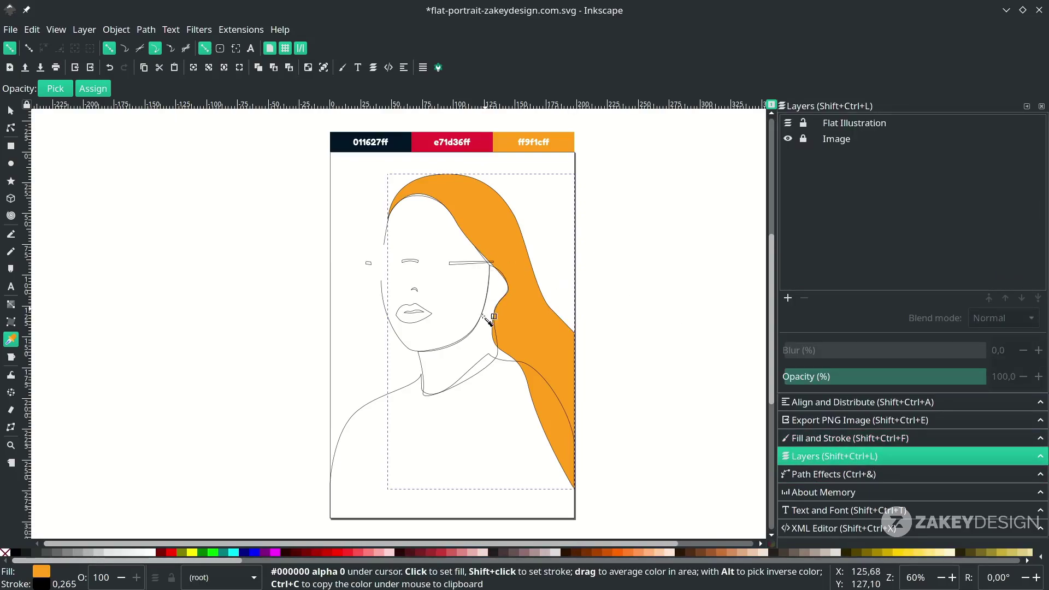
Step: Fill the sweater and both round sunglass lenses with dark navy 011627ff picked from the palette swatch
key("n")
left_click(422, 376)
key("d")
left_click(376, 144)
key("n")
left_click(421, 251)
left_click(398, 252, "shift")
key("d")
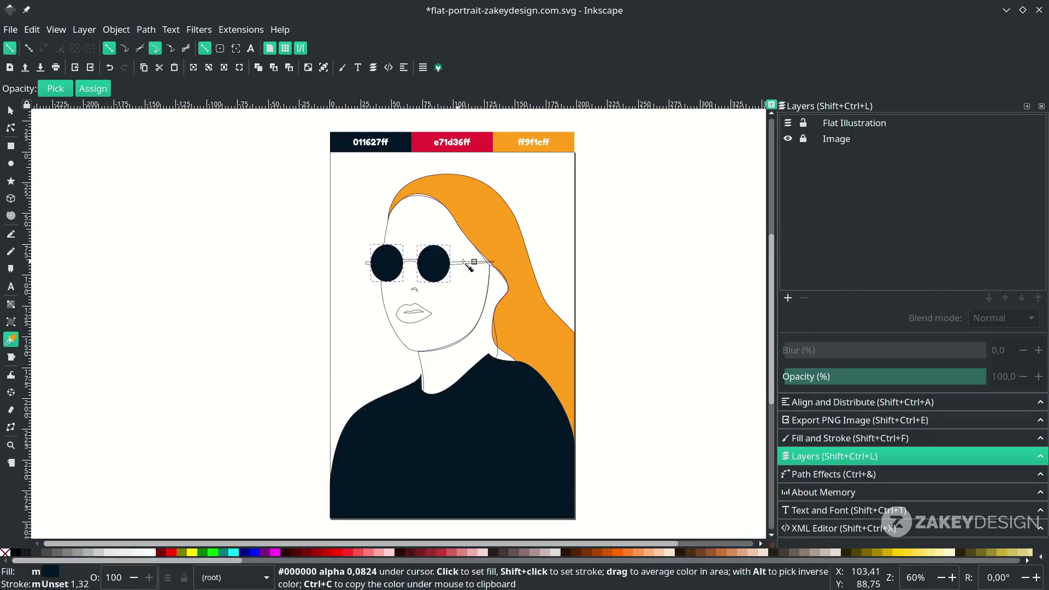
Step: Fill the glasses' bridge and arms and the mouth opening with navy 011627ff, and the lips with red e71d36ff
key("n")
scroll(442, 277, "up", 2)
left_click(376, 248)
scroll(334, 277, "down", 2)
key("d")
left_click(349, 146)
Step: Fill the face and neck shapes with white and clear the selection
scroll(352, 159, "down", 1)
key("n")
key("Escape")
left_click(356, 377)
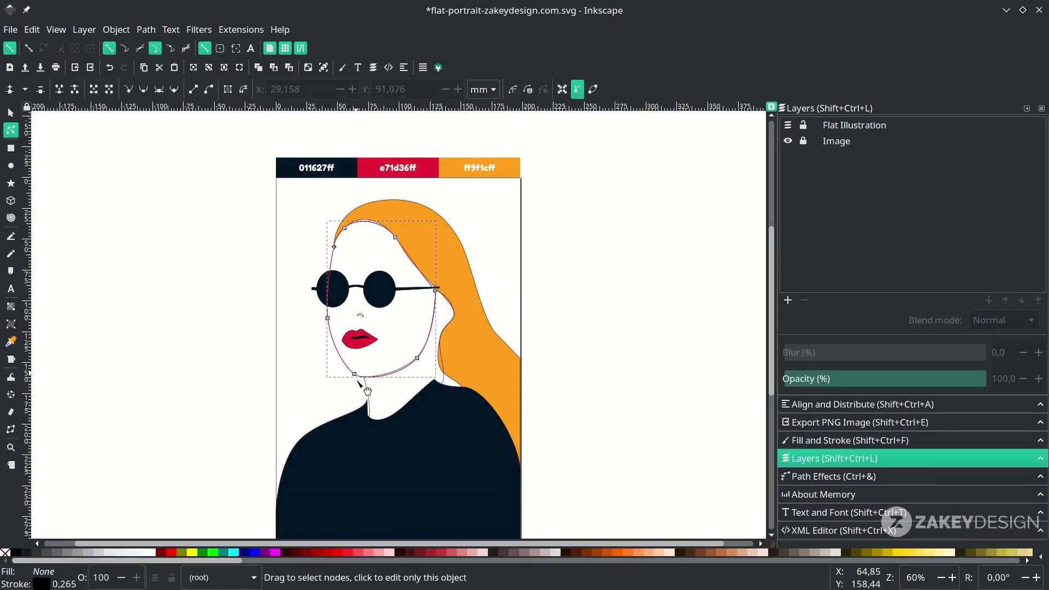
key("Escape")
scroll(520, 424, "down", 1)
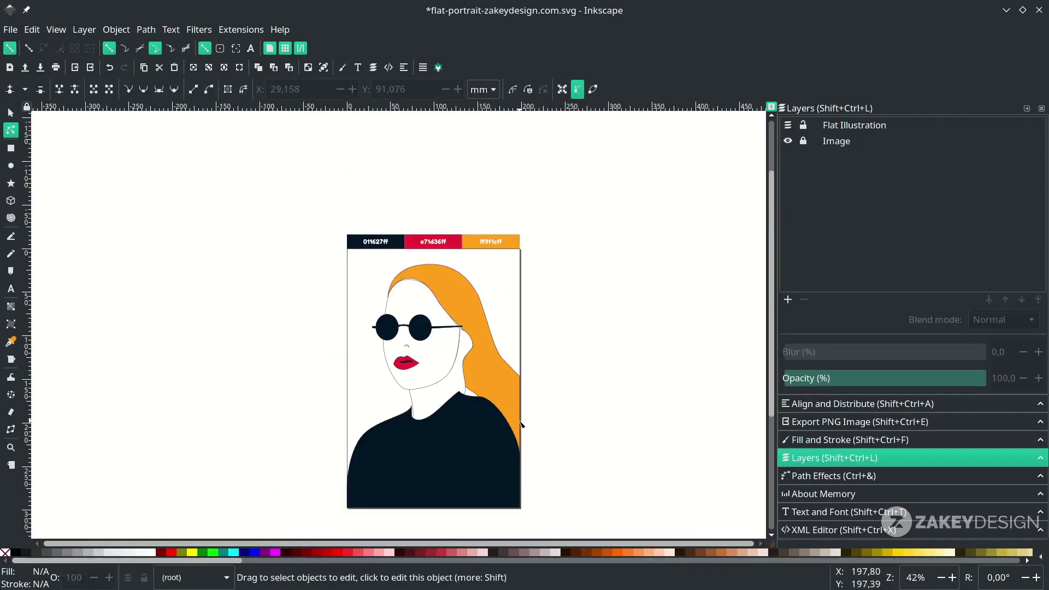
Step: Select all the portrait shapes together and remove their stroke
scroll(520, 423, "down", 2)
left_click_drag(571, 478, 294, 217)
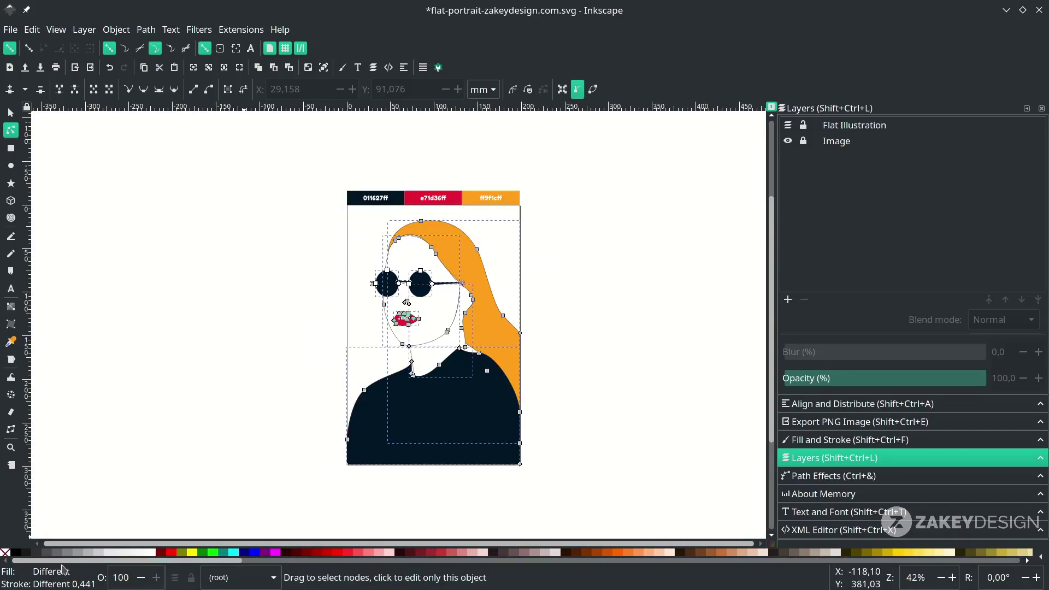
right_click(53, 583)
left_click(68, 580)
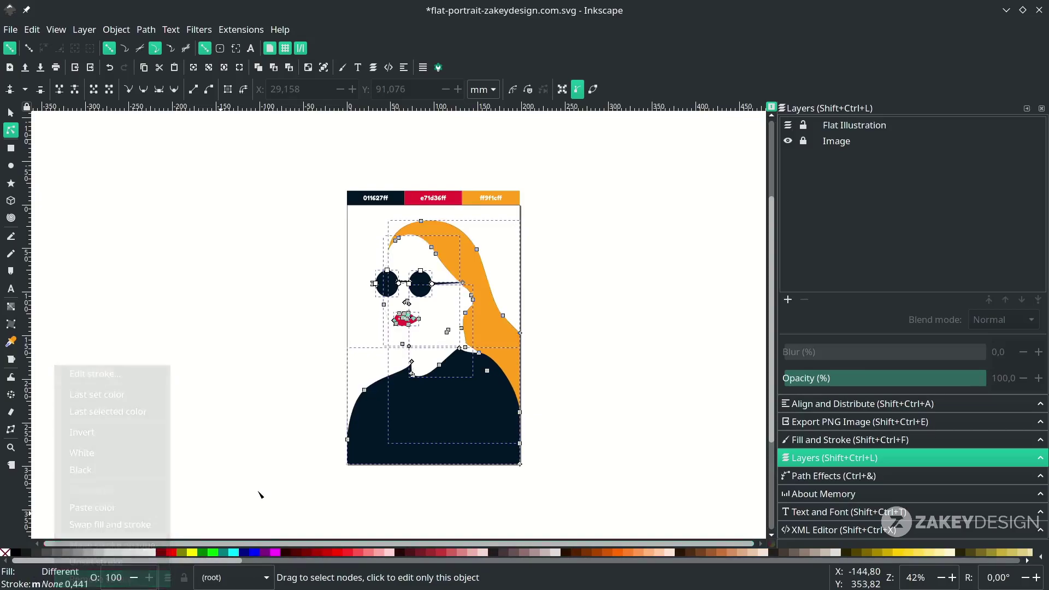
left_click(326, 416)
scroll(442, 395, "up", 1)
scroll(450, 392, "down", 1)
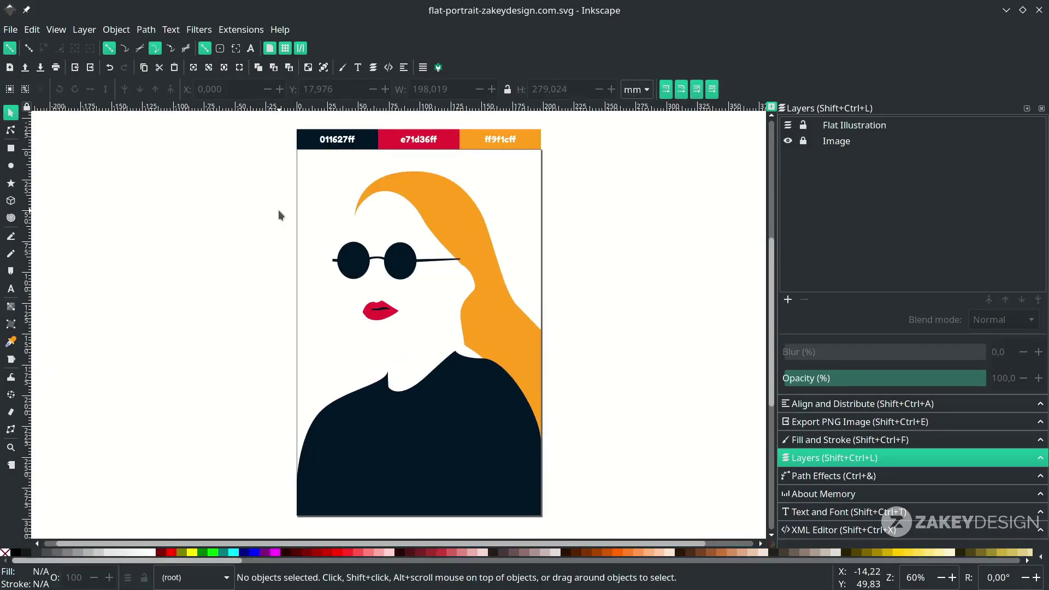
Step: Draw a 198,019 × 297 mm rectangle covering the whole page and fill it with red e71d36ff from the palette swatch
left_click(18, 148)
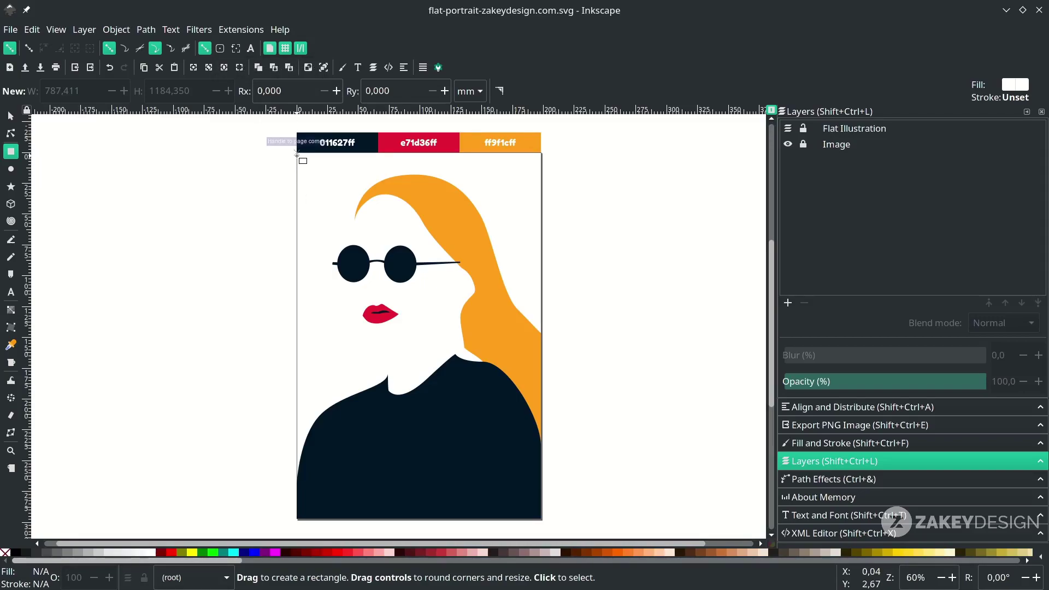
left_click_drag(296, 153, 541, 517)
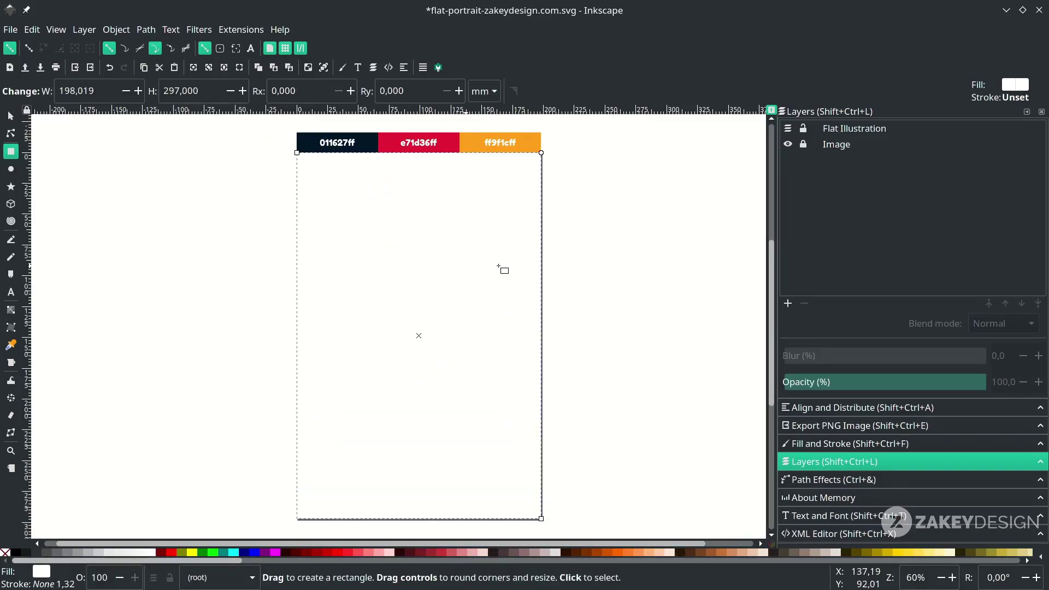
key("d")
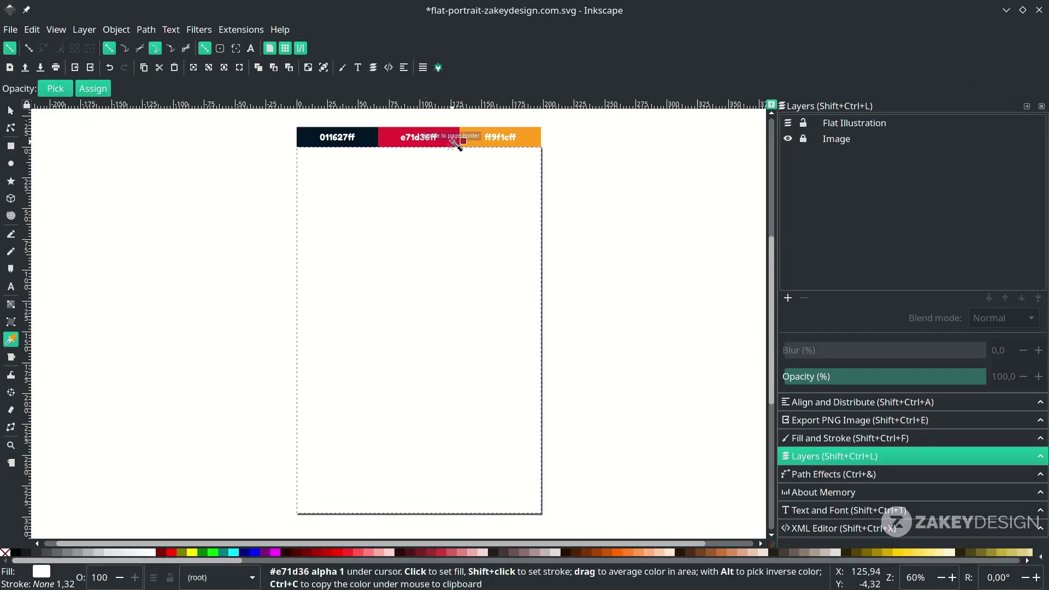
left_click(452, 134)
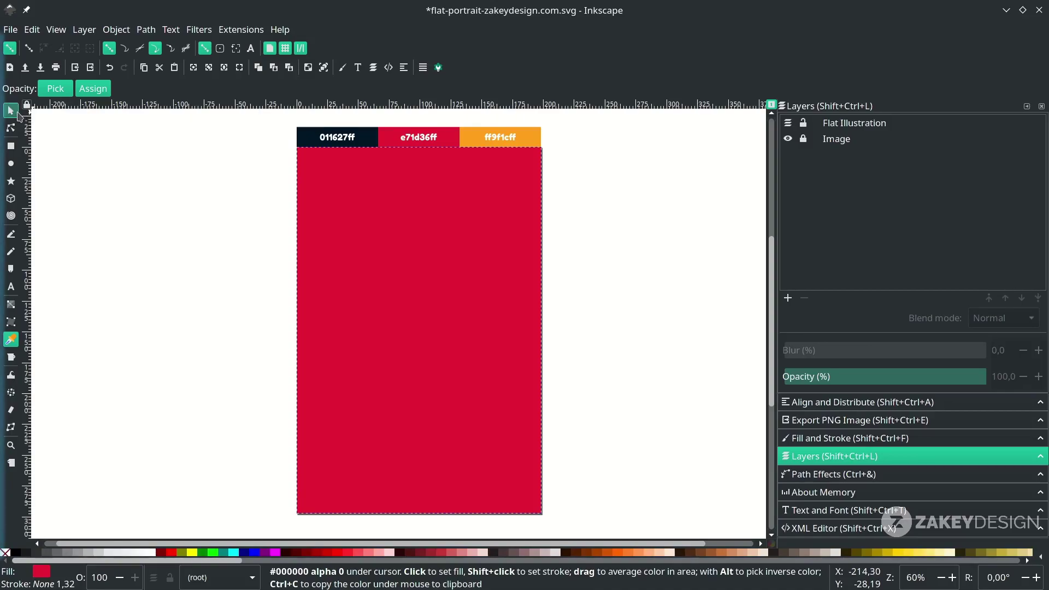
Step: Lower the red background rectangle to the bottom of the stacking order and save the file
left_click(18, 113)
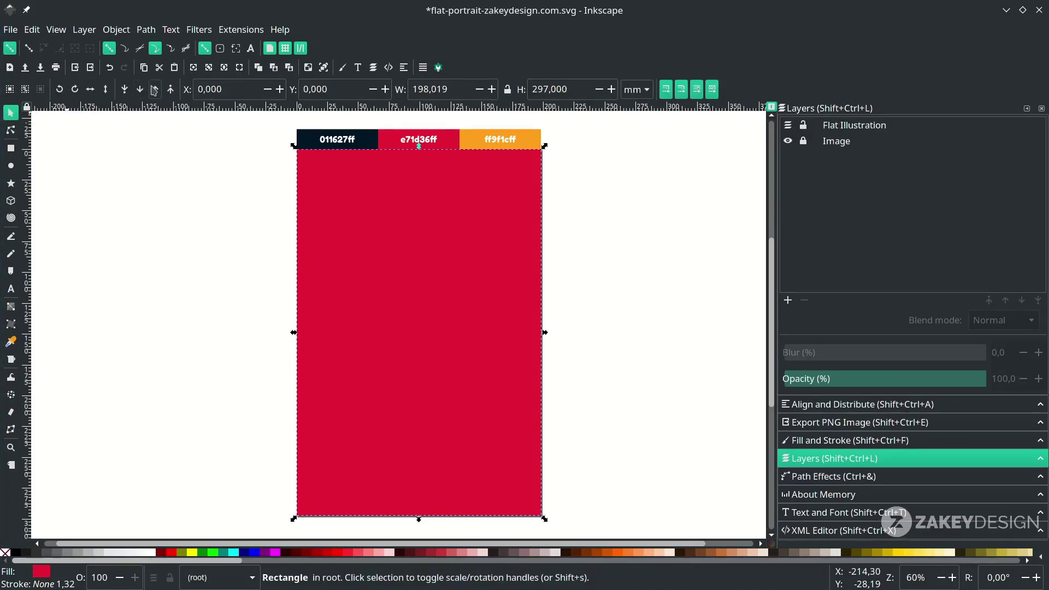
left_click(125, 89)
left_click(220, 302)
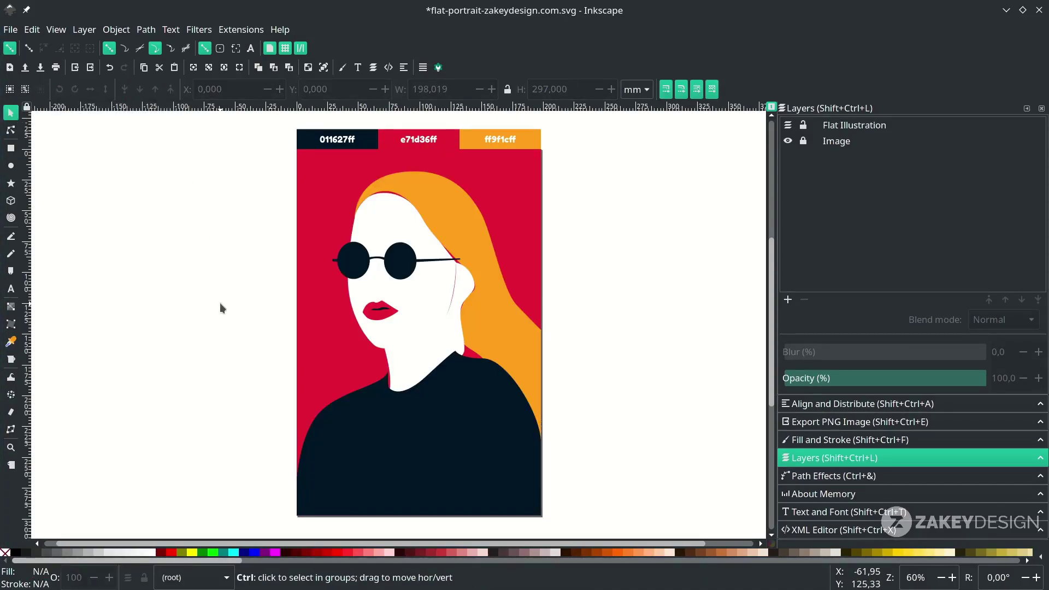
key("ctrl+s")
Step: Delete the face shape's upper forehead node and adjust the neighbouring handles to round the forehead up to the hairline
scroll(454, 284, "left", 1)
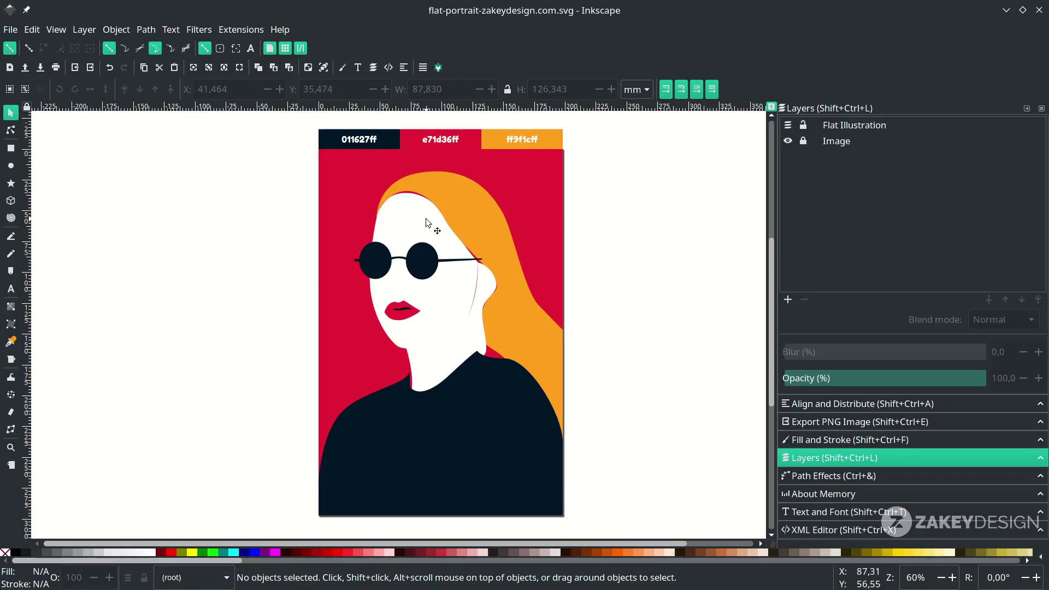
left_click(425, 223)
key("n")
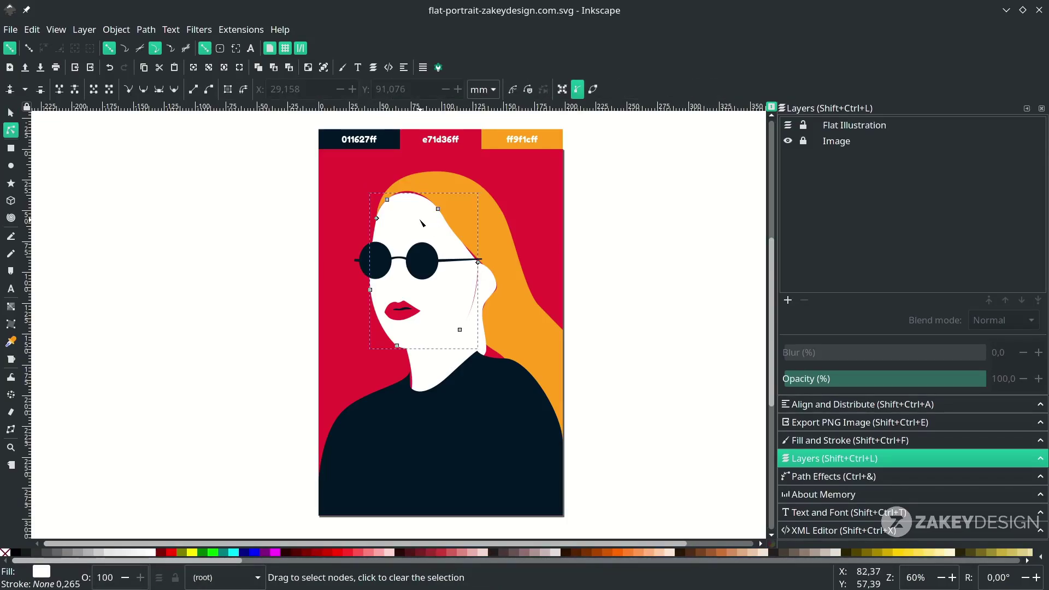
scroll(396, 229, "up", 2)
scroll(396, 229, "right", 2)
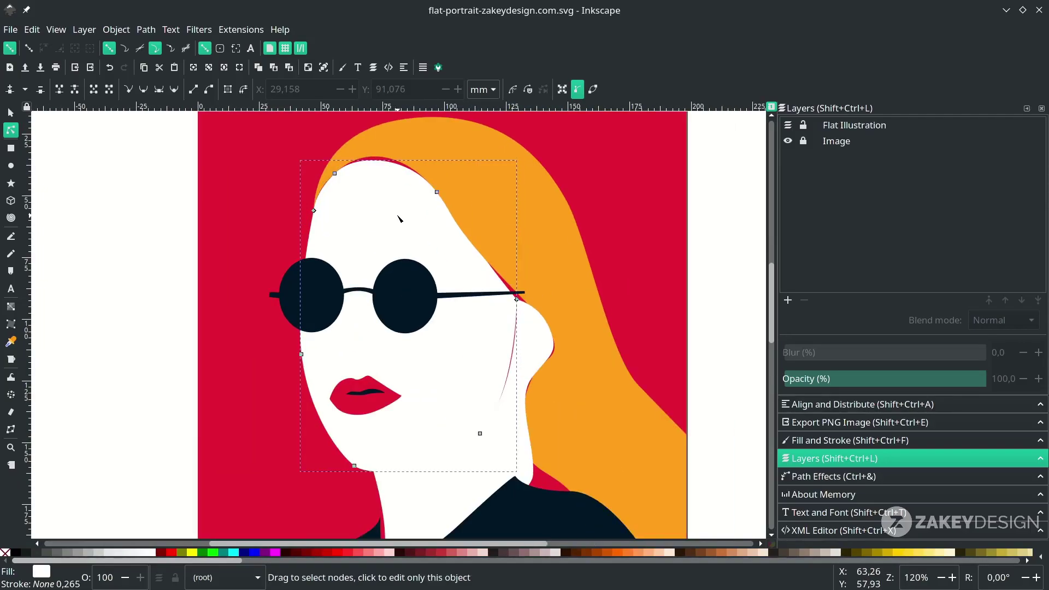
left_click(335, 173)
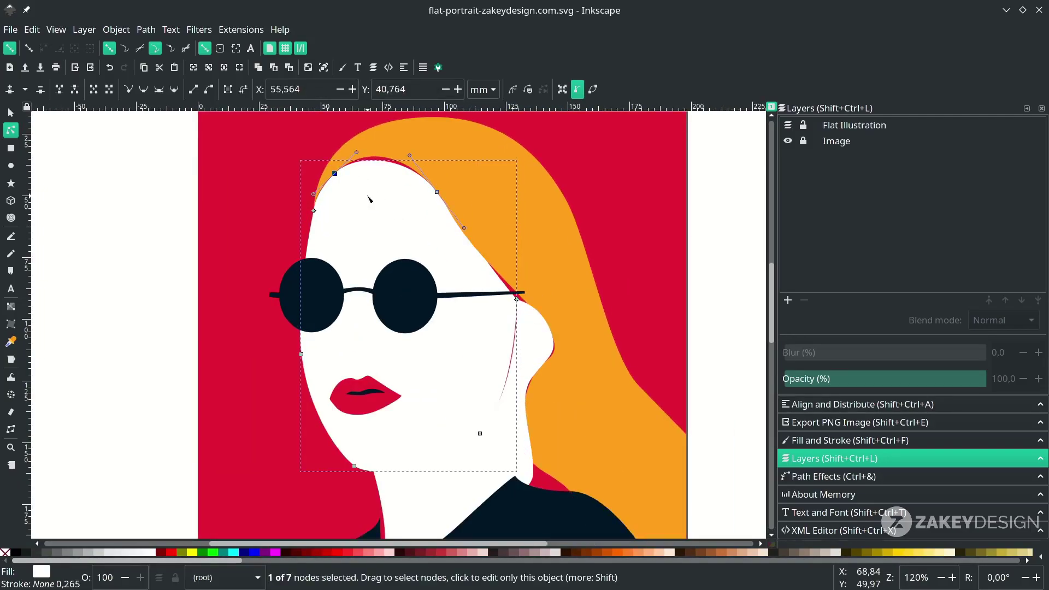
key("Delete")
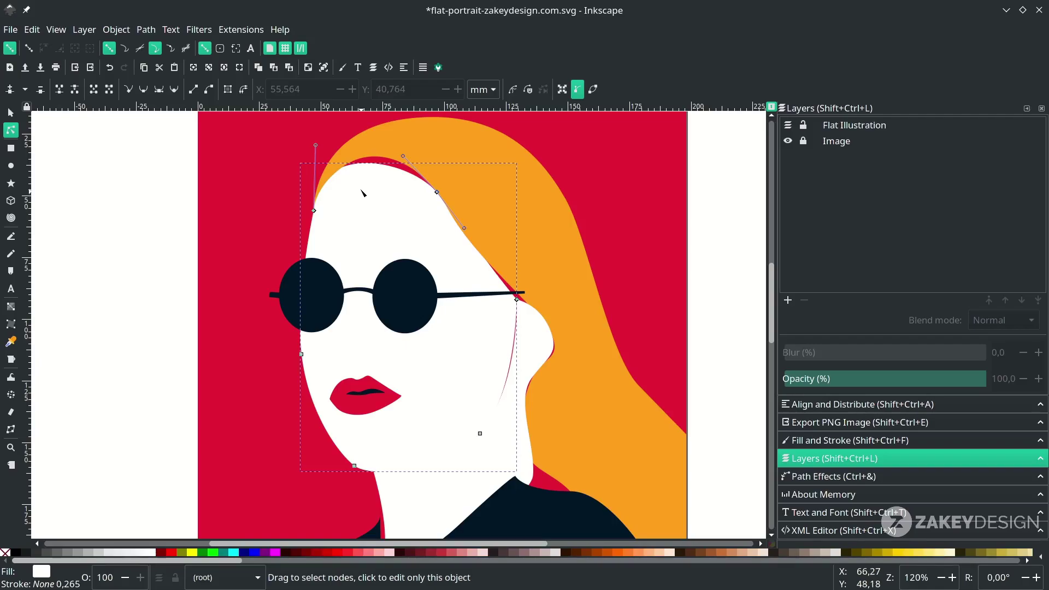
left_click_drag(316, 146, 333, 129)
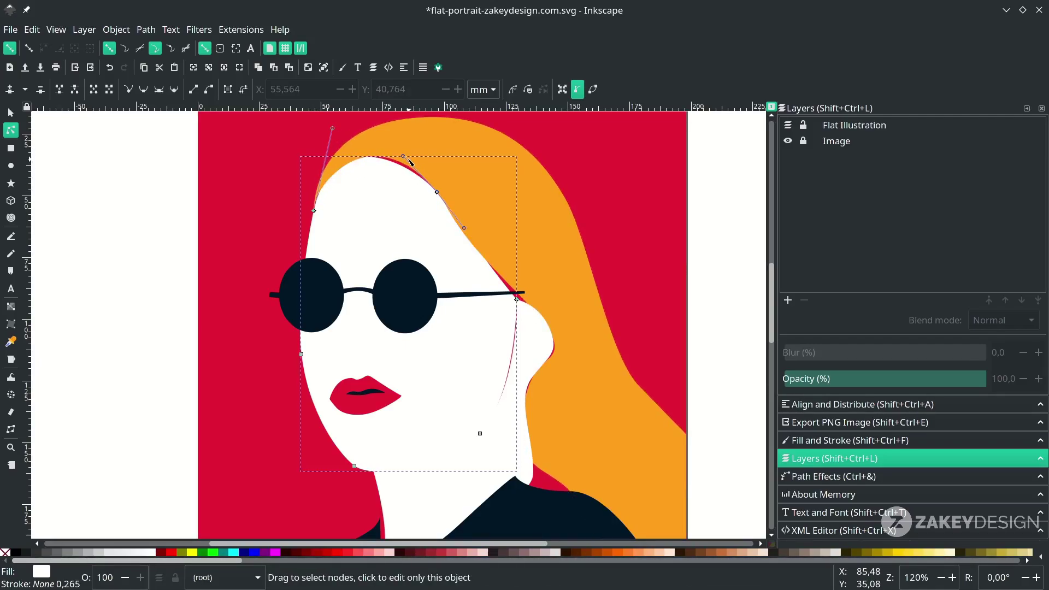
left_click_drag(406, 156, 432, 150)
Step: Pull a curve handle out of the face's corner node at the temple and inspect the neck shape's contour
left_click(516, 299)
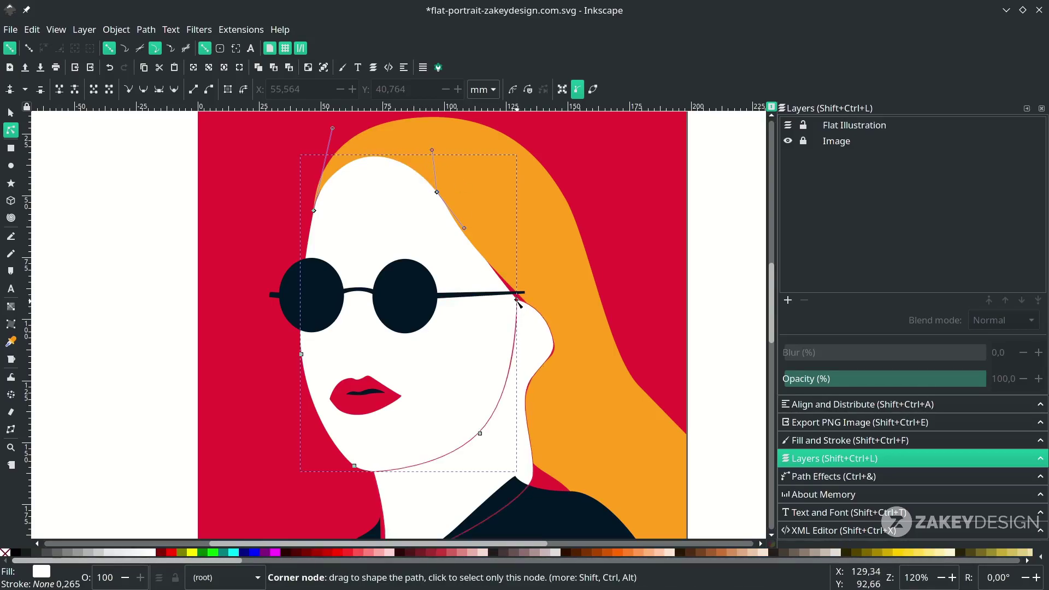
left_click_drag(517, 301, 524, 293)
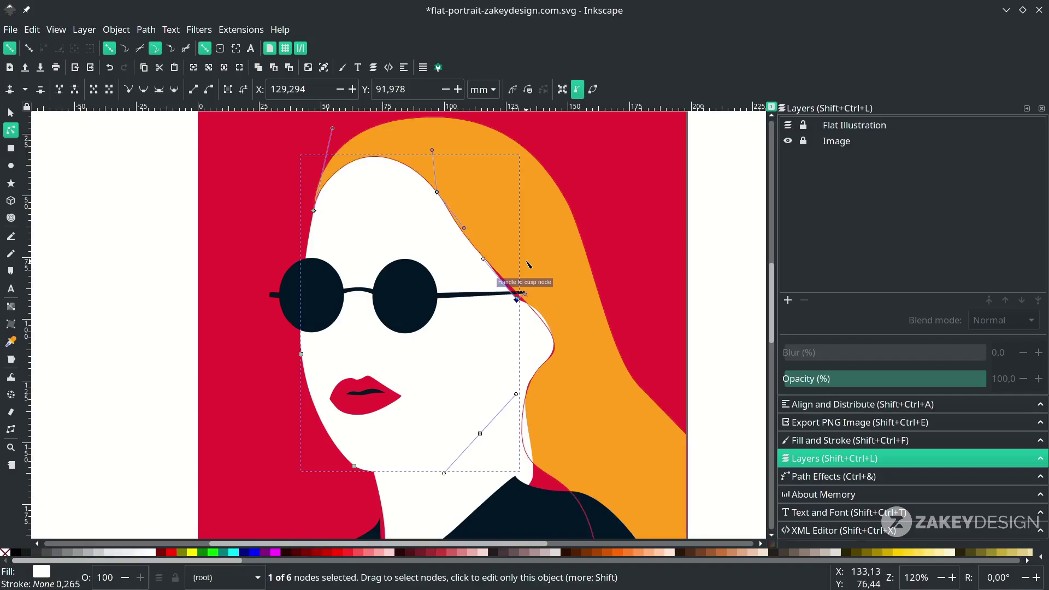
left_click(527, 262)
scroll(519, 328, "down", 2)
left_click(375, 398)
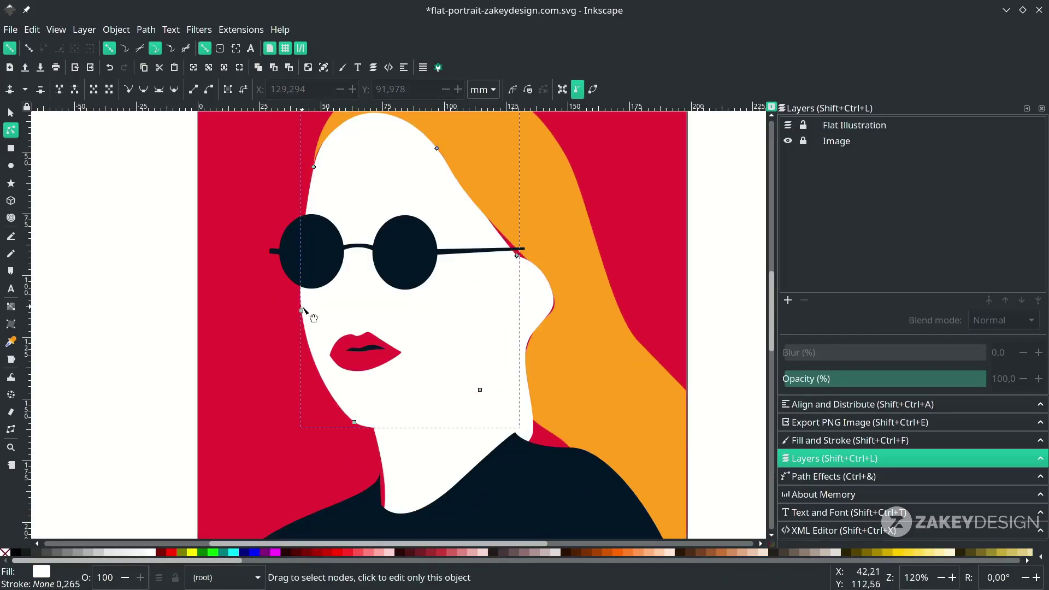
left_click(549, 397)
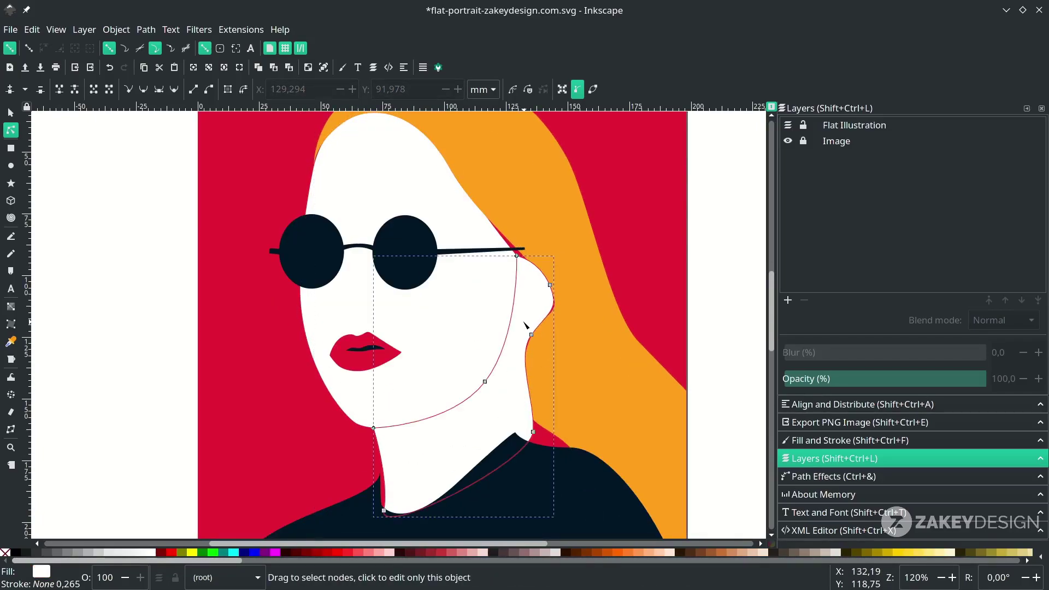
Step: Delete the hair shape's inner node above the forehead and bend the adjacent handle so the hairline follows the face
scroll(547, 249, "down", 2)
scroll(545, 247, "up", 2)
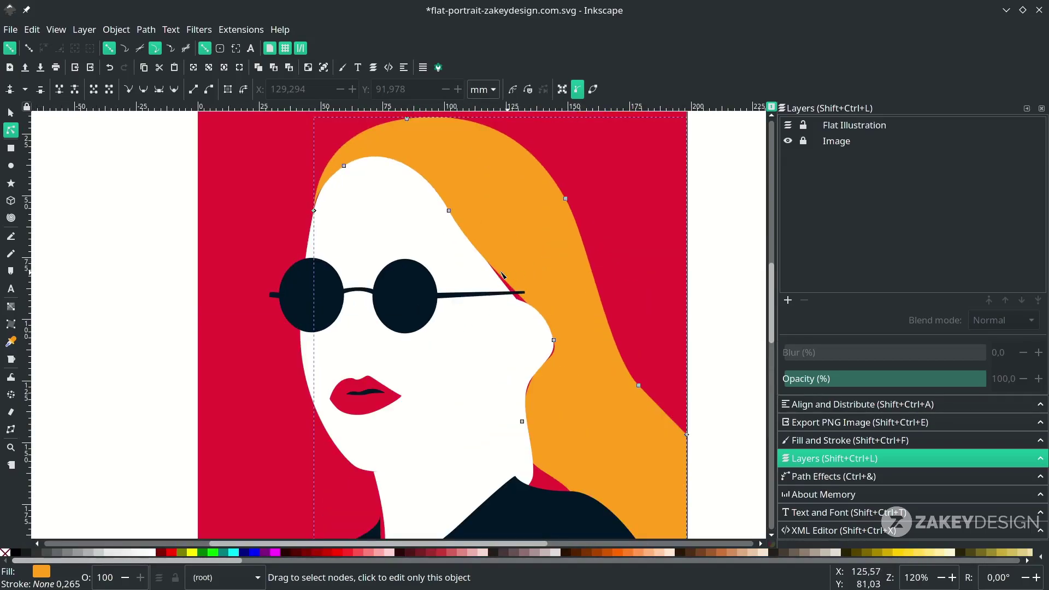
scroll(377, 202, "right", 2)
left_click(300, 165)
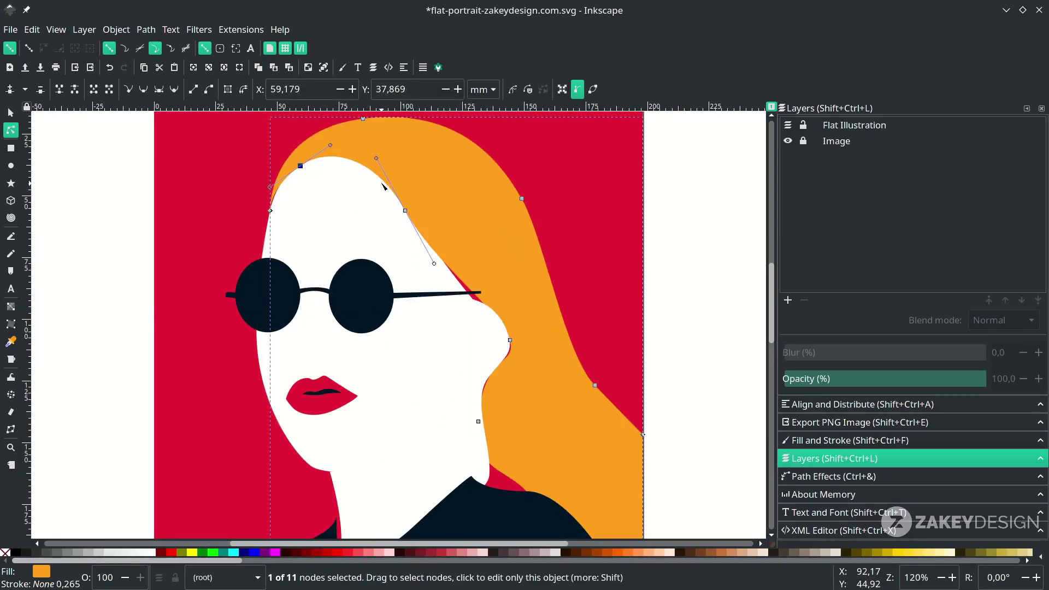
key("Delete")
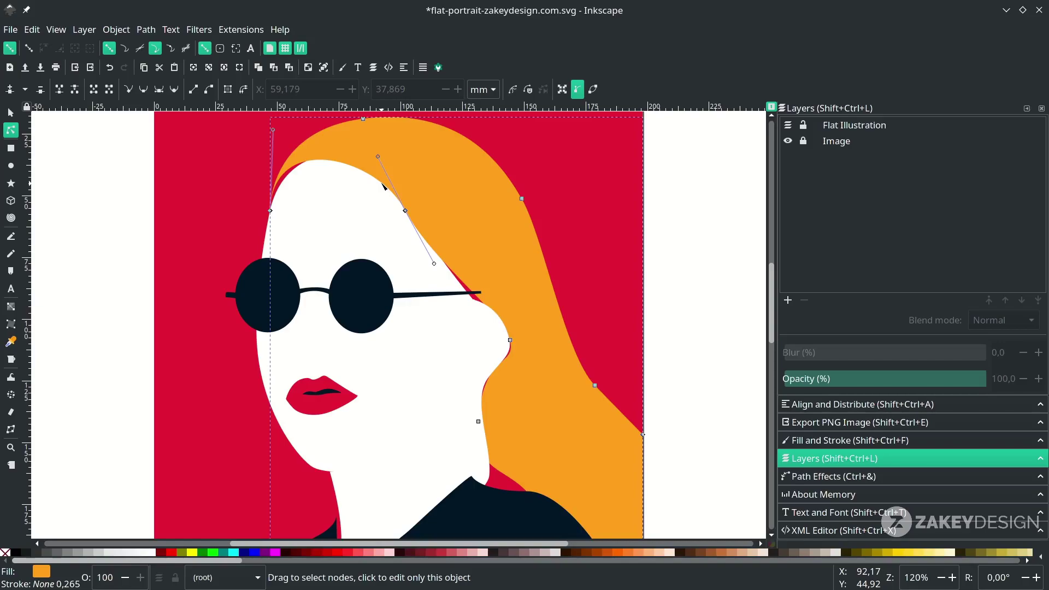
left_click_drag(272, 130, 304, 151)
Step: Delete the hair shape's topmost outer node and adjust the handles on both sides into one smooth arc over the head
scroll(304, 154, "up", 2)
left_click(364, 163)
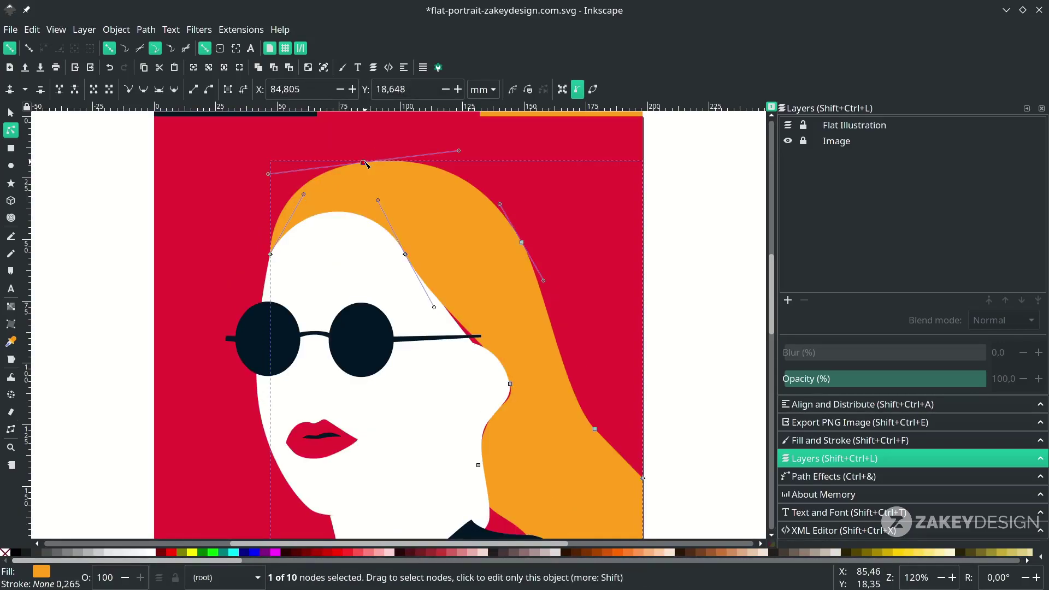
key("Delete")
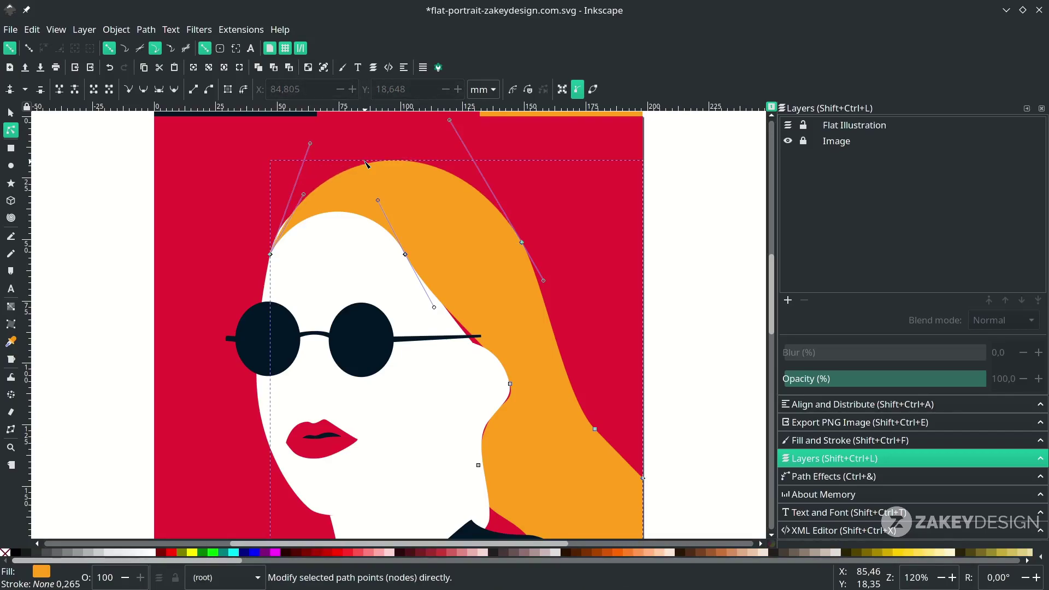
left_click_drag(310, 143, 274, 148)
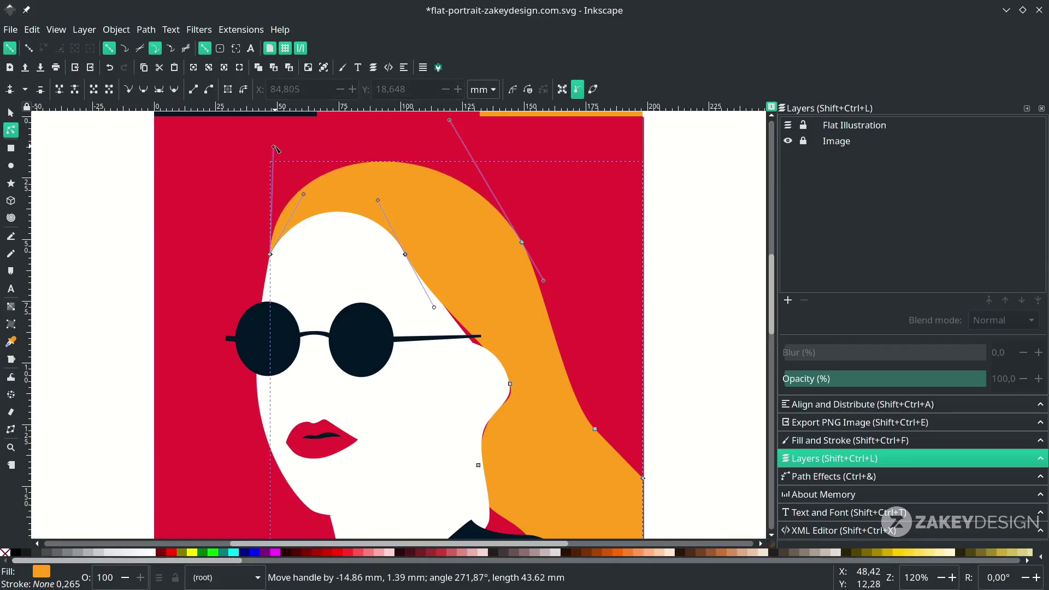
mouse_move(449, 120)
left_mouse_down()
mouse_move(452, 137)
mouse_move(453, 107)
left_mouse_up()
Step: Adjust the handles of the hair's inner edge at the temple and ear to cover the red gaps beside the face
scroll(462, 377, "down", 2)
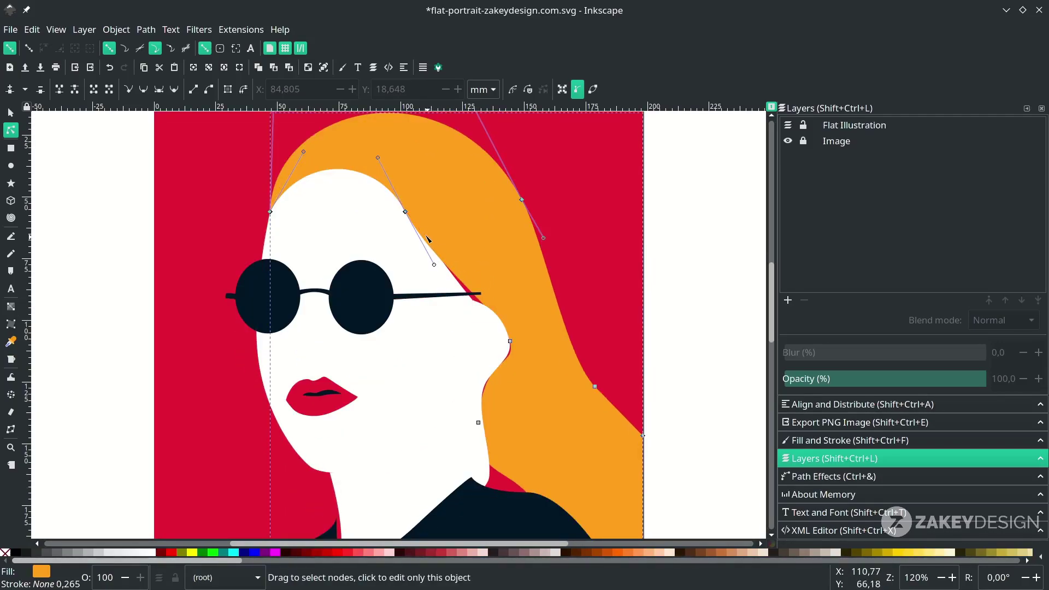
left_click_drag(433, 266, 423, 300)
left_click(465, 382)
scroll(464, 382, "down", 2)
left_click(505, 285)
left_click_drag(514, 305, 513, 318)
Step: Reshape the hair's inner edge behind the neck to close the red gap above the sweater collar
left_click(507, 382)
scroll(507, 385, "down", 4)
left_click_drag(550, 411, 486, 417)
scroll(501, 323, "up", 2)
left_click_drag(477, 333, 459, 332)
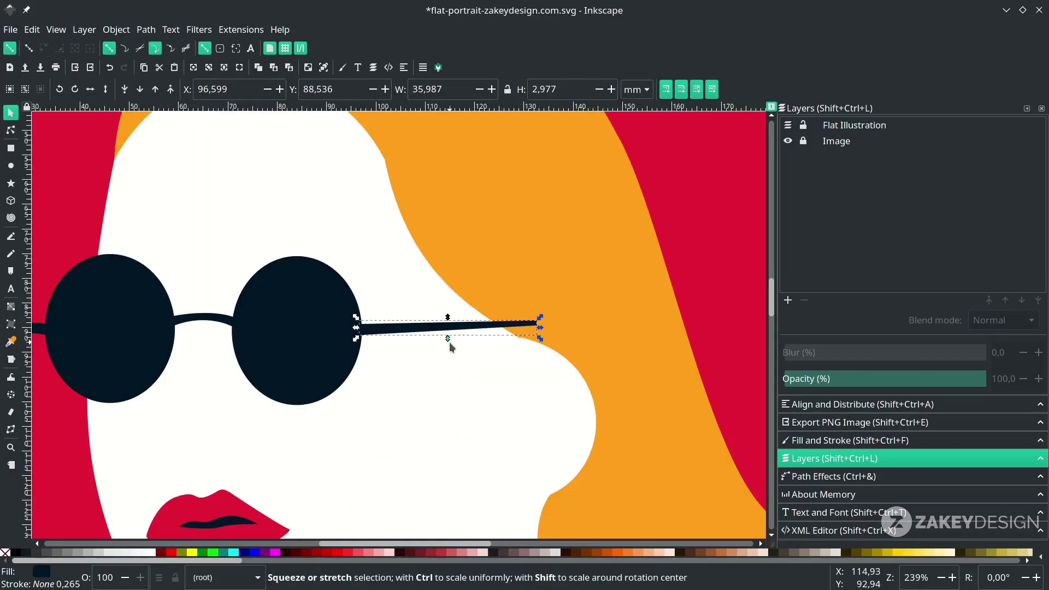
Step: Lower the glasses' long arm in the stacking order so its tip sits behind the hair but above the face
double_click(468, 327)
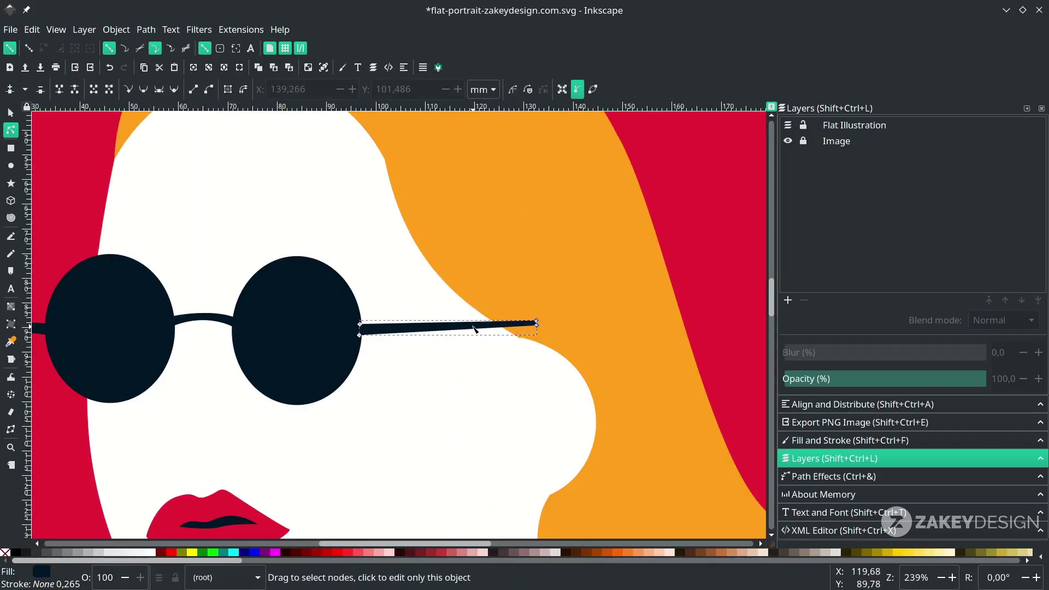
key("s")
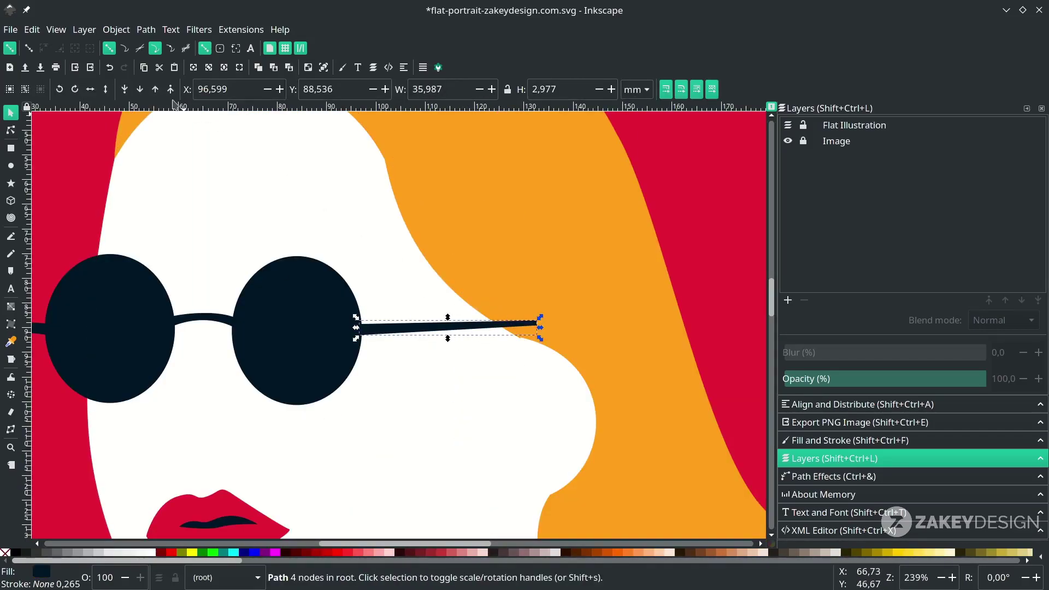
left_click(141, 92)
left_click(155, 93)
Step: Move the sweater collar's front tip and lower inner node toward the neck to close the red gap beside it
scroll(375, 287, "down", 2)
left_click(560, 236)
scroll(624, 312, "down", 4)
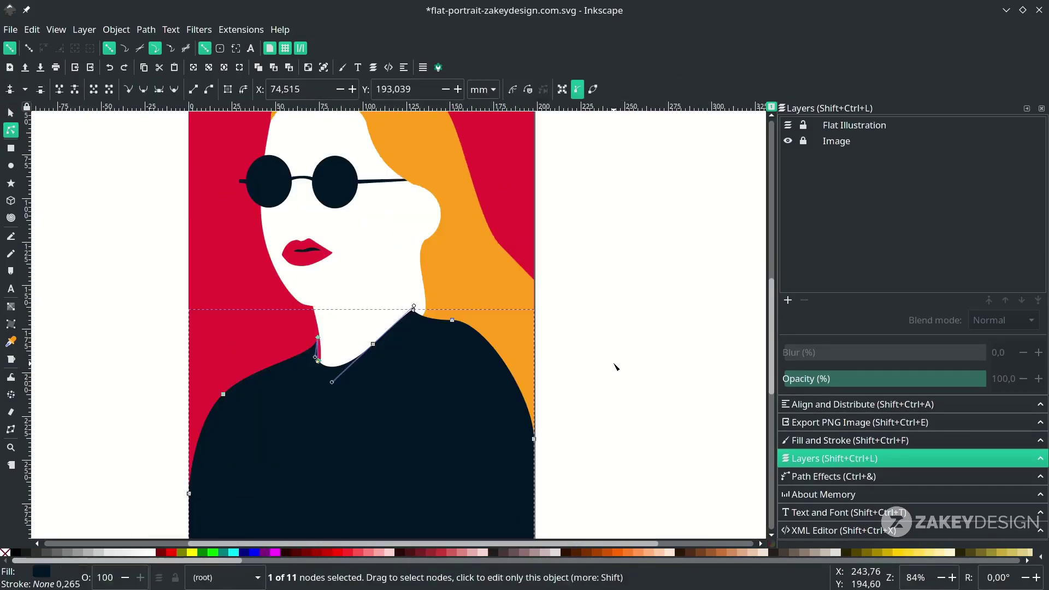
key("Escape")
scroll(316, 356, "up", 3)
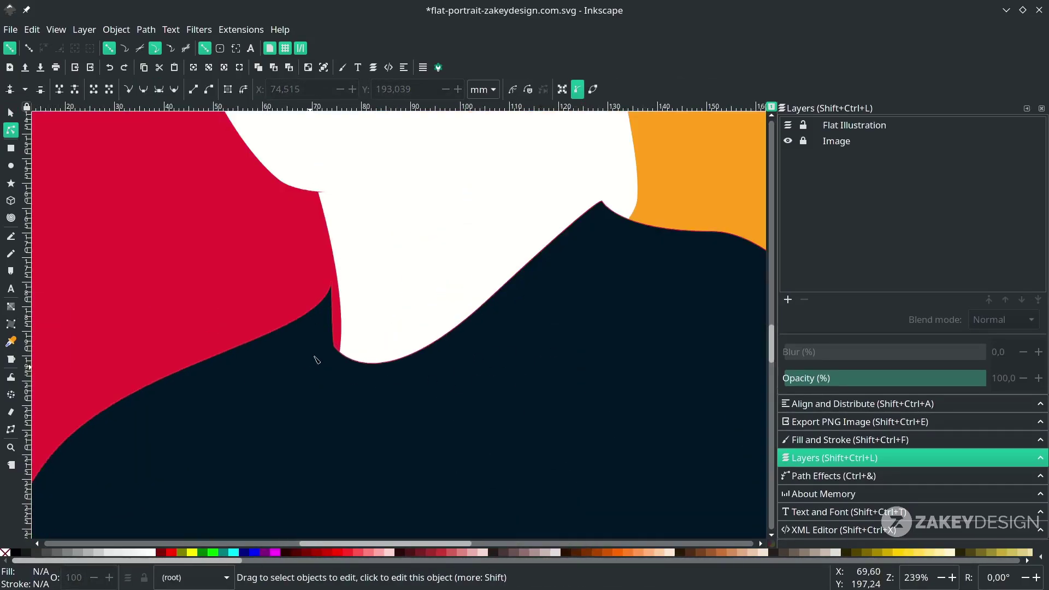
scroll(330, 310, "up", 2)
left_click(335, 256)
left_click_drag(335, 256, 352, 246)
left_click_drag(341, 386, 362, 355)
left_click_drag(349, 238, 345, 235)
scroll(395, 359, "down", 4)
left_click(620, 314)
Step: Move the hair's inner node behind the neck down beneath the sweater's shoulder
scroll(630, 315, "up", 2)
left_click(434, 276)
left_click_drag(437, 272, 473, 385)
scroll(413, 278, "down", 4)
left_click(622, 281)
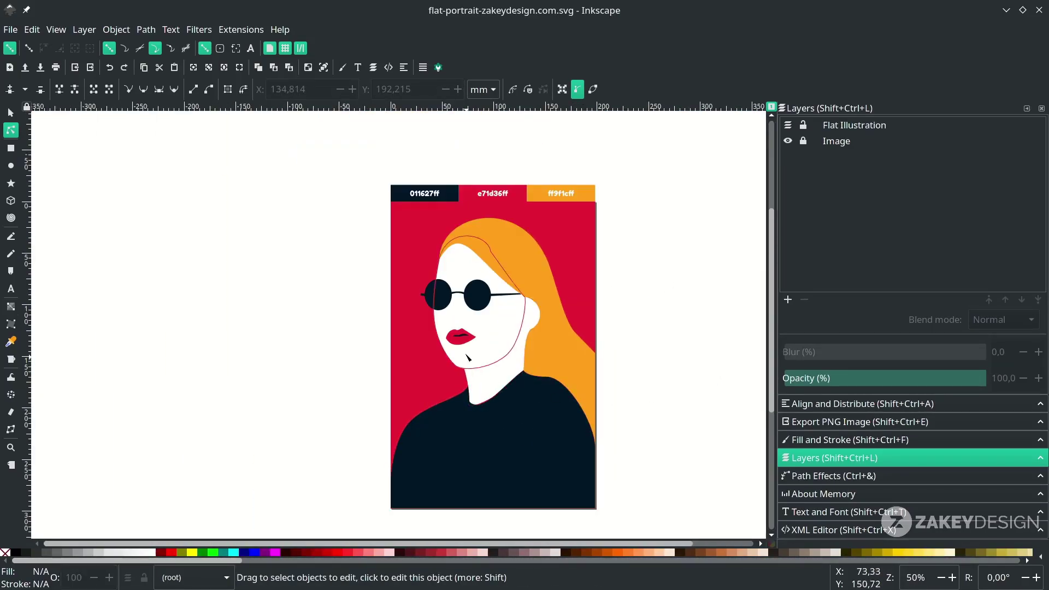
Step: Adjust the handles along the red lips' upper edge to curve the slope toward the outer corner
scroll(466, 348, "up", 5)
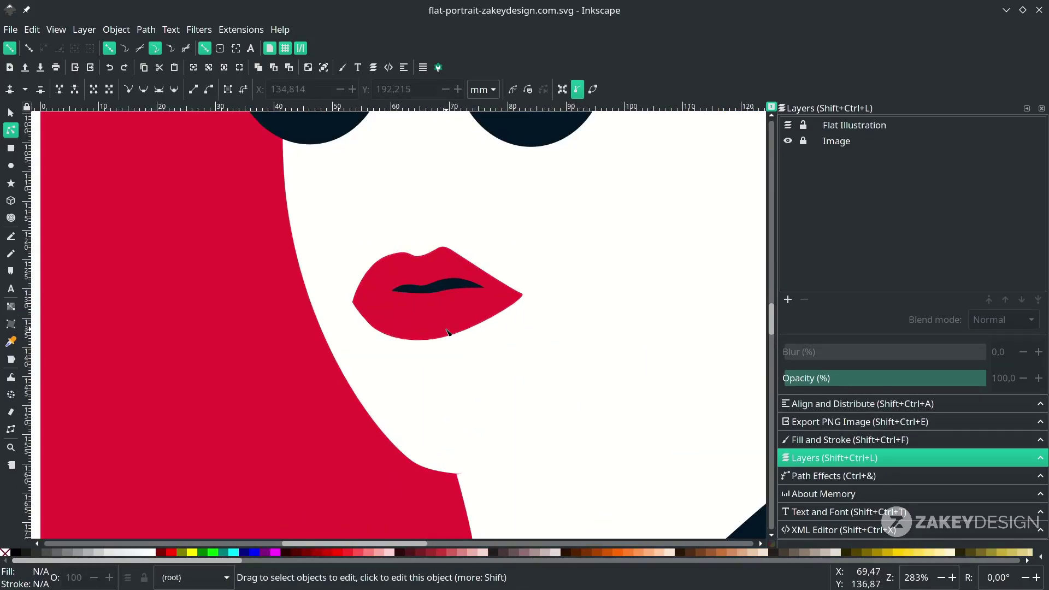
left_click(448, 331)
scroll(449, 331, "up", 2)
left_click(465, 209)
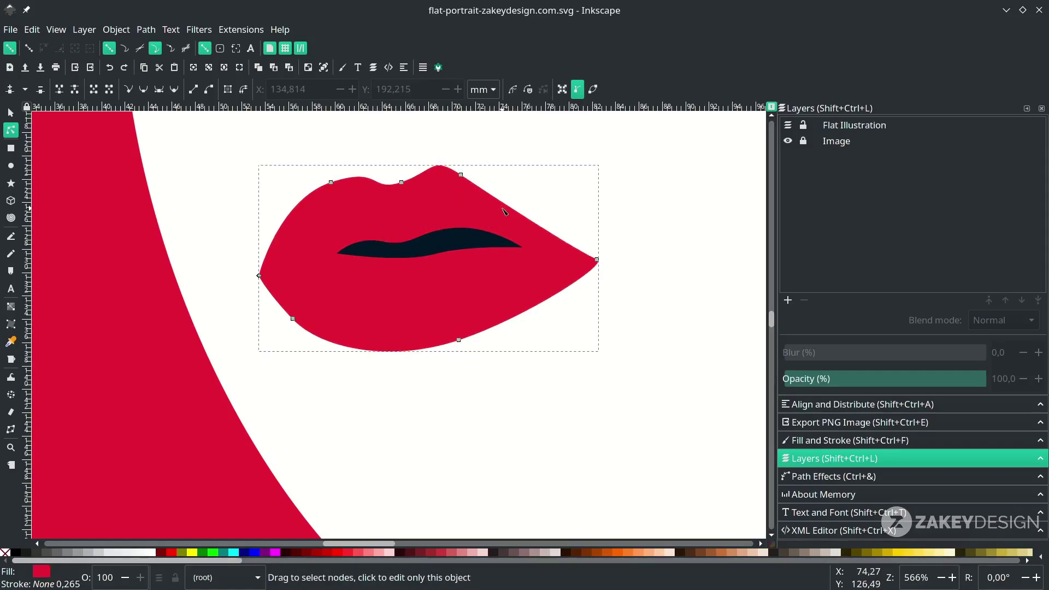
left_click(461, 176)
left_click_drag(490, 196, 509, 183)
left_click(388, 245)
left_click_drag(385, 245, 378, 241)
Step: Delete the upper lip's node beside the peak and raise the pointed corner of the lips slightly
left_click(437, 202)
left_click(461, 175)
key("Delete")
left_click_drag(598, 260, 599, 252)
Step: Reshape the lower edge of the dark mouth opening between the lips
left_click(465, 240)
left_click_drag(434, 254, 426, 257)
mouse_move(395, 257)
left_mouse_down()
mouse_move(372, 262)
mouse_move(412, 260)
left_mouse_up()
left_click(375, 236)
left_click(375, 233)
scroll(375, 236, "down", 1)
scroll(440, 301, "up", 3)
Step: Nudge one corner of the dark mouth opening up and the other slightly outward
left_click(445, 299)
left_click(402, 286)
key("ctrl+z")
left_click(401, 286)
left_click_drag(543, 267, 541, 261)
left_click_drag(285, 333, 271, 331)
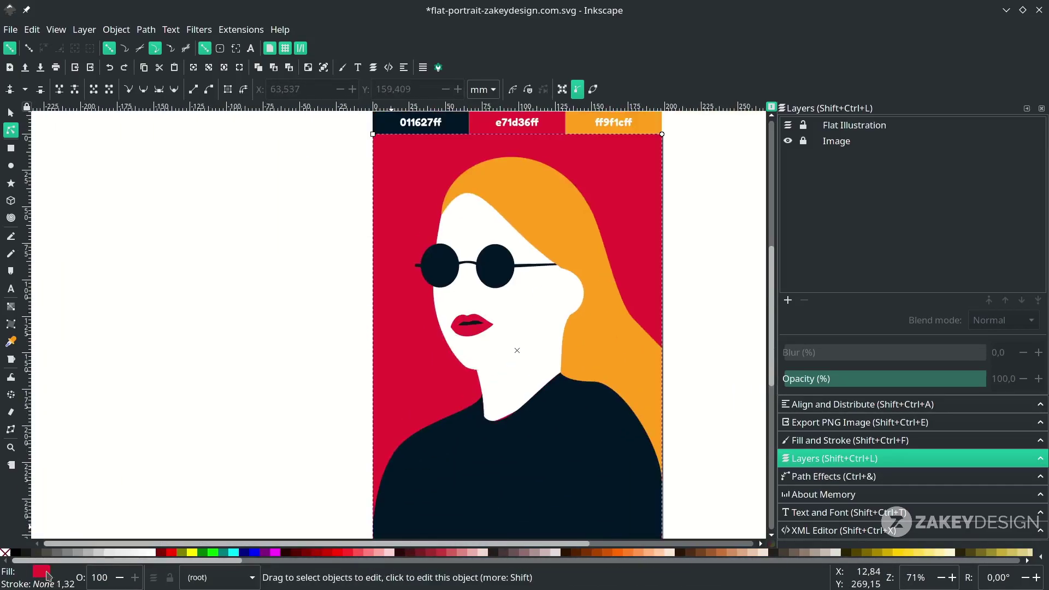
Step: Swap fill and stroke on the red background and the face, and show the Image layer for tracing
right_click(46, 573)
left_click(106, 513)
left_click(513, 316)
right_click(44, 573)
left_click(107, 512)
left_click(788, 141)
Step: Trace the nostril from the photo as a closed Bezier shape and fill it with the palette's dark navy
scroll(473, 299, "up", 5)
key("b")
left_click(449, 296)
left_click_drag(470, 281, 494, 286)
left_click(492, 301)
left_click(449, 295)
scroll(436, 293, "down", 3)
key("d")
left_click(437, 345)
Step: Swap stroke and fill back on the face and the background, and hide the Image layer
key("s")
left_click(372, 332)
right_click(44, 572)
left_click(99, 511)
left_click(242, 431)
right_click(44, 573)
left_click(99, 511)
scroll(248, 374, "down", 2)
left_click(787, 141)
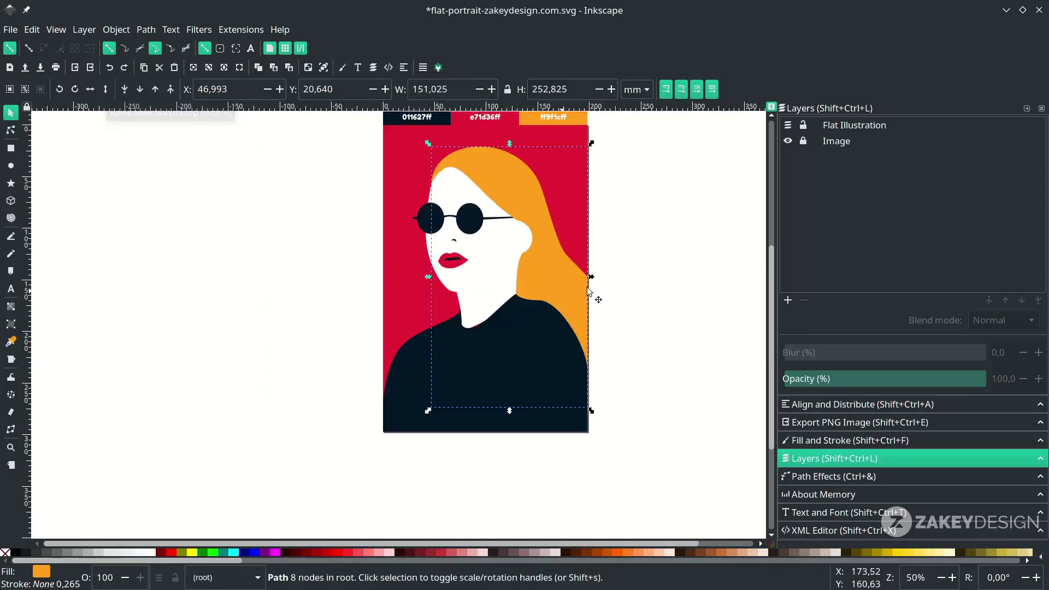
Step: Raise the orange hair shape to the top of the stacking order
key("Escape")
left_click(451, 247)
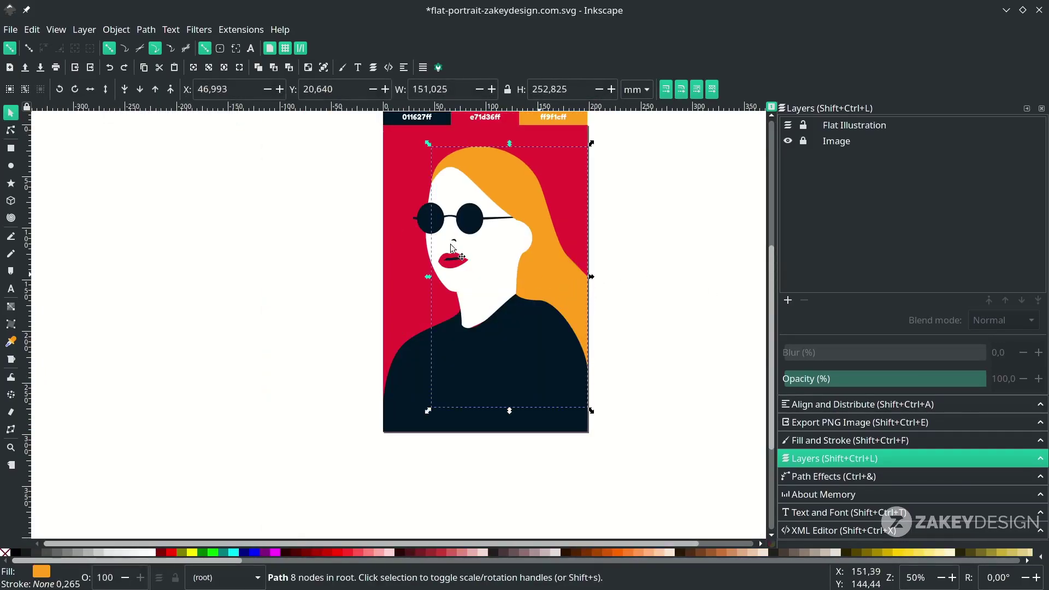
left_click(169, 89)
left_click(610, 322)
Step: Delete the hair's inner node over the shoulder and lengthen the neck node's handle downward to smooth the edge
scroll(518, 358, "up", 1, "ctrl")
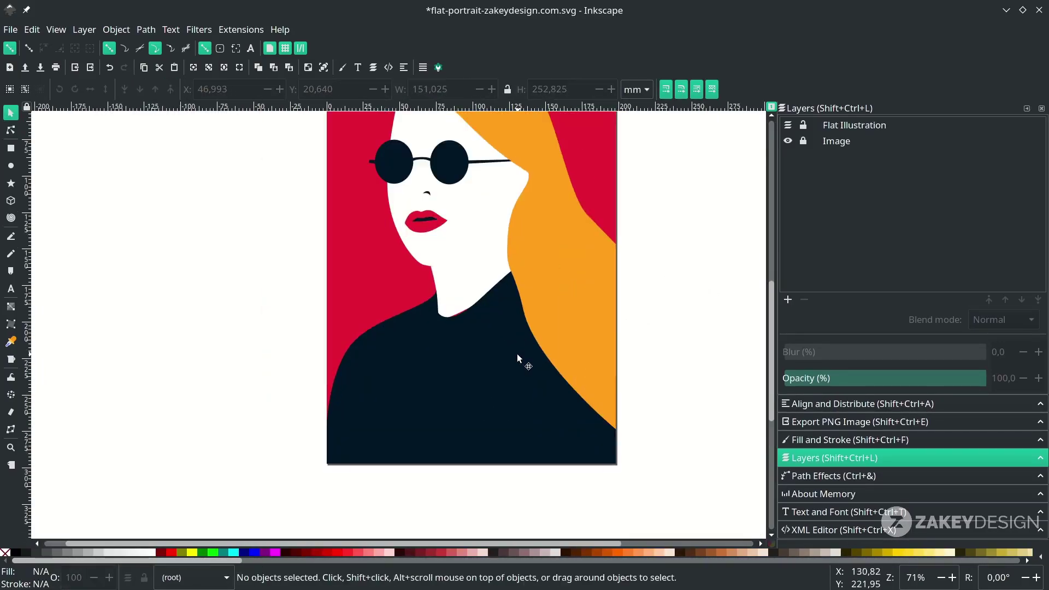
double_click(565, 329)
left_click(523, 310)
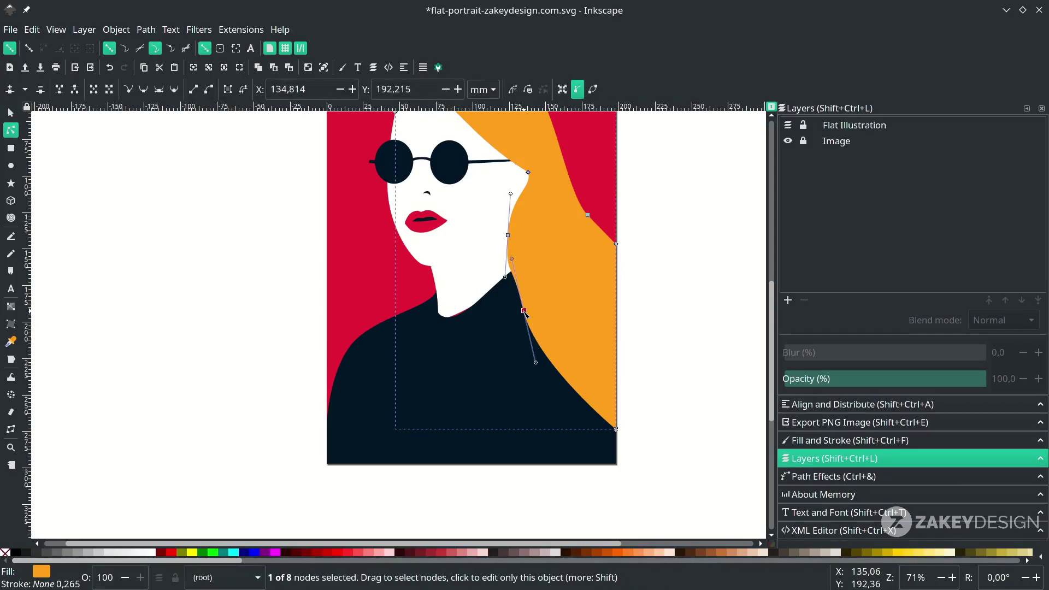
key("Delete")
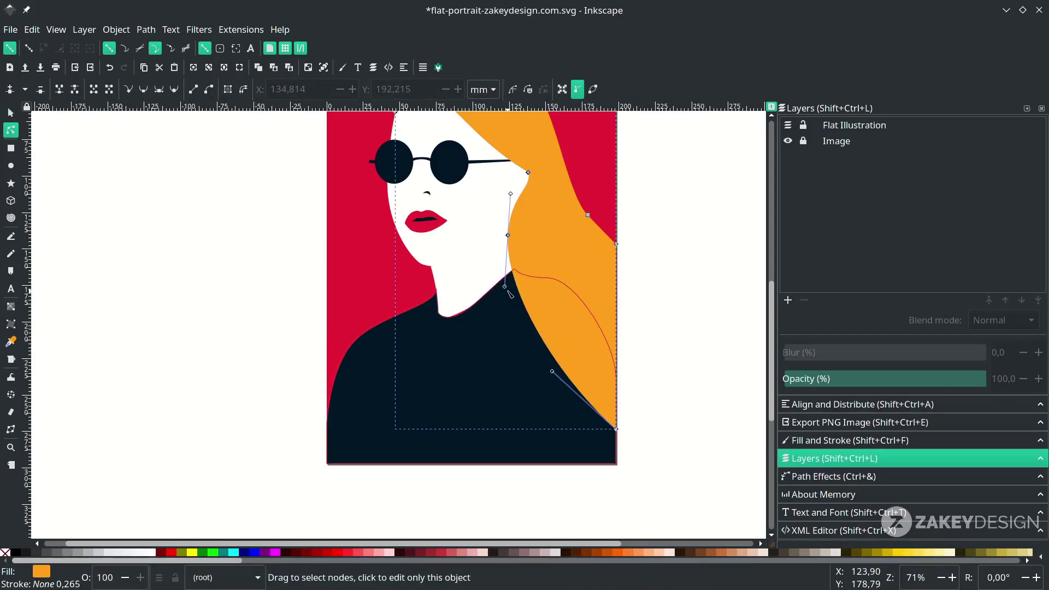
left_click_drag(504, 285, 503, 319)
left_click(669, 288)
scroll(525, 329, "down", 1)
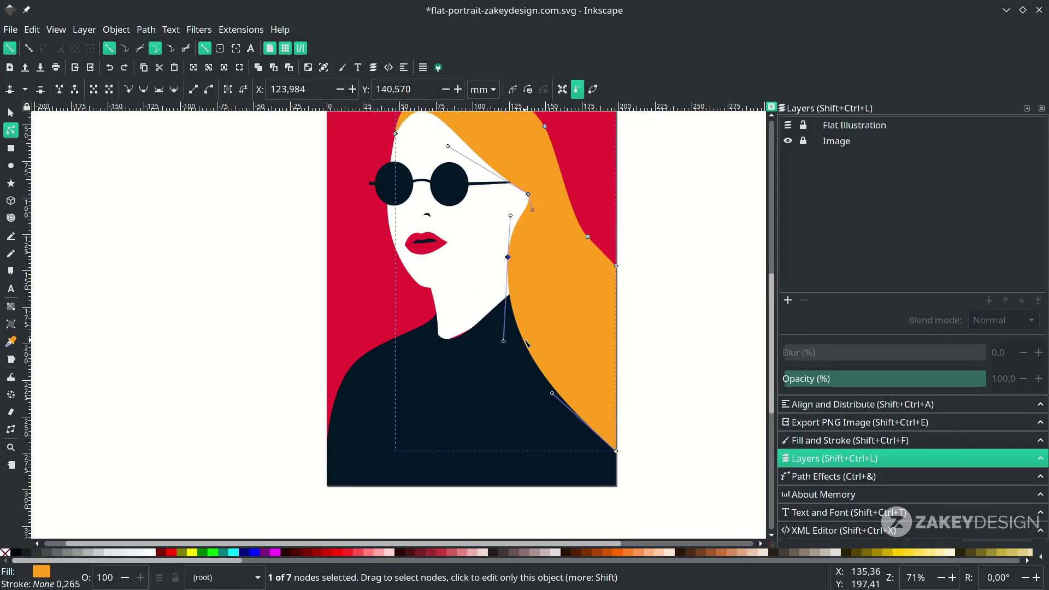
left_click(672, 332)
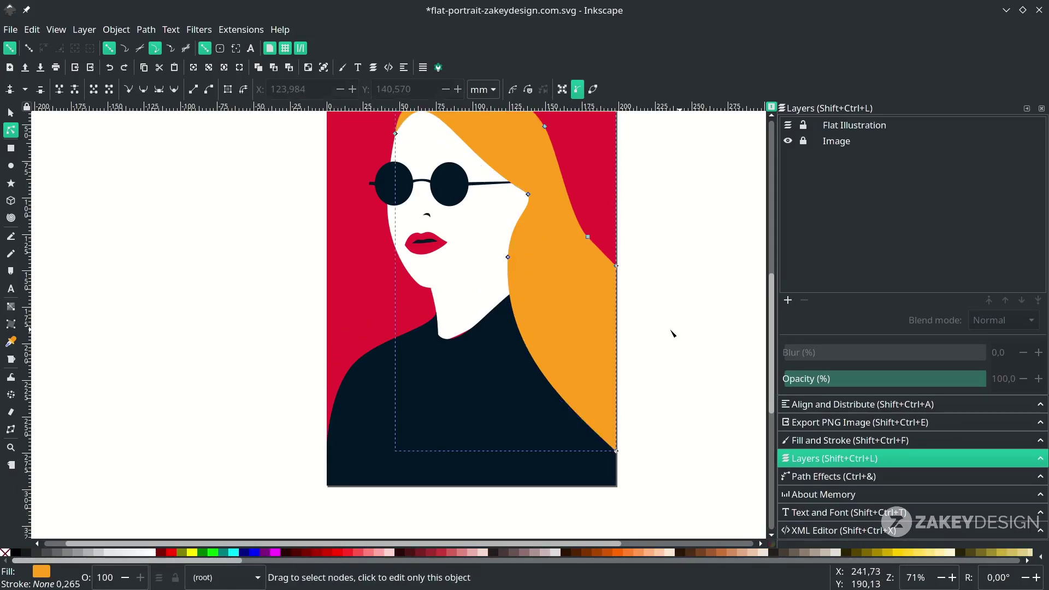
Step: Add a node to the hair's inner edge over the sweater, move it outward and adjust the handles into a wavy strand
double_click(524, 342)
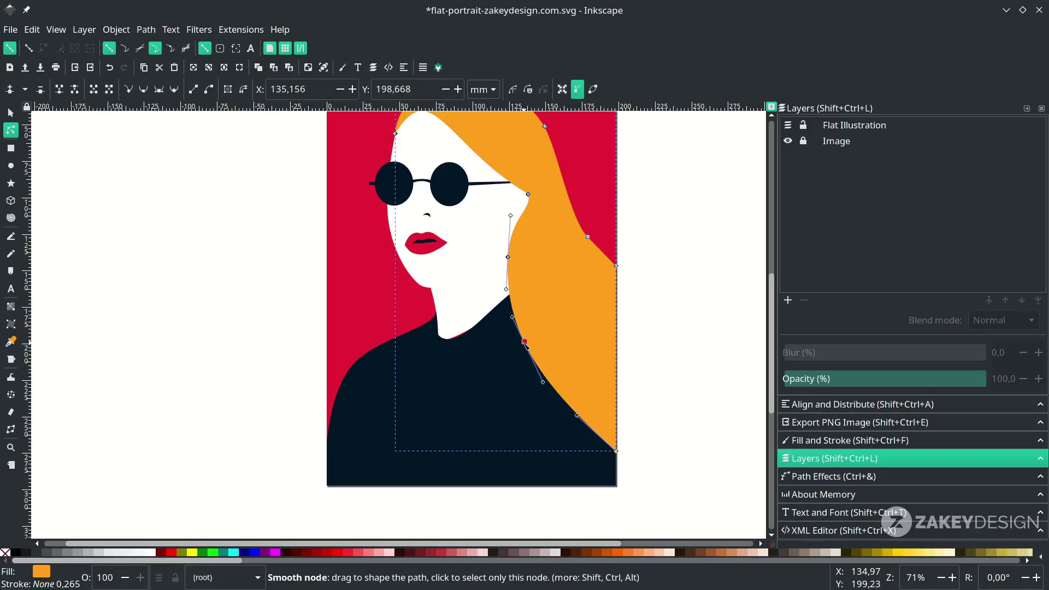
left_click_drag(525, 344, 565, 310)
left_click_drag(506, 289, 501, 323)
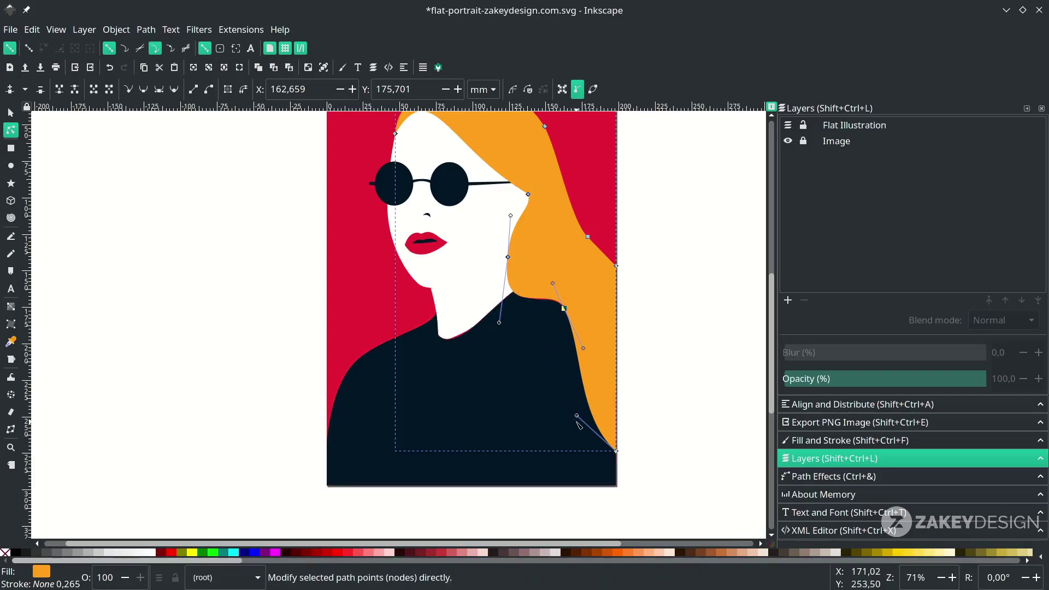
left_click_drag(577, 416, 530, 437)
Step: Adjust the handles of the hair's inner edge around the ear to round the visible ear
scroll(516, 247, "up", 1, "ctrl")
left_click(505, 262)
left_click_drag(541, 196, 550, 223)
scroll(550, 223, "up", 5)
mouse_move(421, 217)
left_mouse_down()
mouse_move(426, 208)
mouse_move(423, 234)
left_mouse_up()
scroll(475, 265, "down", 2)
left_click_drag(533, 238, 535, 236)
Step: Reshape the curve at the base of the neck to close the red sliver along the sweater collar
left_click(505, 327)
left_click(515, 419)
scroll(517, 421, "down", 3)
left_click_drag(539, 403, 663, 433)
scroll(574, 292, "up", 1)
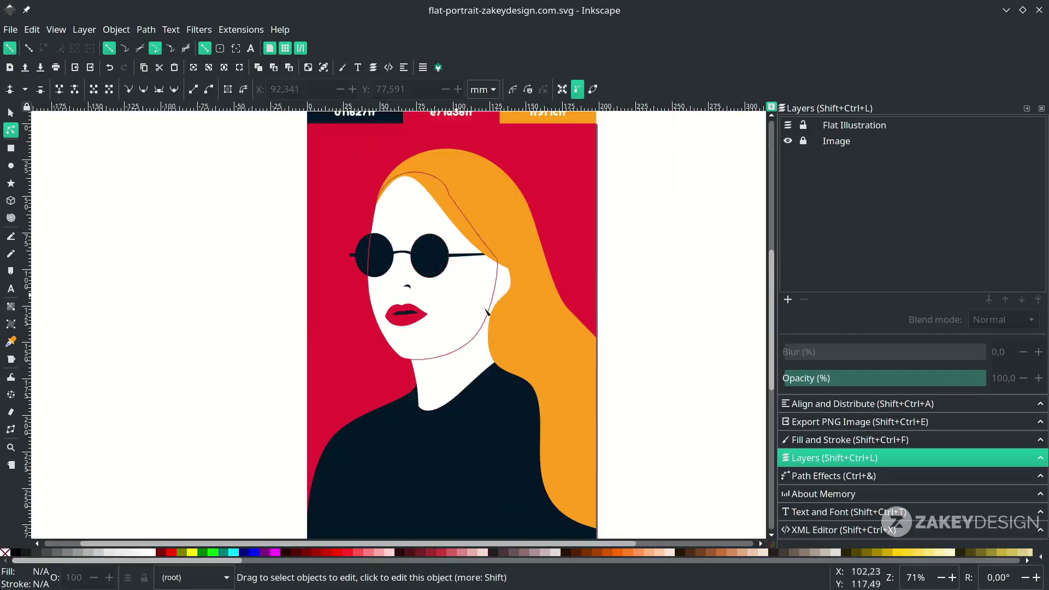
Step: Swap the white face shape's fill and stroke so it becomes an outline
scroll(628, 322, "down", 1, "ctrl")
scroll(494, 257, "up", 2, "ctrl")
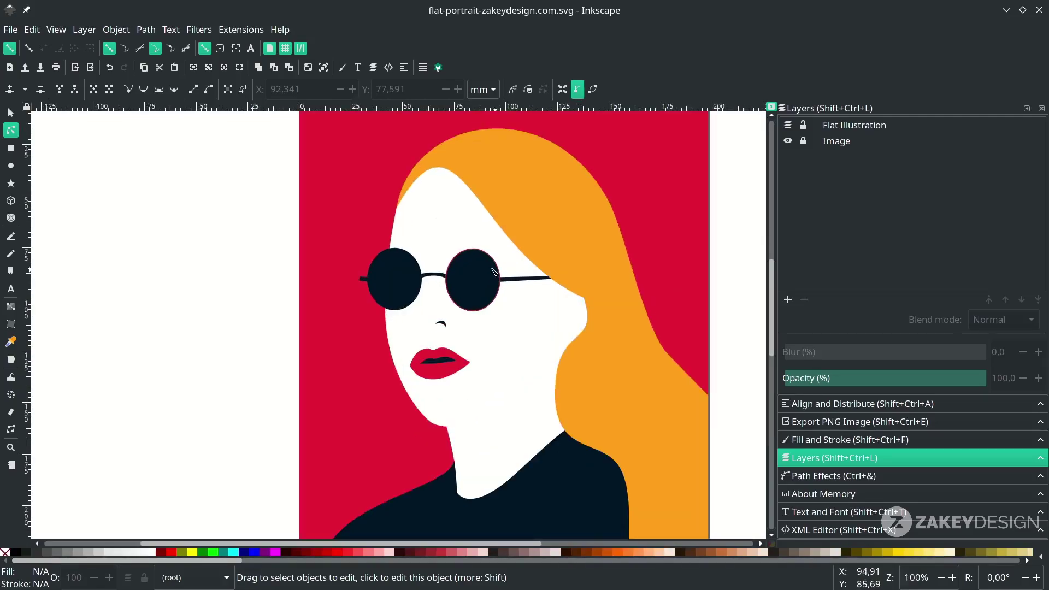
scroll(465, 246, "up", 1, "ctrl")
left_click(445, 270)
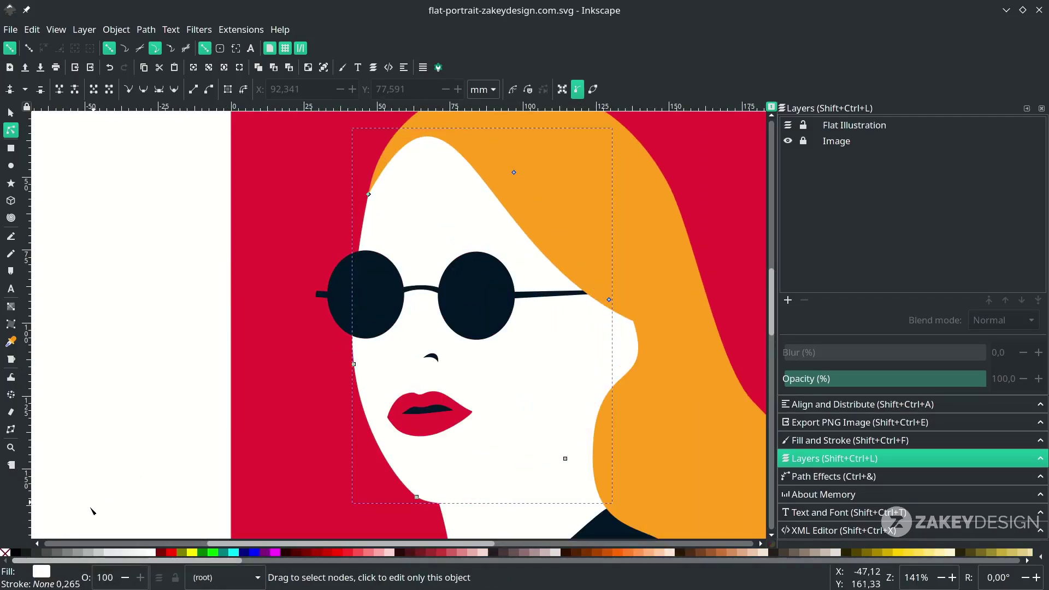
right_click(48, 571)
left_click(115, 508)
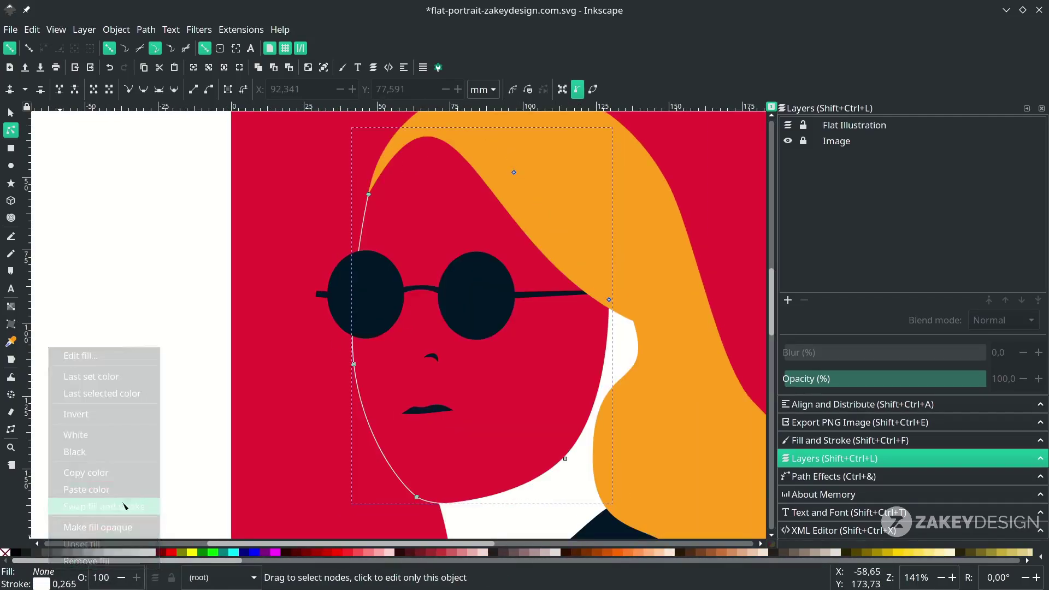
Step: Swap the red background's fill and stroke and show the Image layer
scroll(282, 253, "down", 1, "ctrl")
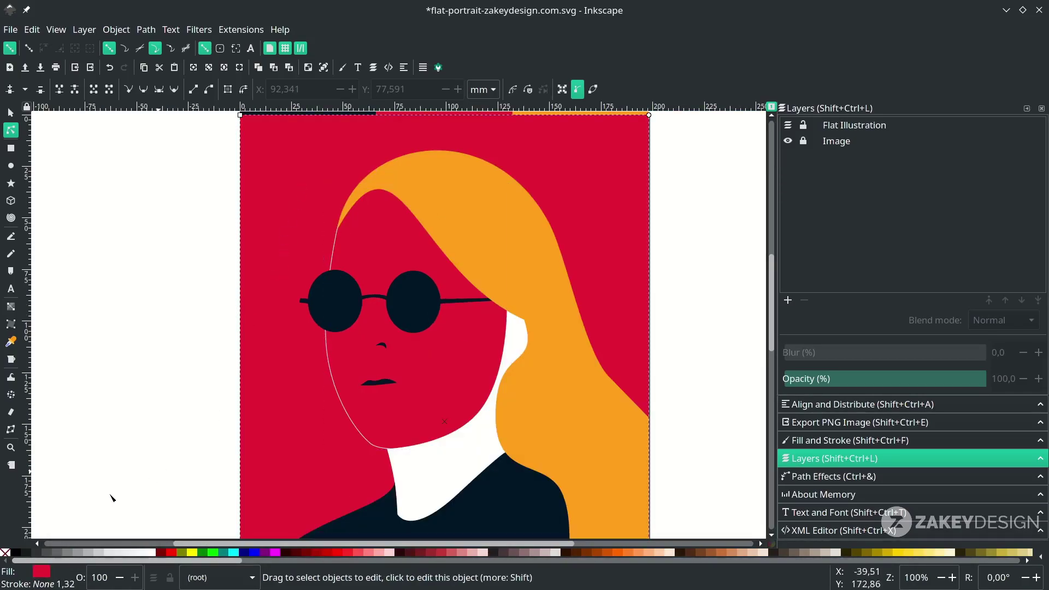
right_click(48, 572)
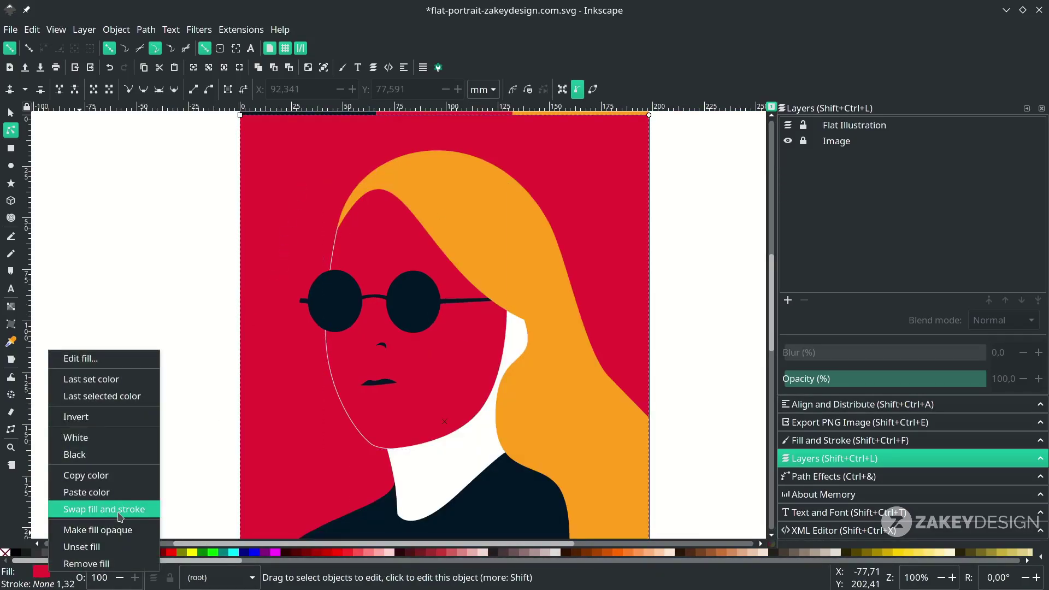
left_click(120, 513)
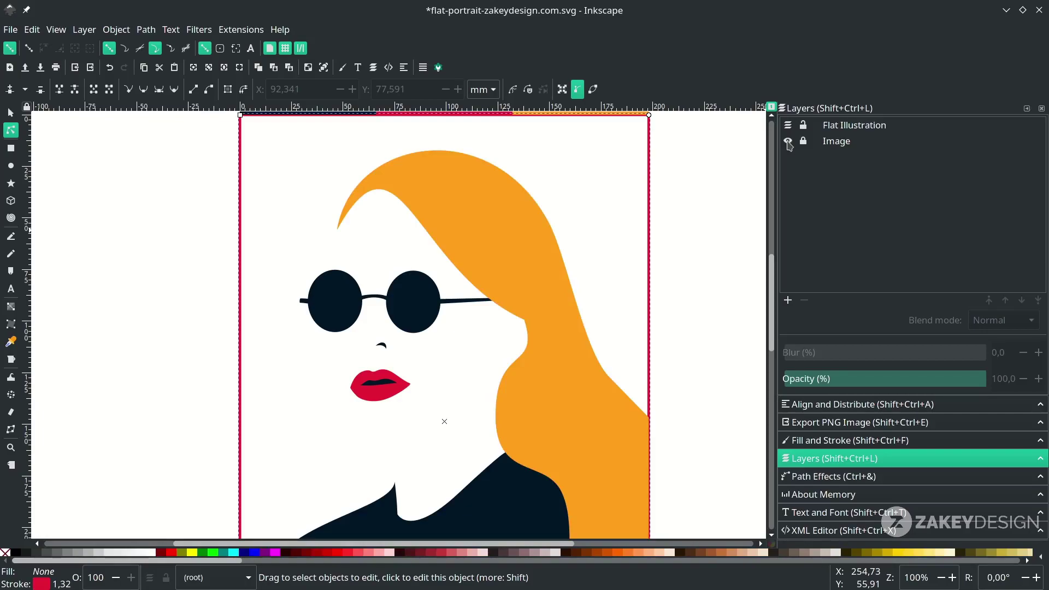
left_click(788, 142)
Step: Trace the long eyebrow beside the hair as a closed Bezier shape, extending its tail under the hair's edge
scroll(393, 271, "up", 4, "ctrl")
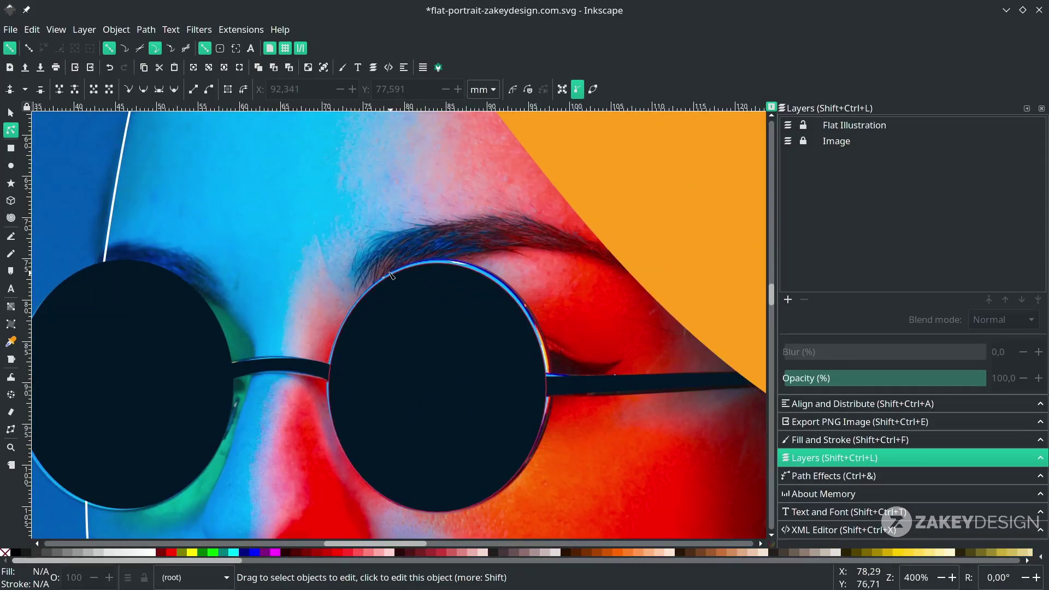
key("s")
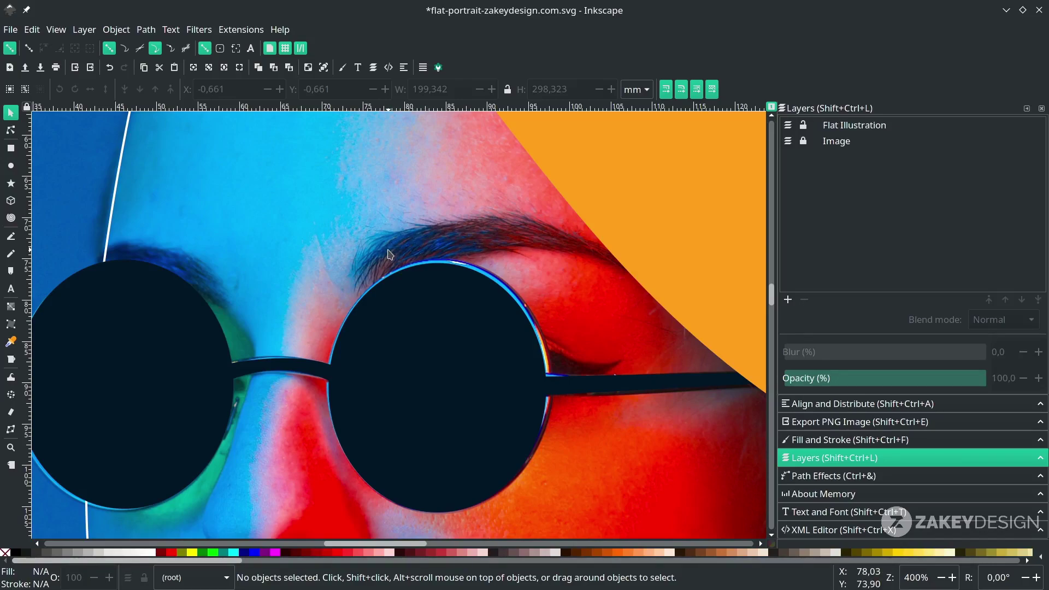
key("b")
left_click(351, 285)
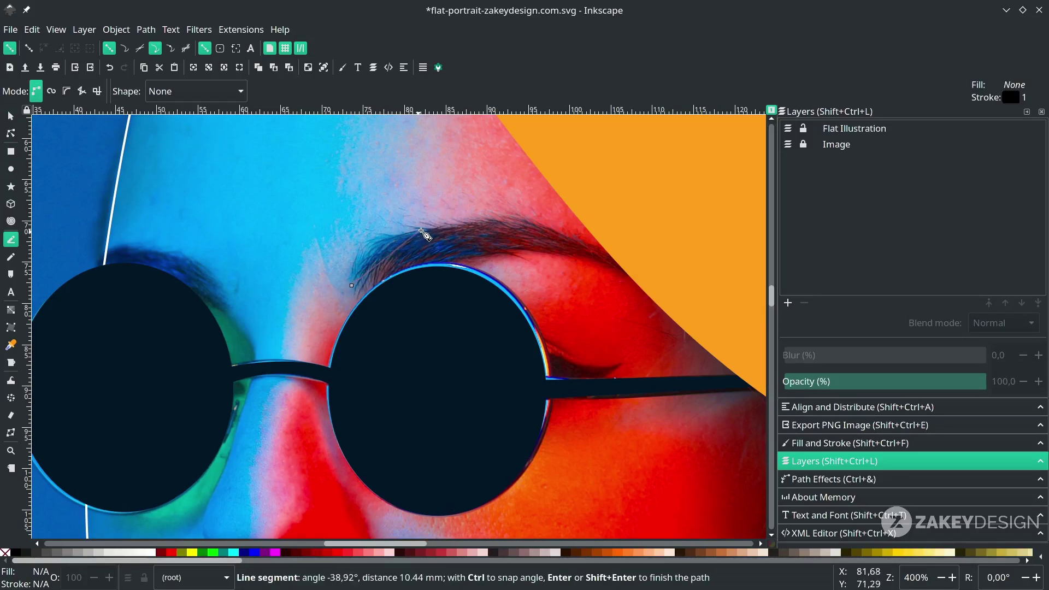
left_click_drag(452, 226, 543, 213)
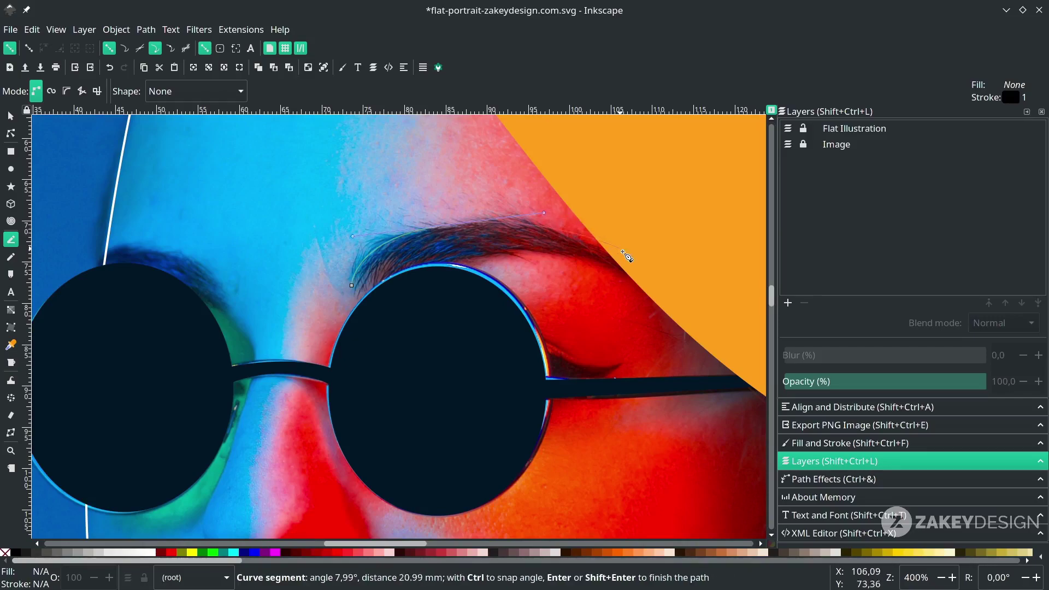
left_click_drag(651, 277, 595, 253)
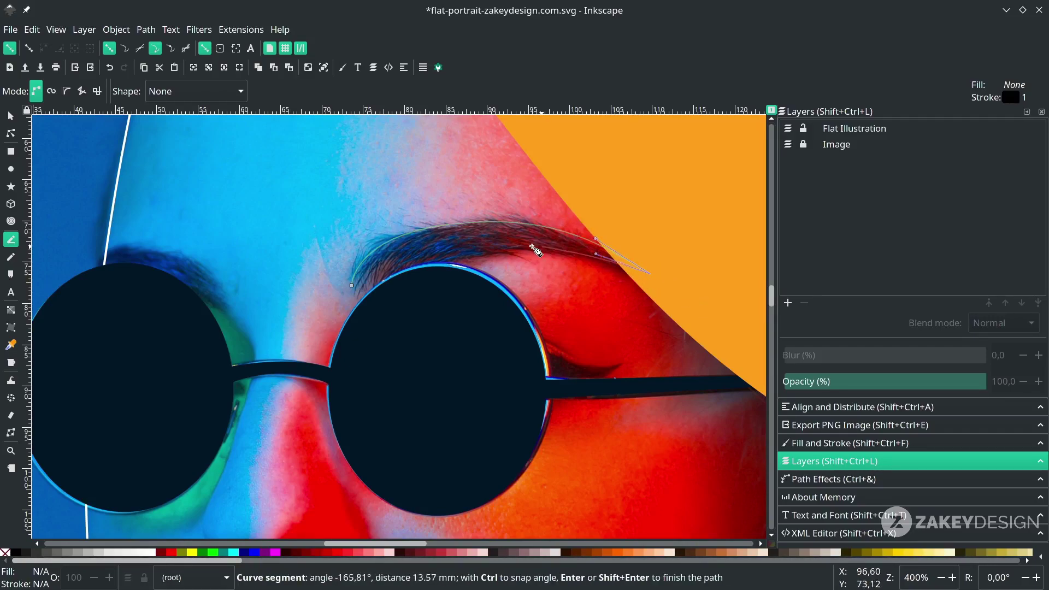
left_click_drag(453, 262, 396, 271)
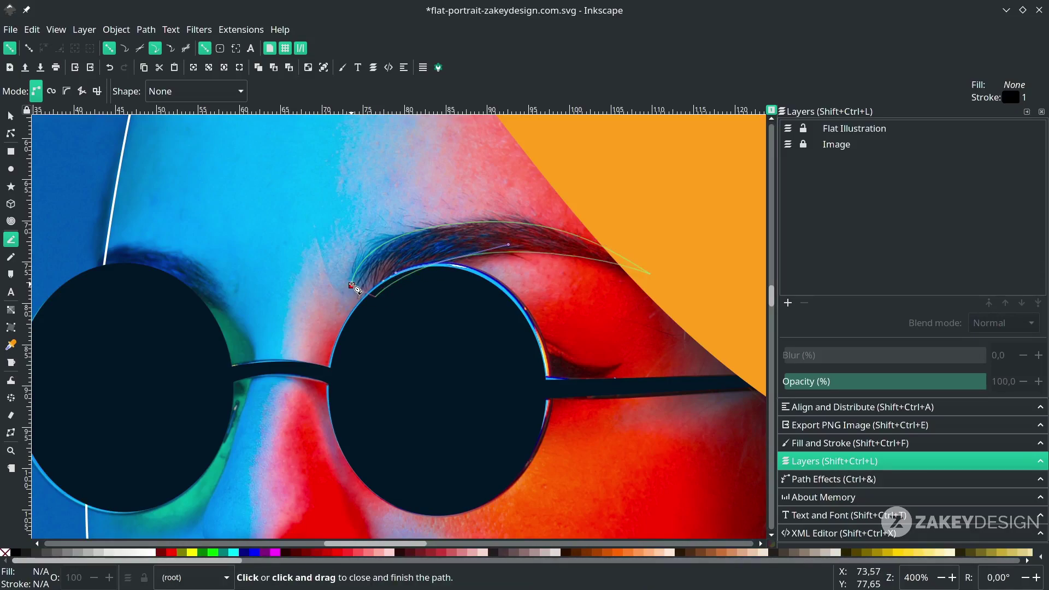
left_click_drag(351, 285, 350, 267)
Step: Trace the shorter eyebrow above the other lens as a Bezier shape
scroll(235, 306, "left", 5)
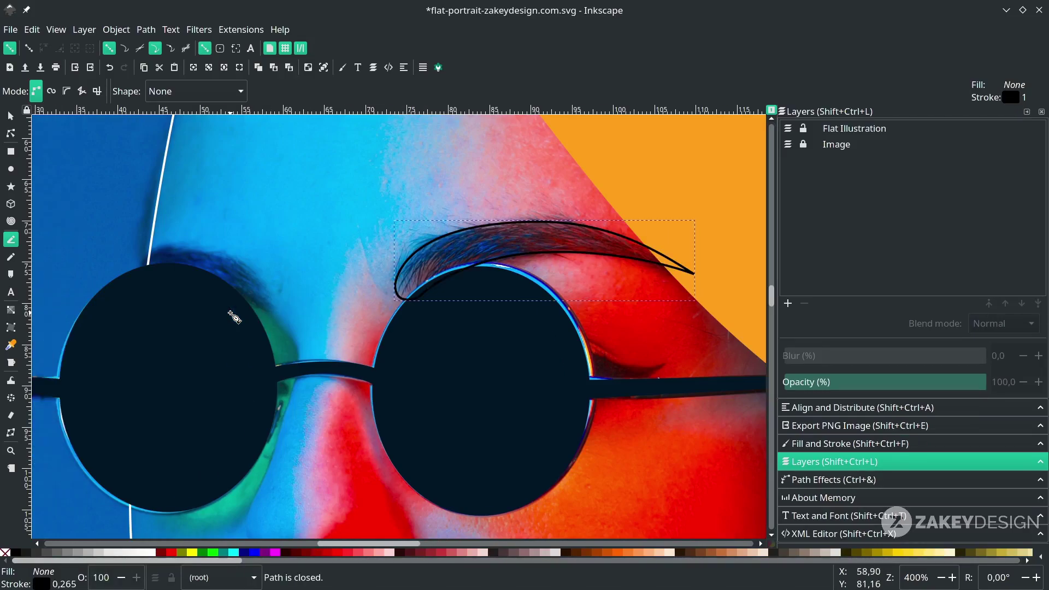
left_click(367, 310)
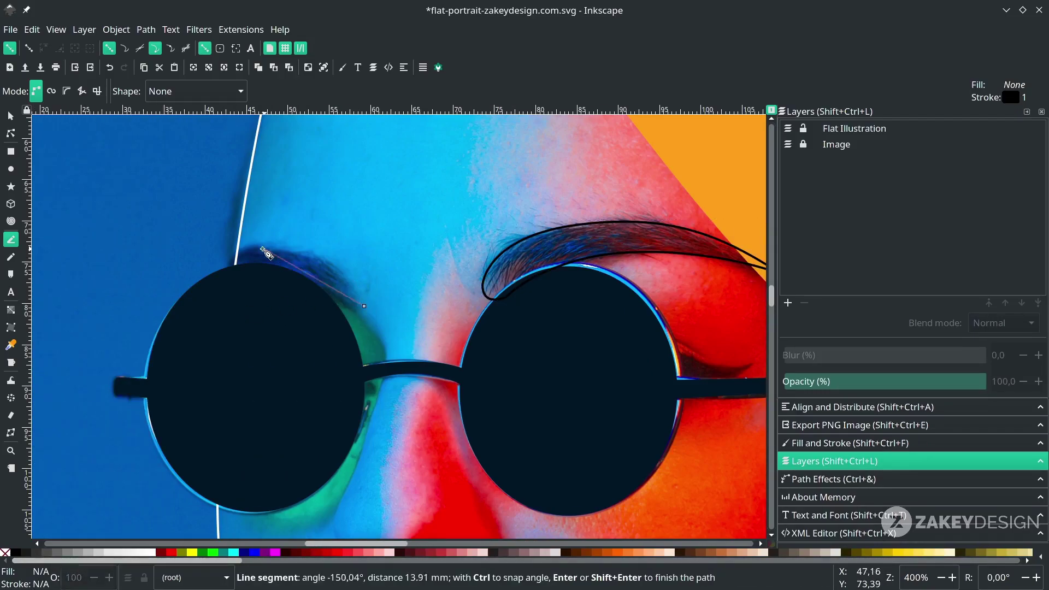
left_click_drag(211, 285, 213, 295)
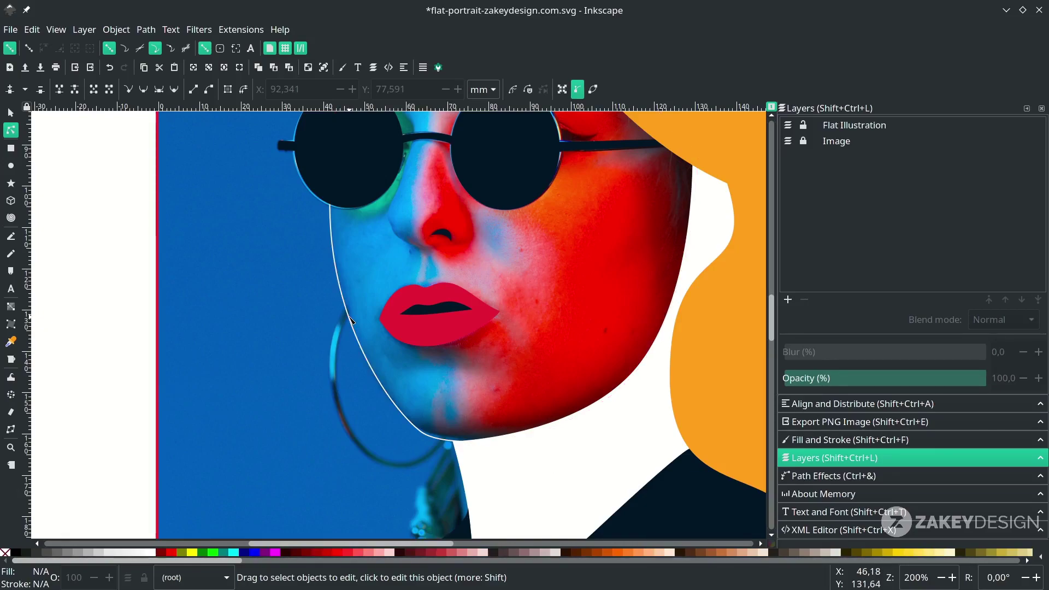
Step: Trace the hoop earring beside the jaw with the Bezier tool, starting at the cheek outline
key("b")
left_click(346, 312)
scroll(328, 367, "down", 2)
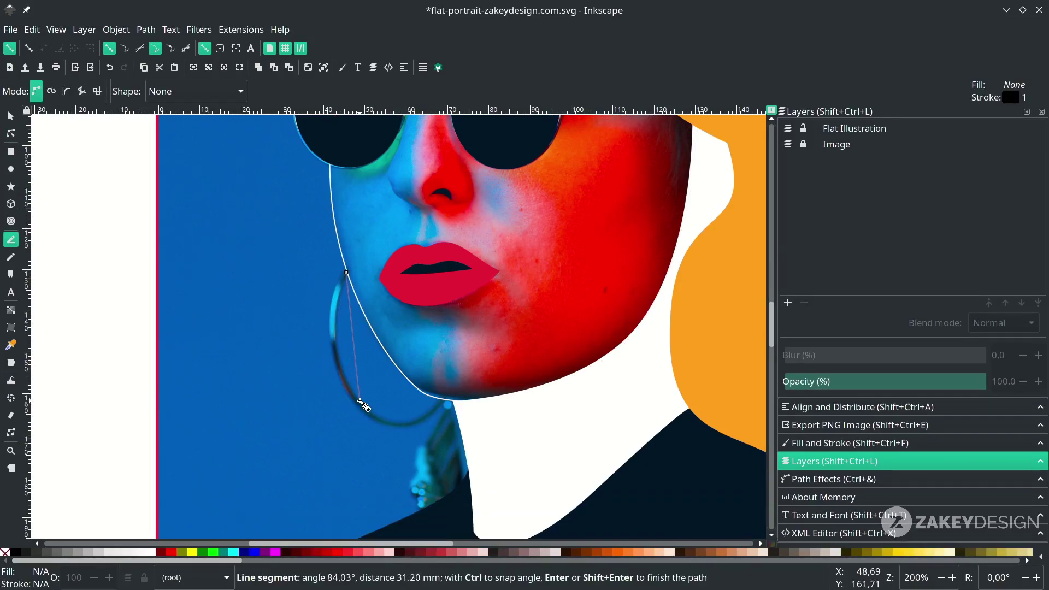
left_click_drag(357, 405, 409, 465)
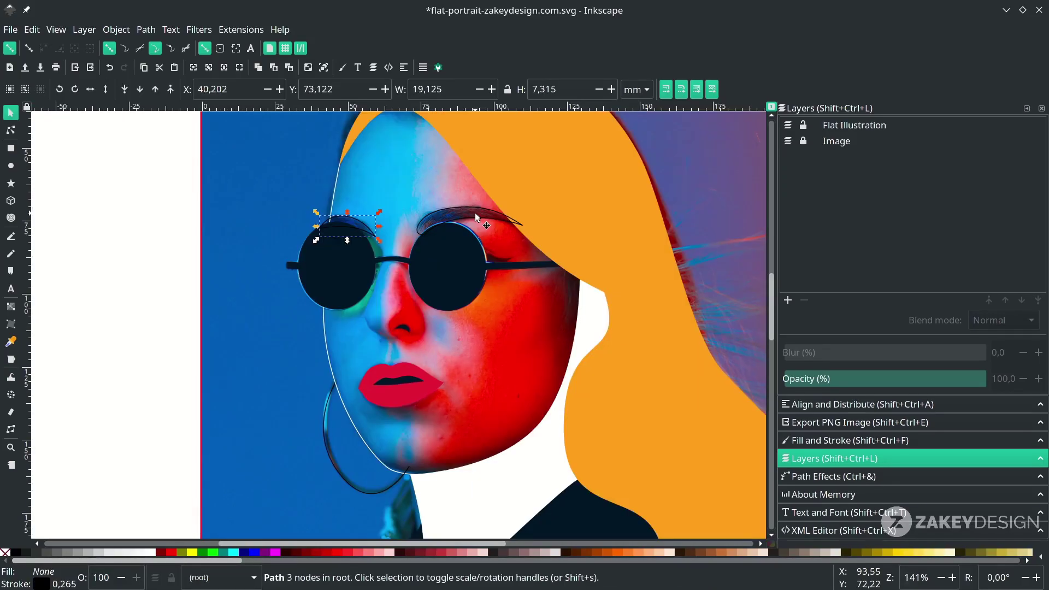
Step: Fill both eyebrows with the glasses' dark navy 011627 and remove their strokes
left_click(474, 212)
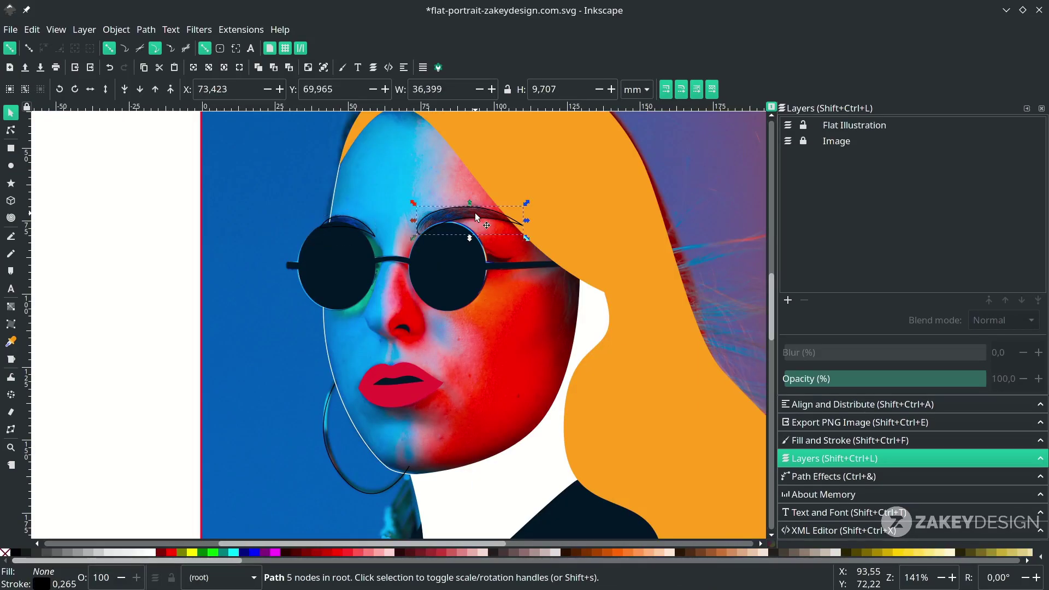
left_click(354, 220, "shift")
key("d")
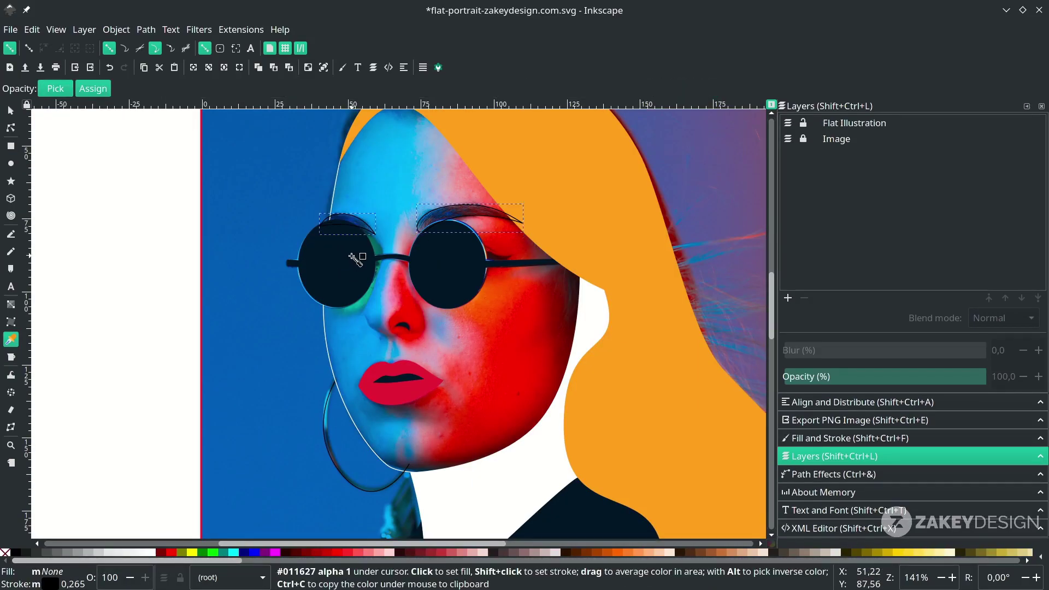
left_click(346, 266)
right_click(47, 586)
left_click(64, 579)
key("s")
left_click(250, 365)
Step: Color the hoop earring's stroke with the hair's orange ff9f1c and adjust its stroke width in pixels
scroll(327, 429, "down", 1)
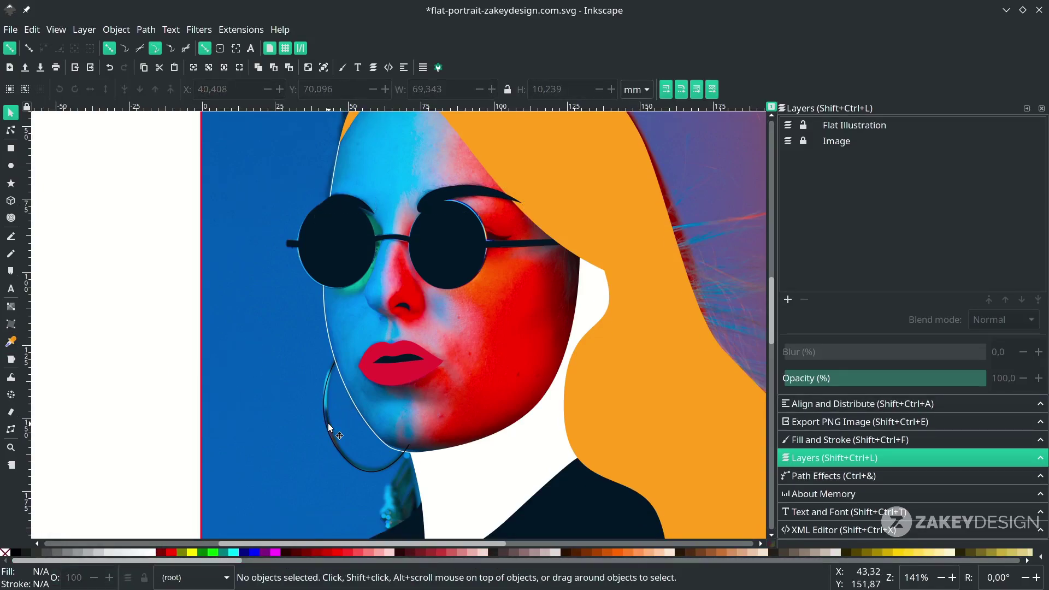
left_click(329, 427)
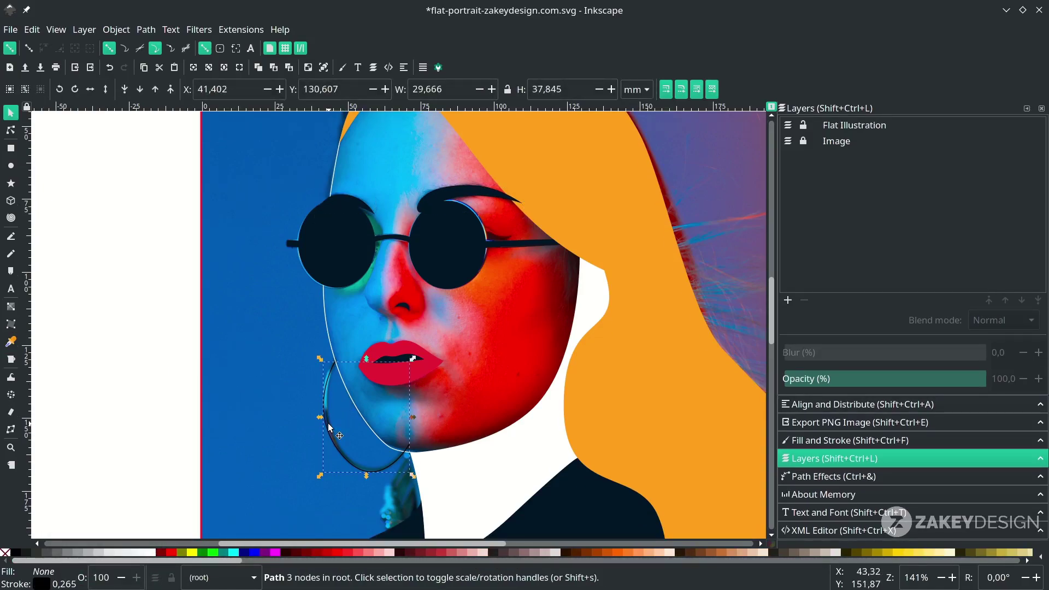
scroll(329, 426, "down", 2)
key("d")
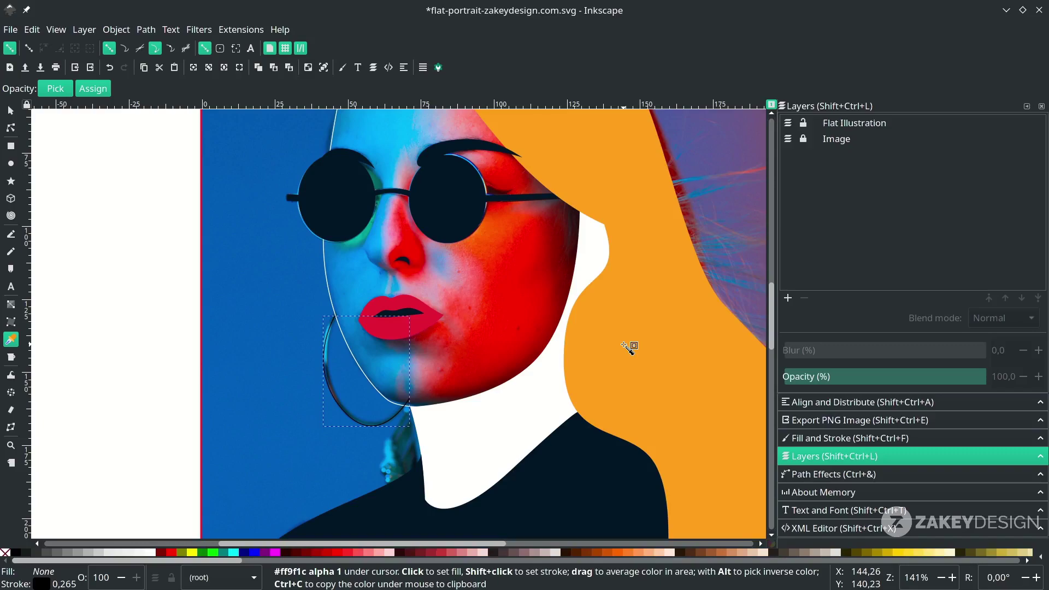
scroll(320, 344, "down", 1)
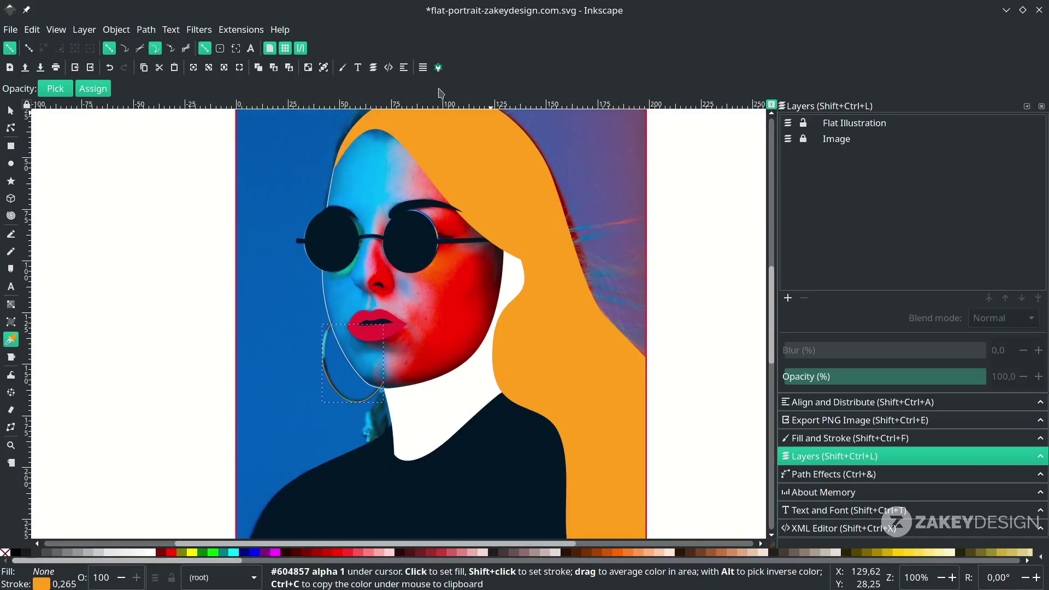
left_click(342, 68)
left_click(909, 123)
left_click(922, 147)
left_click(919, 168)
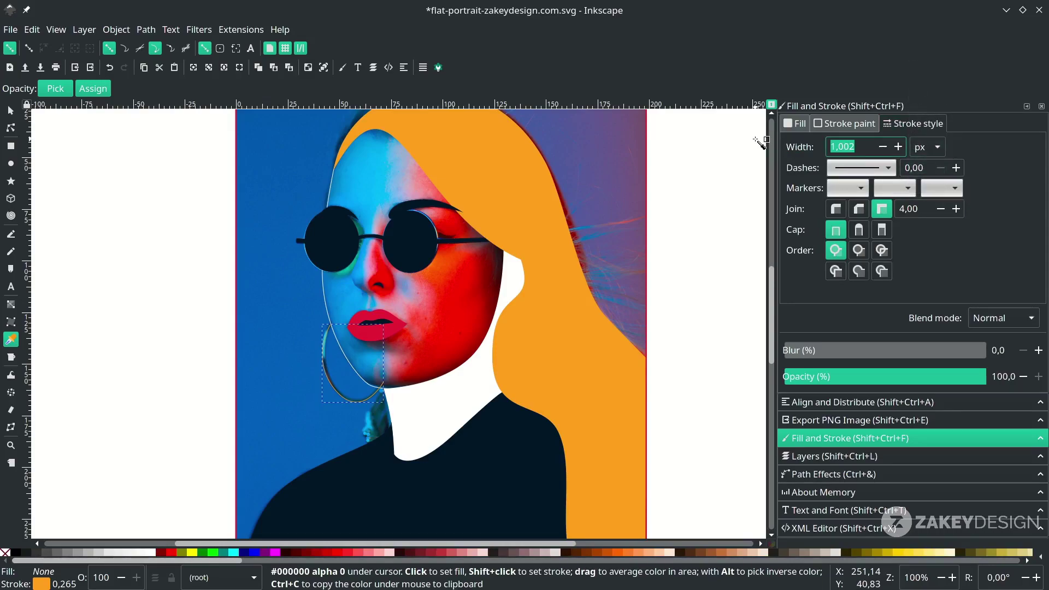
key("Return")
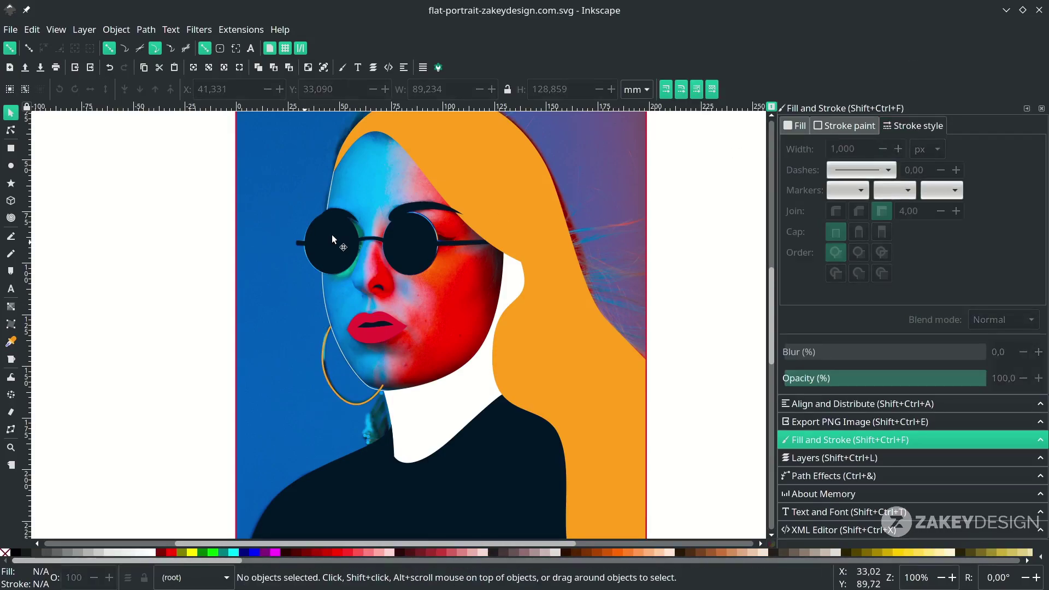
Step: Swap the fill and stroke of the face outline to give it a solid white fill
left_click(334, 192)
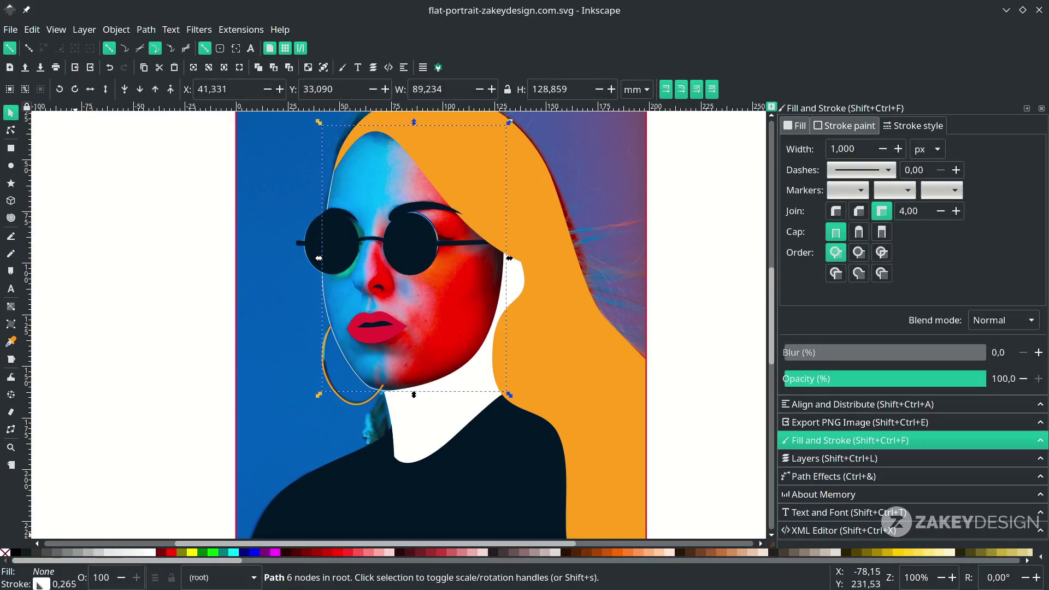
right_click(47, 578)
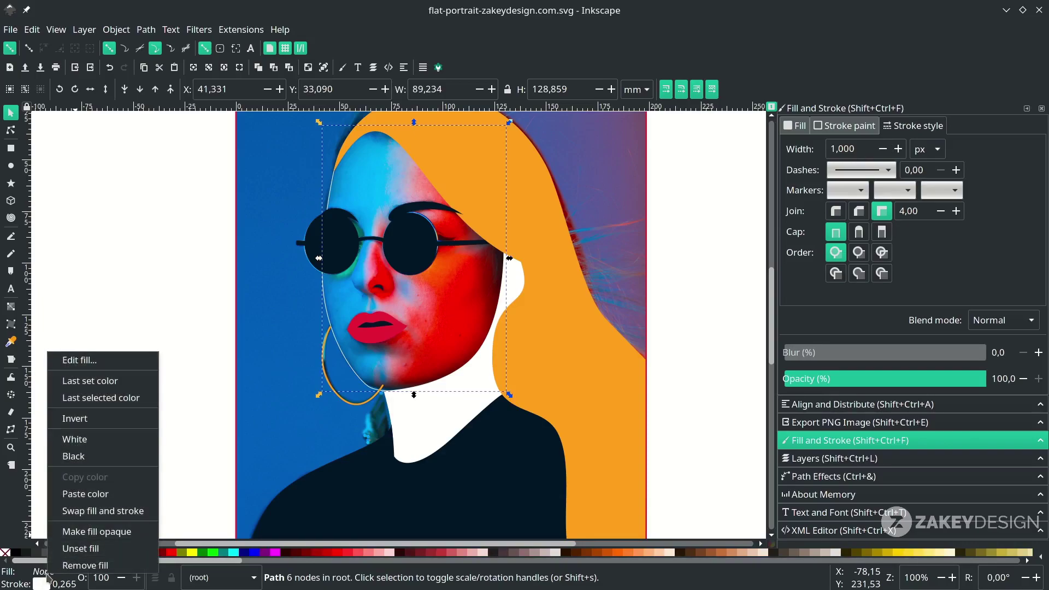
left_click(103, 511)
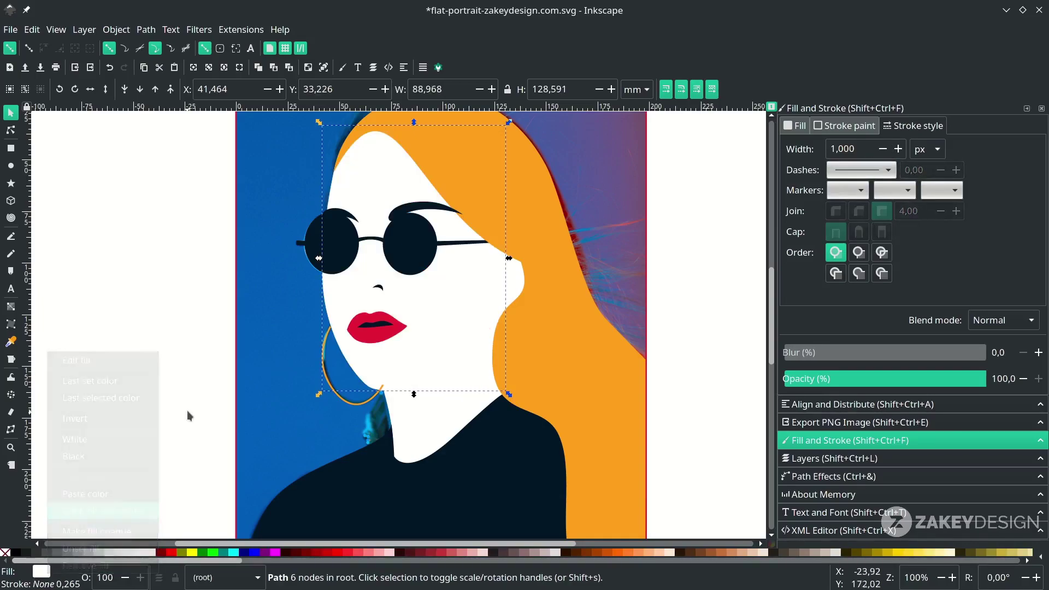
Step: Swap the fill and stroke of the background rectangle to give it a solid red fill
scroll(225, 280, "up", 1)
left_click(234, 262)
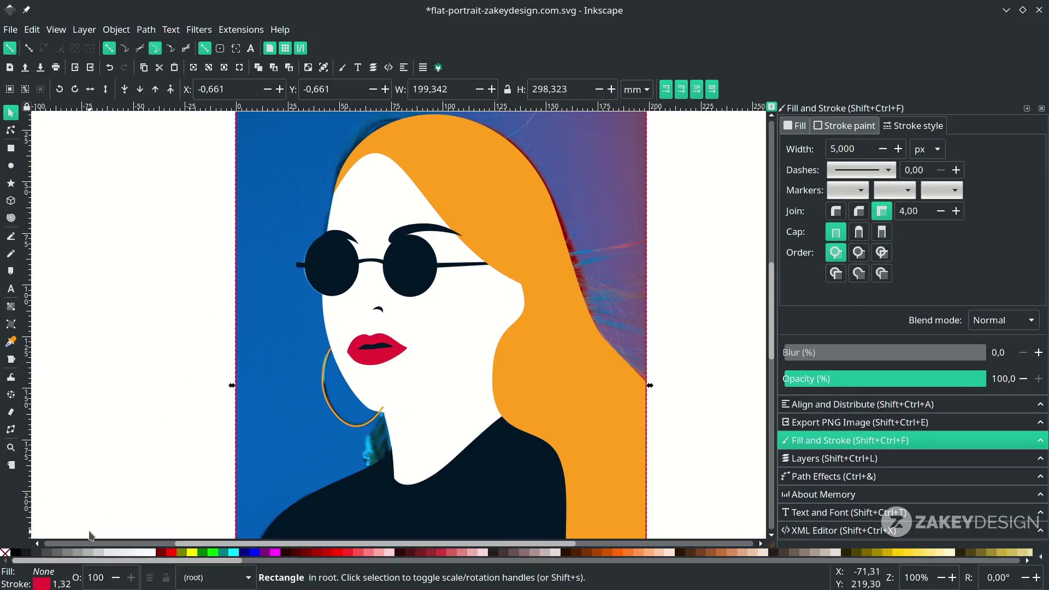
right_click(51, 578)
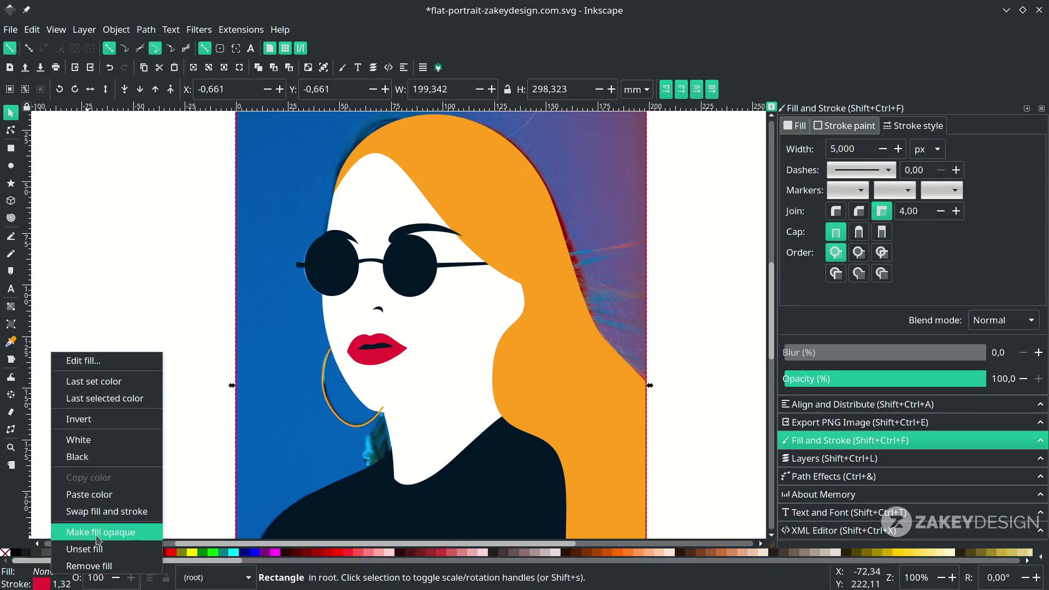
left_click(113, 513)
scroll(189, 380, "down", 2, "ctrl")
left_click(562, 351)
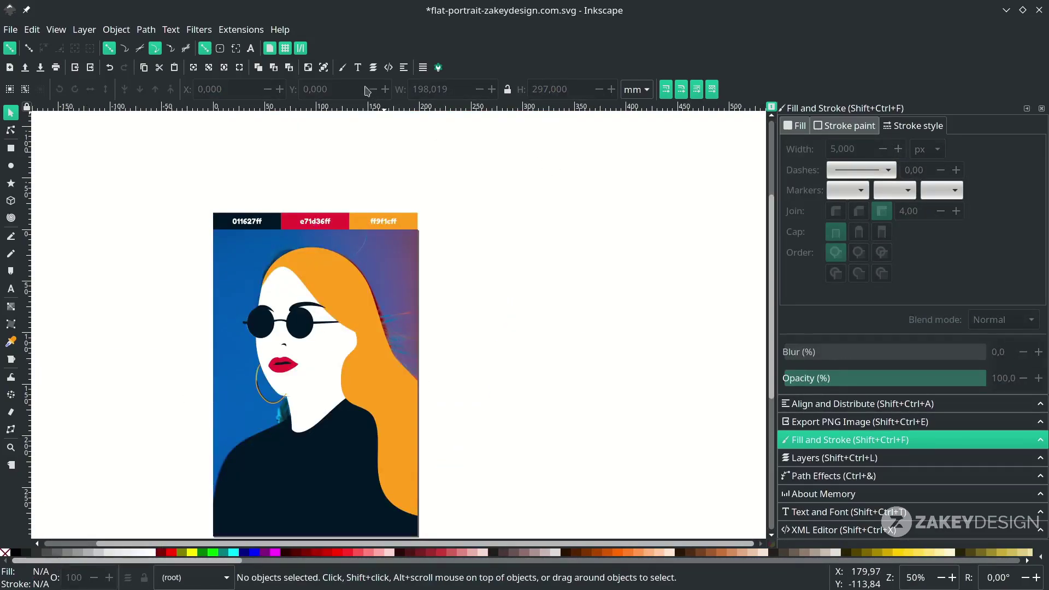
Step: Hide the Image layer and save the document
left_click(377, 70)
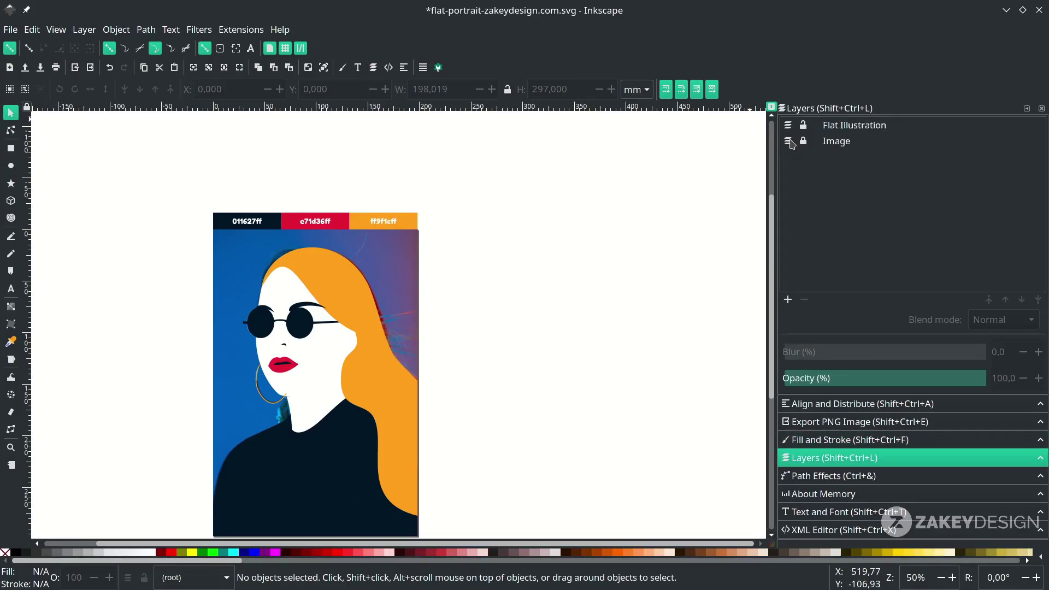
left_click(790, 144)
scroll(580, 361, "down", 1, "ctrl")
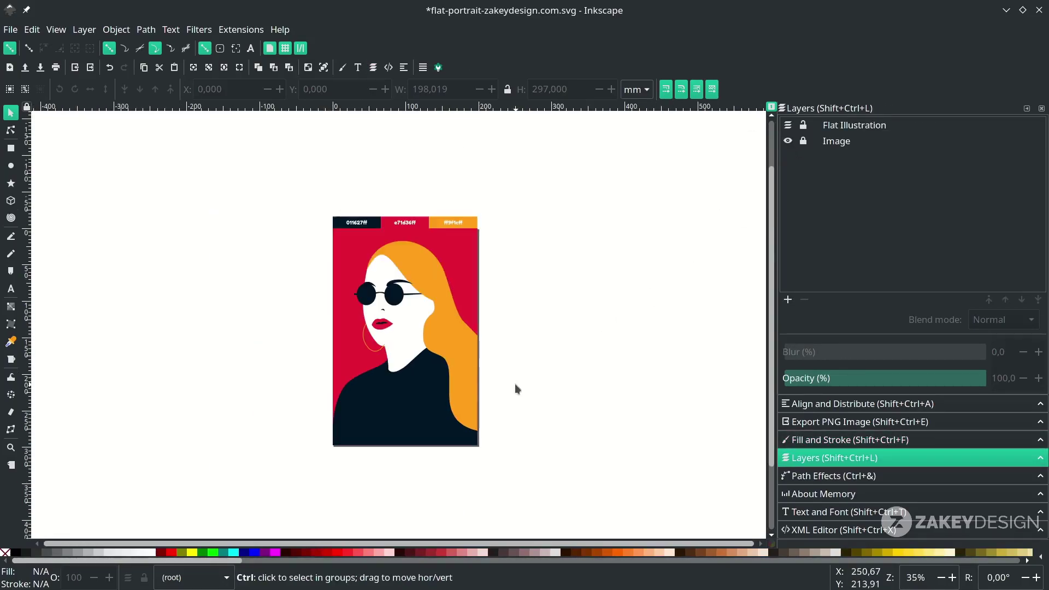
scroll(421, 396, "up", 3, "ctrl")
key("ctrl+s")
Step: Reshape the long eyebrow by pulling its tail node back to the hair's edge and adjusting its upper curve
scroll(421, 397, "up", 2)
scroll(673, 340, "down", 1)
scroll(370, 173, "up", 4, "ctrl")
double_click(552, 279)
left_click_drag(579, 290, 554, 289)
left_click_drag(504, 246, 485, 248)
Step: Raise the top node of the shorter eyebrow slightly above the lens
scroll(327, 267, "left", 2)
left_click(266, 274)
left_click_drag(266, 274, 269, 267)
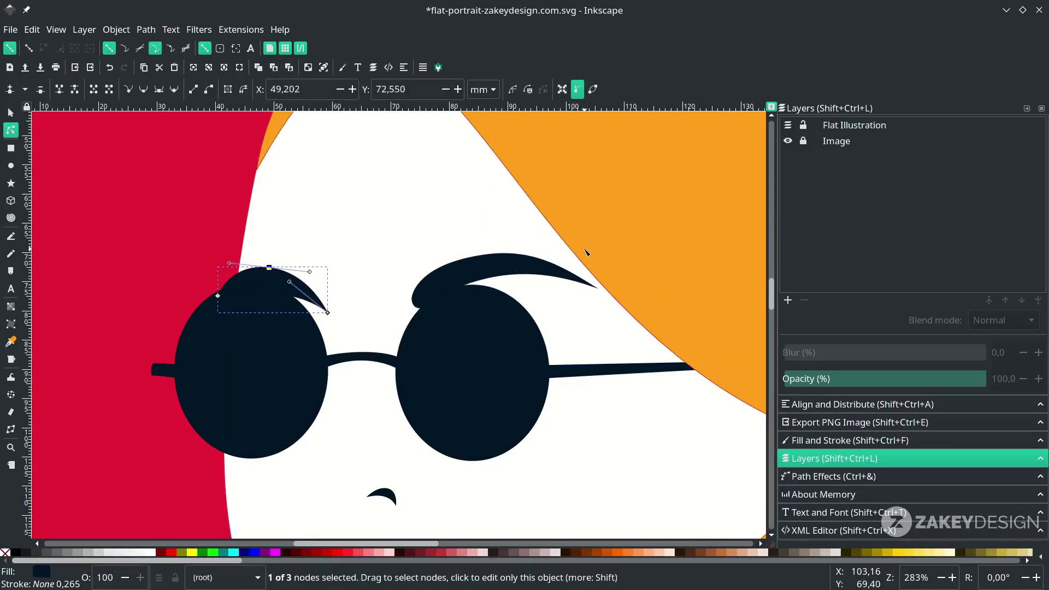
left_click(584, 250)
scroll(584, 251, "down", 2, "ctrl")
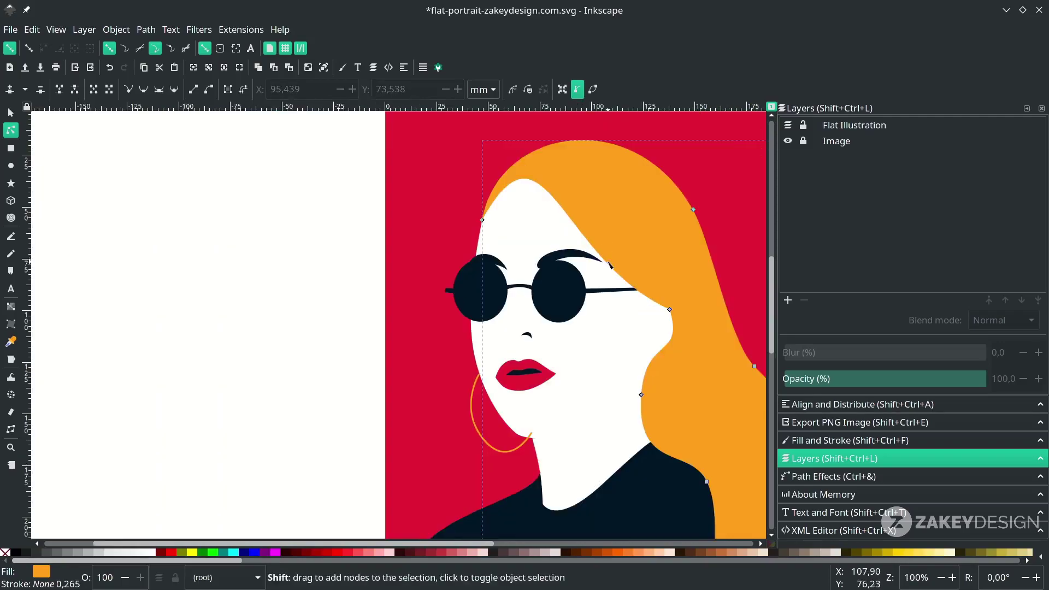
scroll(610, 266, "right", 1)
left_click(580, 291)
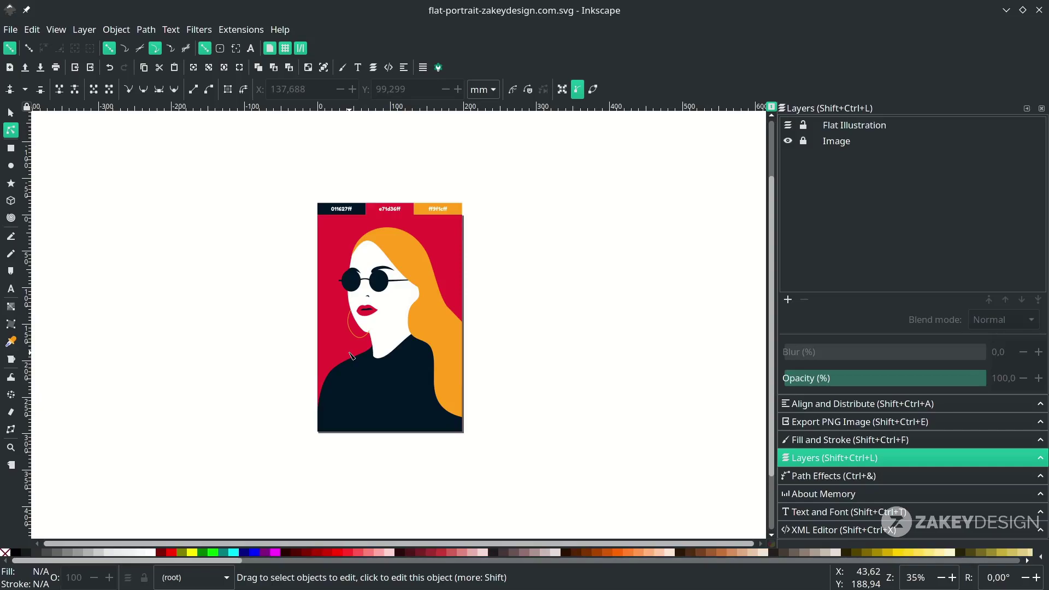
Step: Trace a closed Bezier shape for the neck shadow, starting at the chin and neck corner, following the jaw and looping over the shirt
scroll(351, 355, "up", 4)
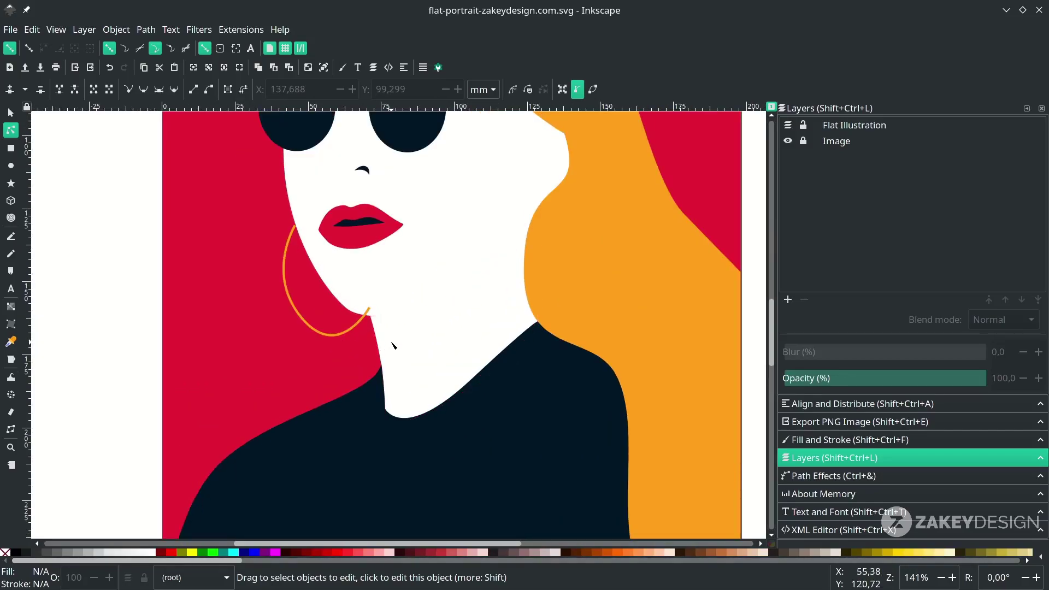
key("b")
scroll(392, 344, "up", 1)
key("s")
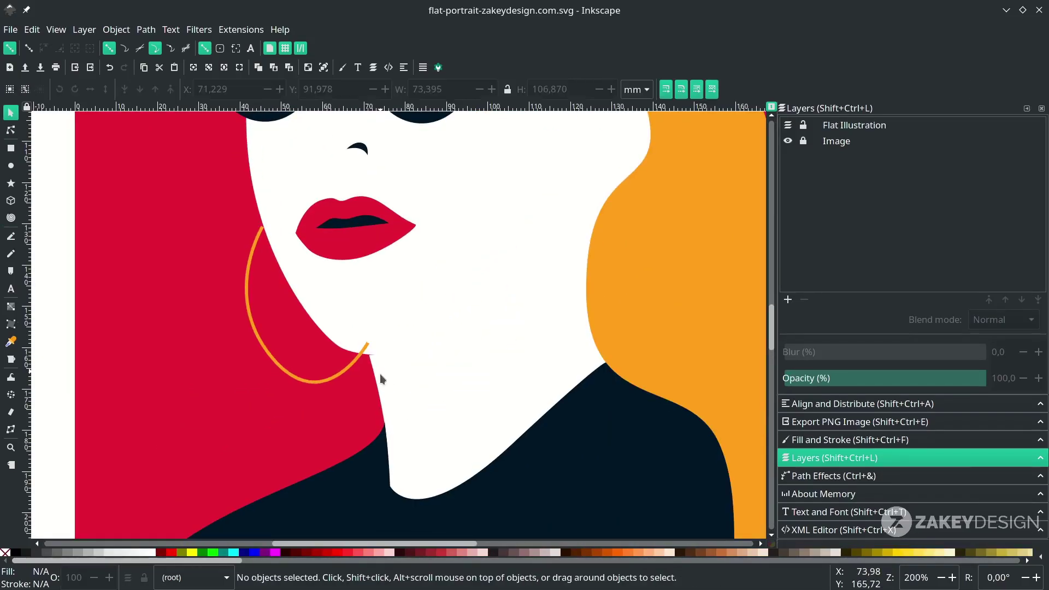
key("b")
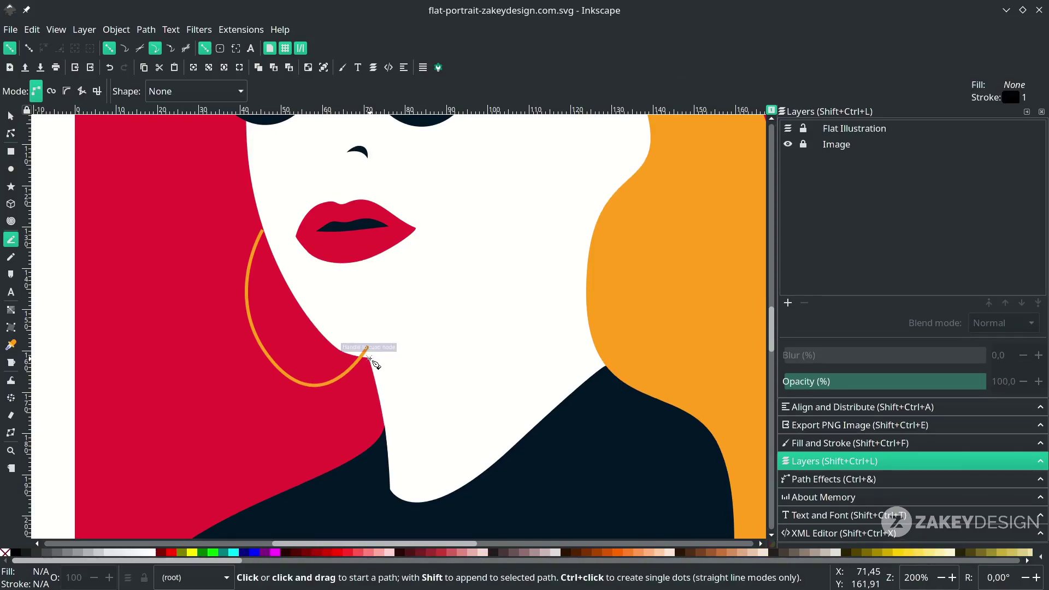
left_click(369, 358)
mouse_move(517, 266)
left_mouse_down()
mouse_move(549, 190)
mouse_move(522, 270)
left_mouse_up()
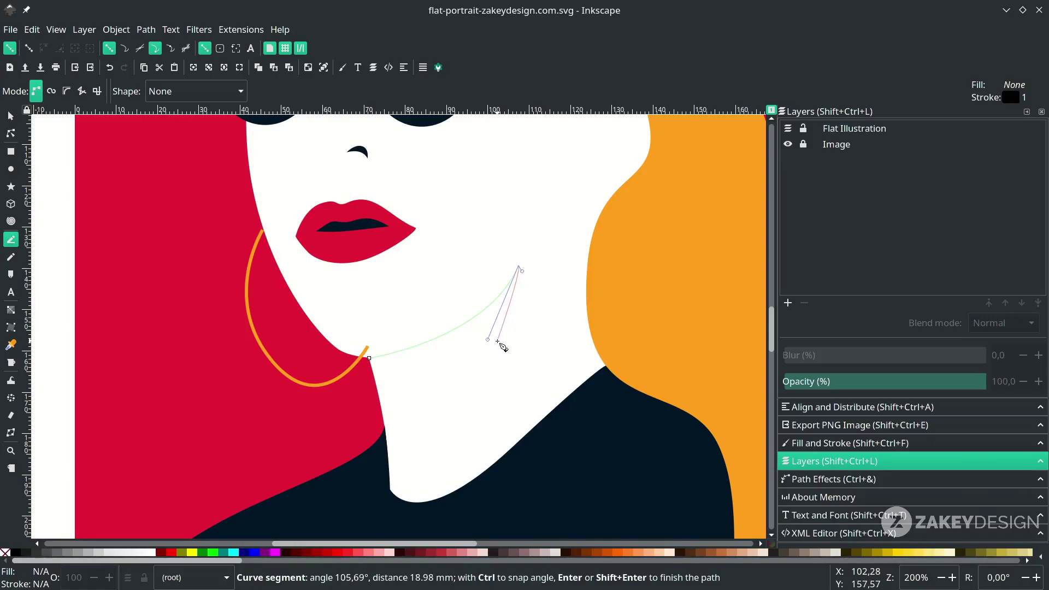
left_click_drag(475, 398, 437, 440)
key("BackSpace")
left_click_drag(575, 406, 554, 430)
scroll(555, 428, "down", 2)
left_click_drag(458, 510, 438, 508)
left_click(309, 491)
left_click_drag(283, 457, 276, 449)
left_click(273, 403)
left_click_drag(290, 358, 298, 350)
left_click(370, 314)
left_click(369, 315)
scroll(355, 343, "down", 1)
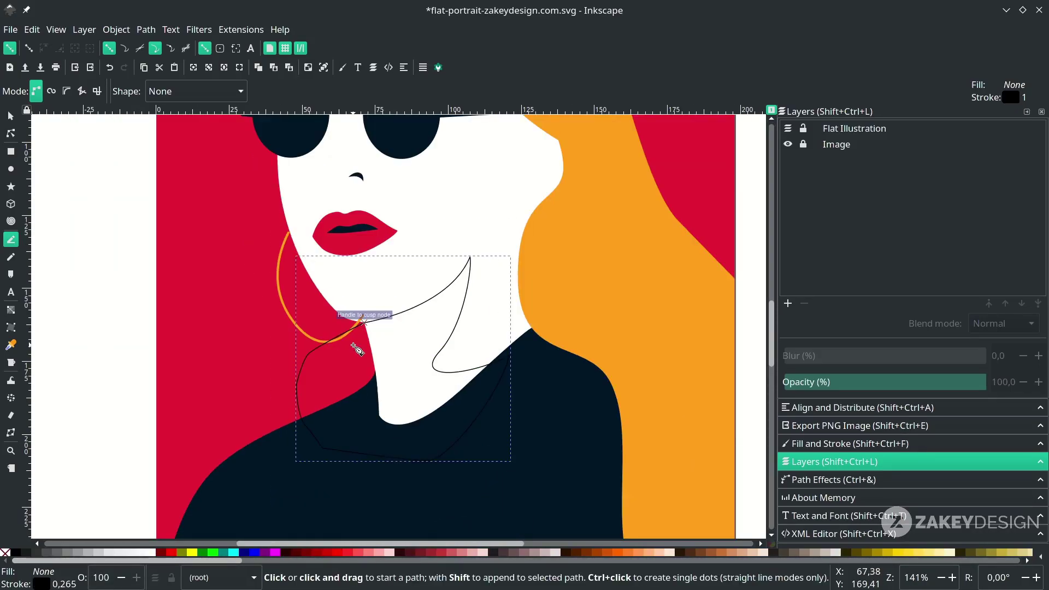
Step: Fill the neck shadow with the shirt's dark navy 011627 and remove its stroke
key("s")
key("d")
left_click(360, 426)
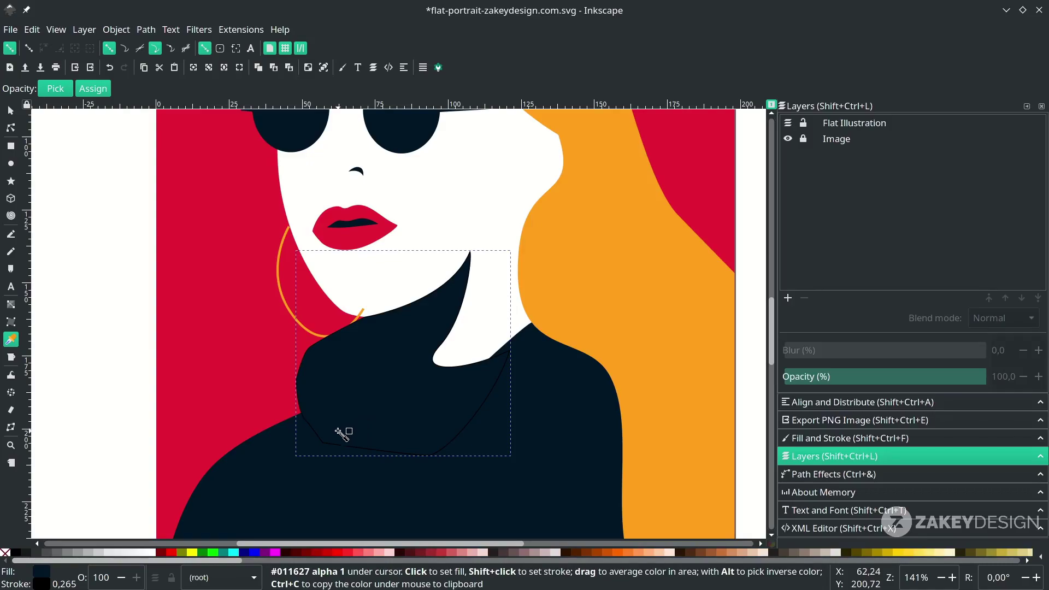
key("s")
right_click(42, 585)
left_click(57, 572)
Step: Raise a duplicate of the white neck shape to the top and intersect it with the dark shadow shape
scroll(454, 394, "up", 2)
left_click(457, 349)
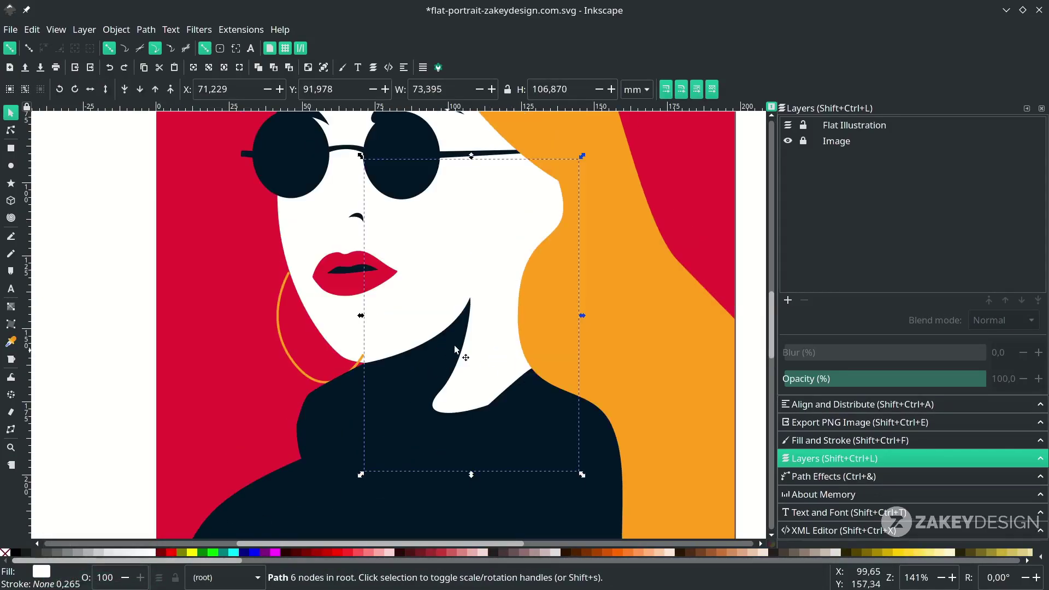
key("Home")
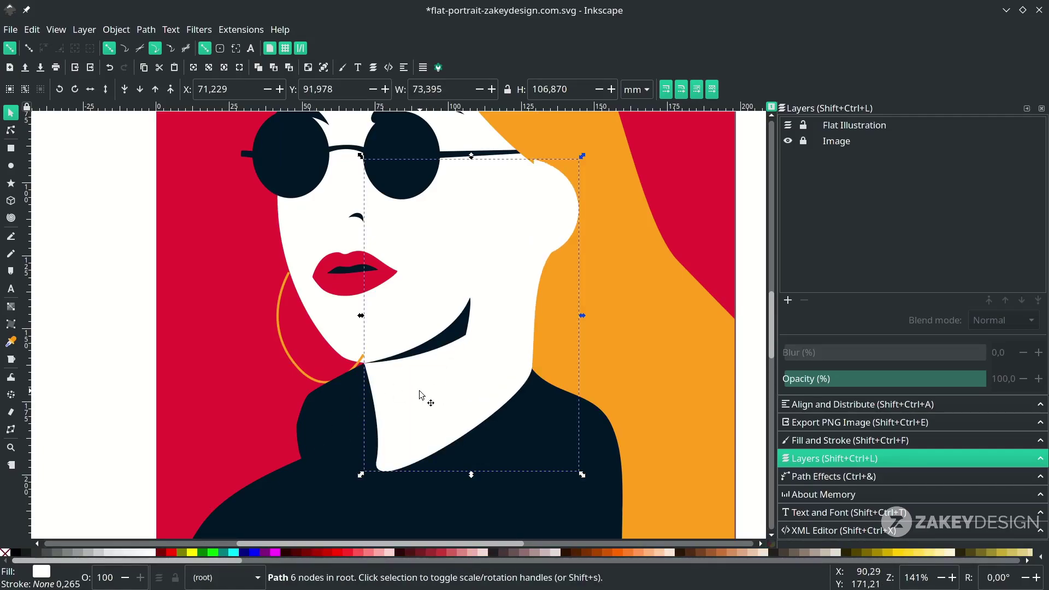
left_click(319, 411, "shift")
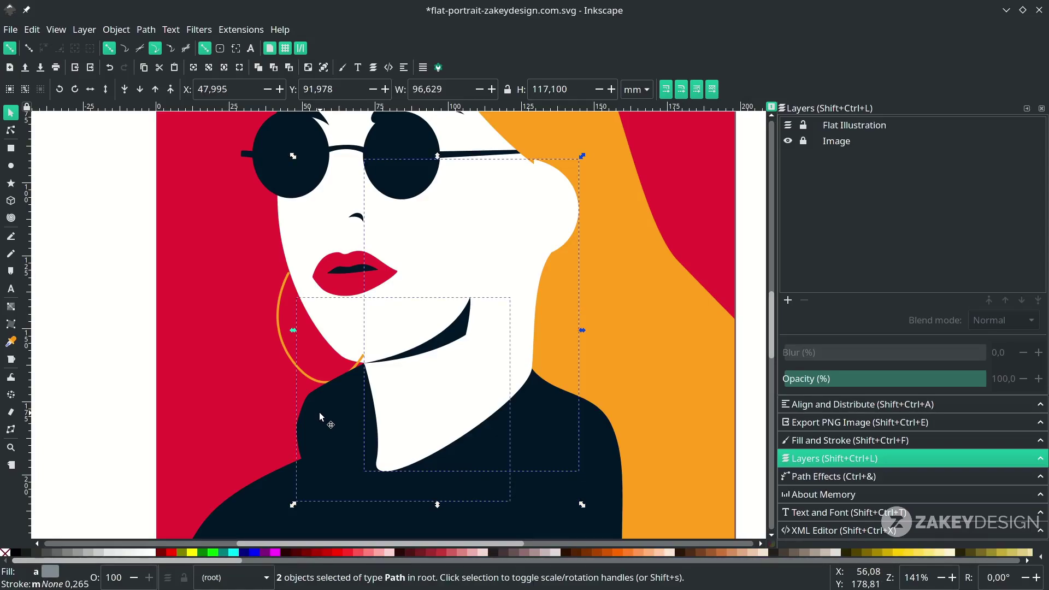
left_click(146, 30)
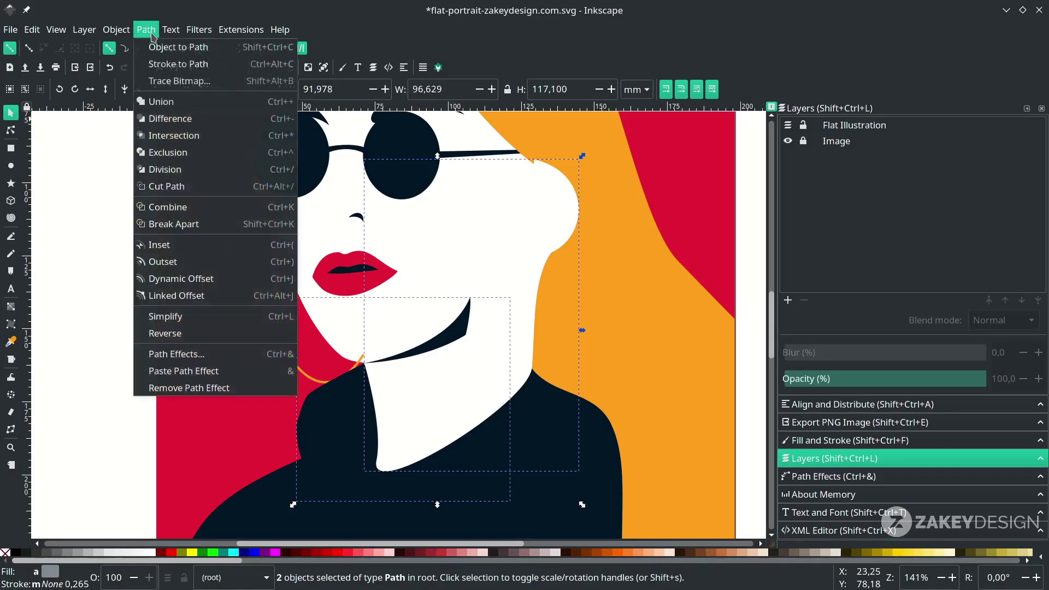
left_click(193, 140)
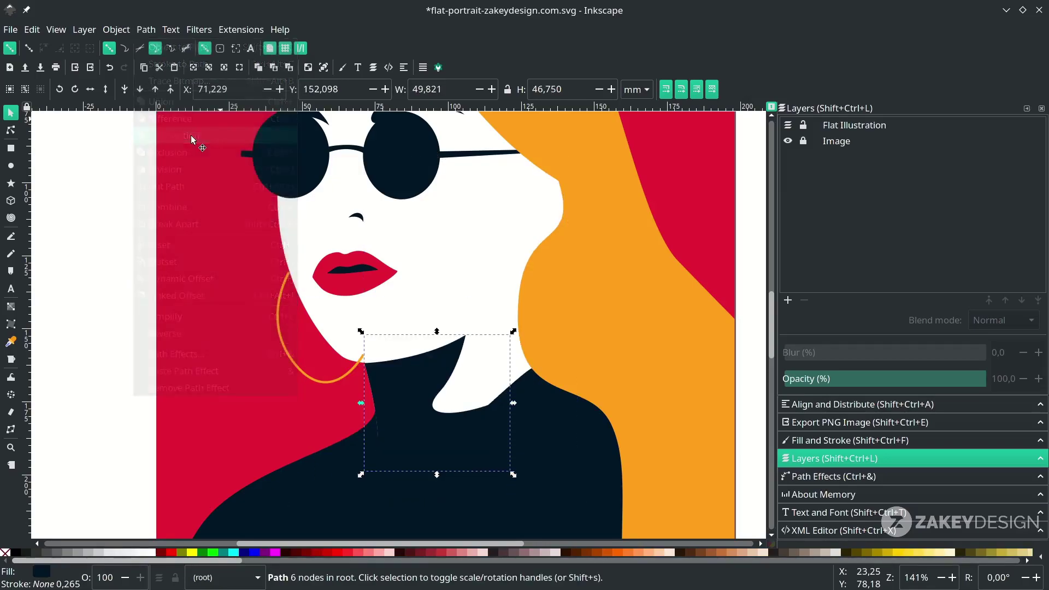
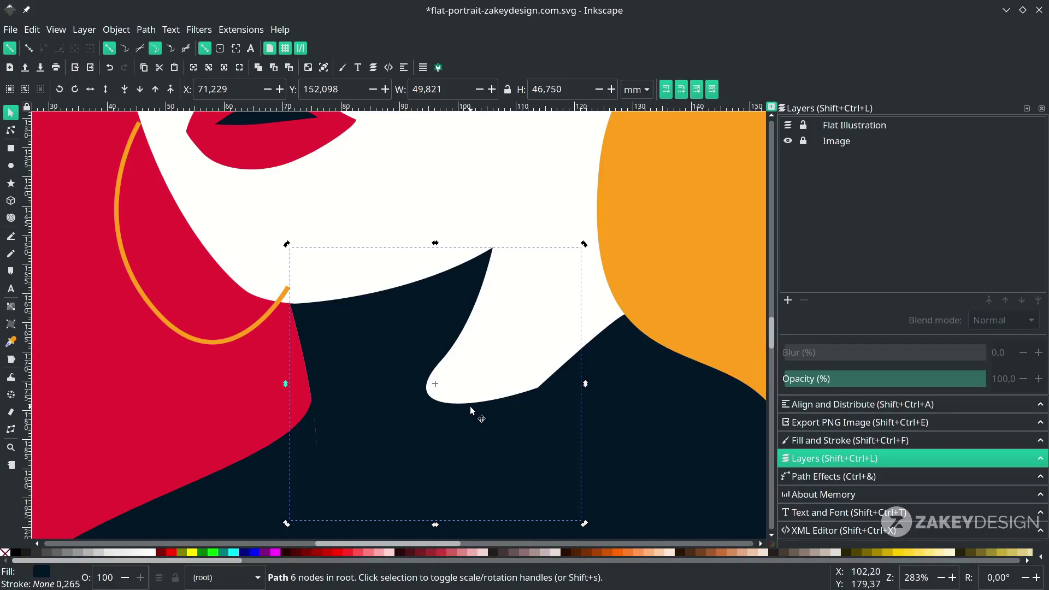
Step: Refine the neck shadow's nodes, extending its tip along the jaw toward the hair and smoothing the inner curve down to the collar
key("n")
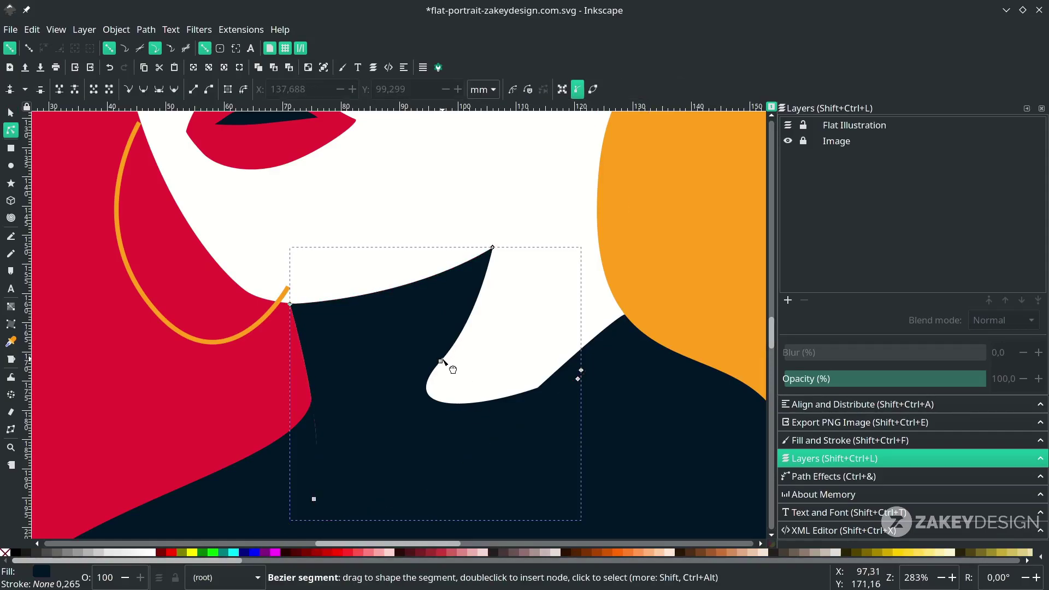
left_click(440, 362)
mouse_move(440, 362)
left_mouse_down()
mouse_move(450, 337)
mouse_move(434, 355)
left_mouse_up()
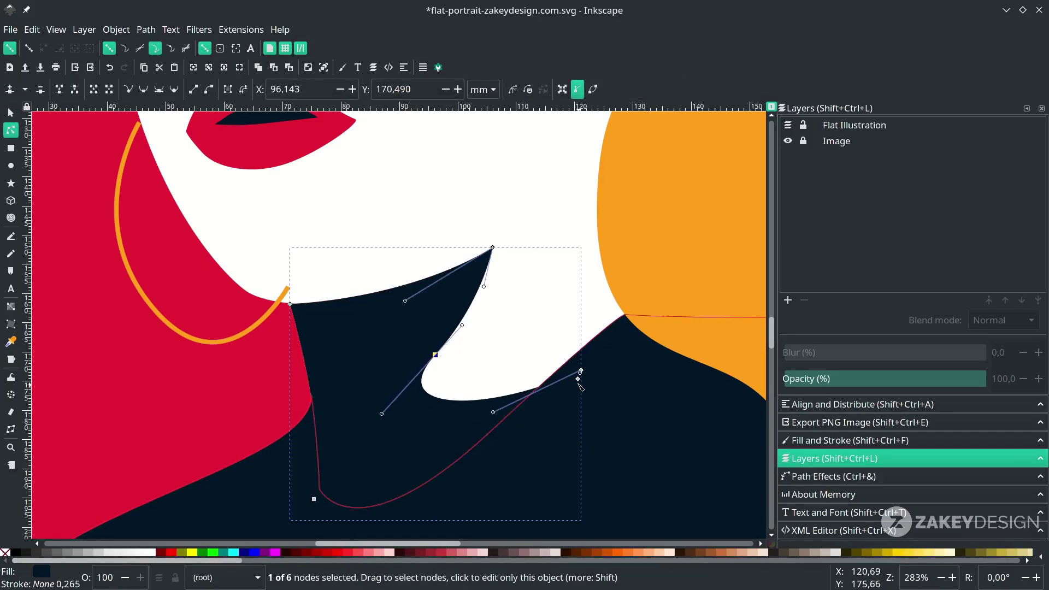
mouse_move(580, 372)
left_mouse_down()
mouse_move(585, 345)
mouse_move(573, 390)
mouse_move(585, 384)
left_mouse_up()
key("ctrl+a")
key("ctrl+z")
key("ctrl+z")
scroll(579, 339, "down", 2)
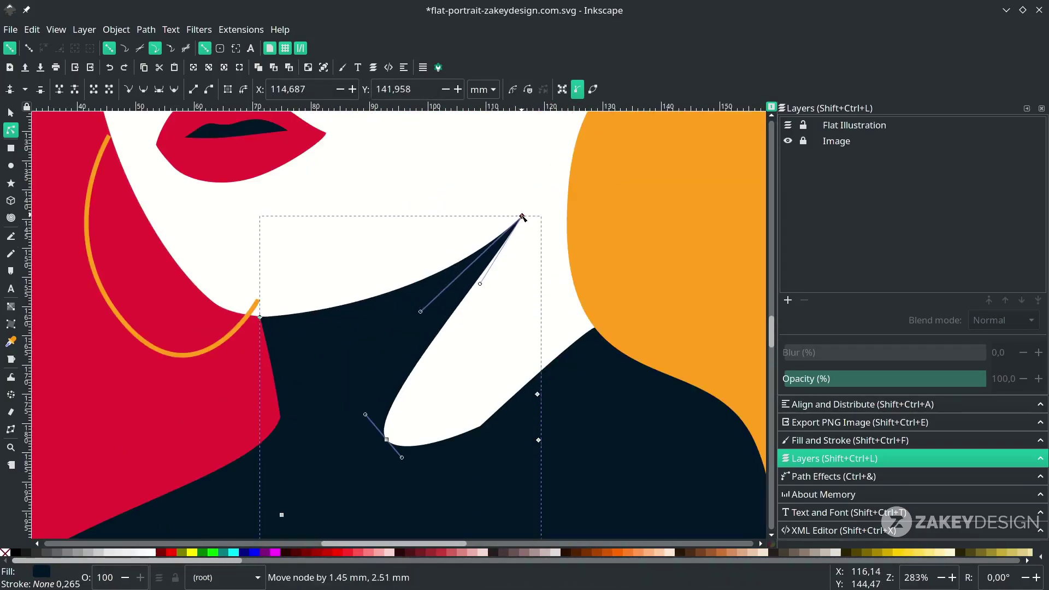
left_click_drag(421, 306, 412, 316)
left_click_drag(410, 377, 428, 403)
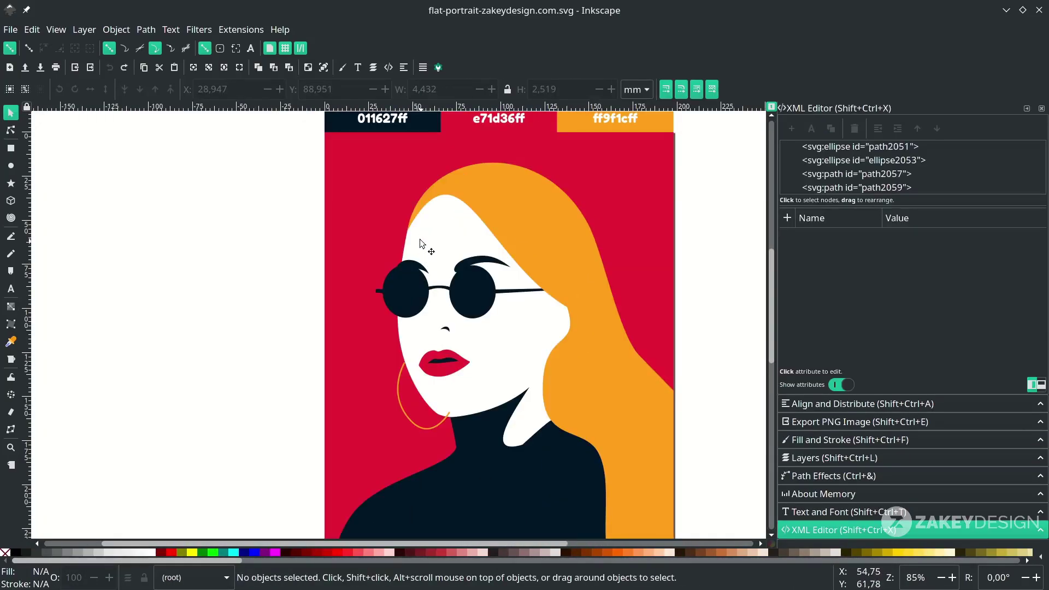
Step: Start a Bezier path at the inner end of the left eyebrow, turning snapping off and removing the misplaced second node
scroll(410, 237, "up", 1)
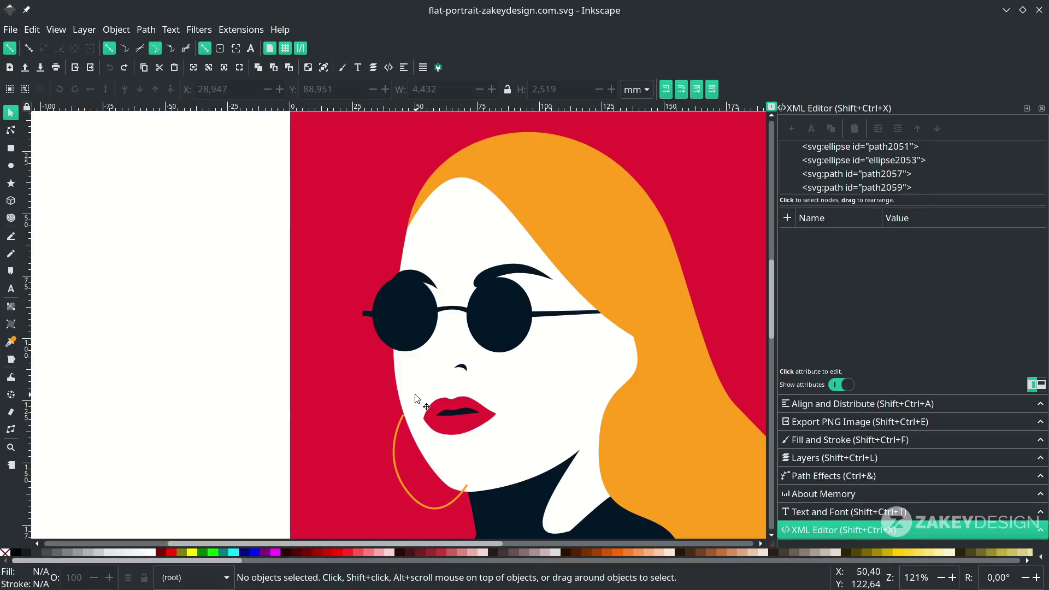
key("b")
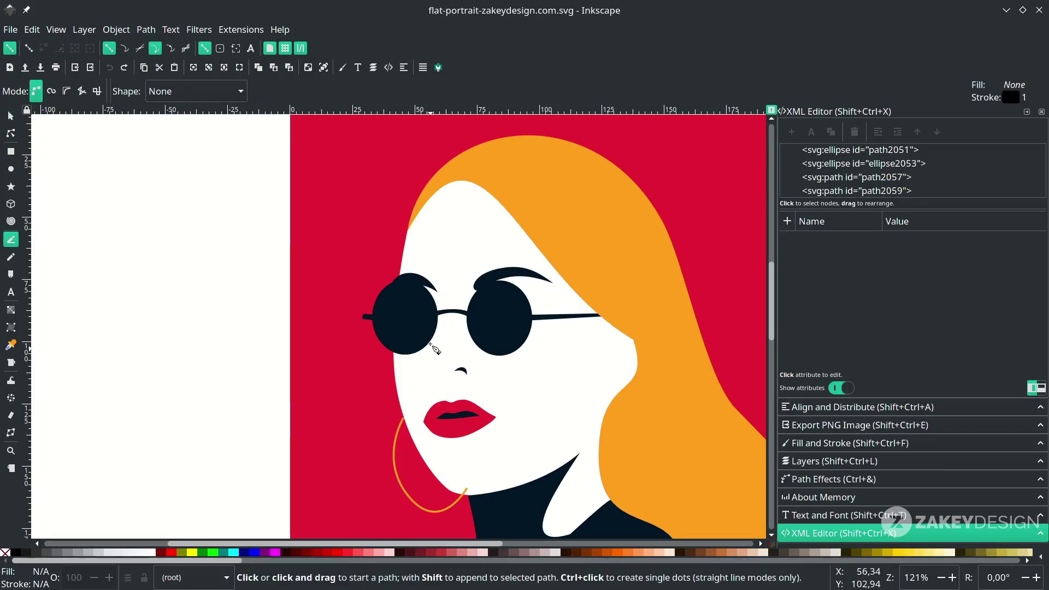
scroll(440, 350, "up", 1)
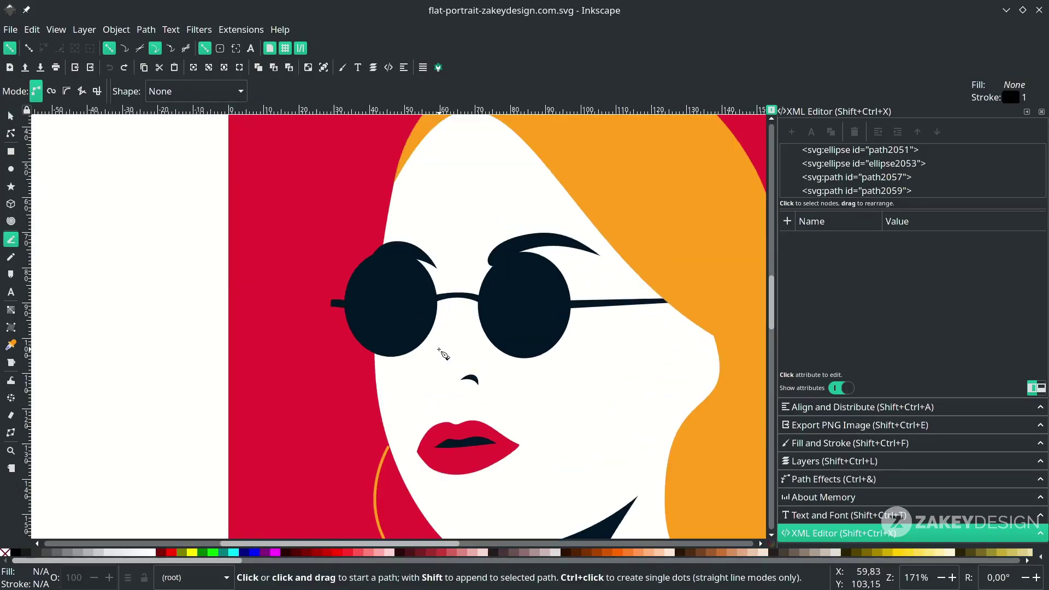
left_click(427, 259)
left_click_drag(456, 312, 460, 379)
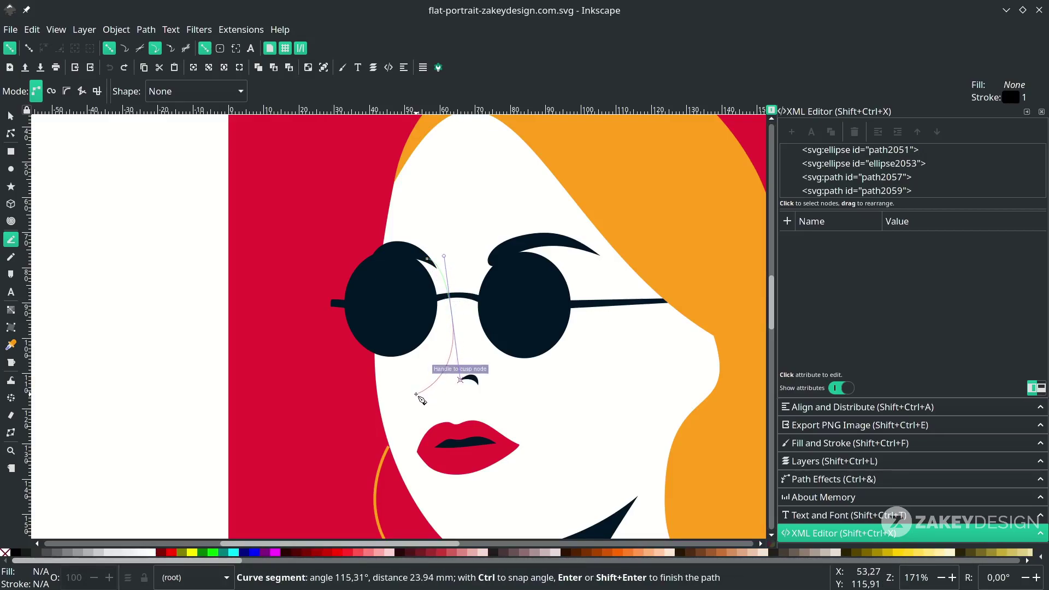
left_click(11, 51)
key("BackSpace")
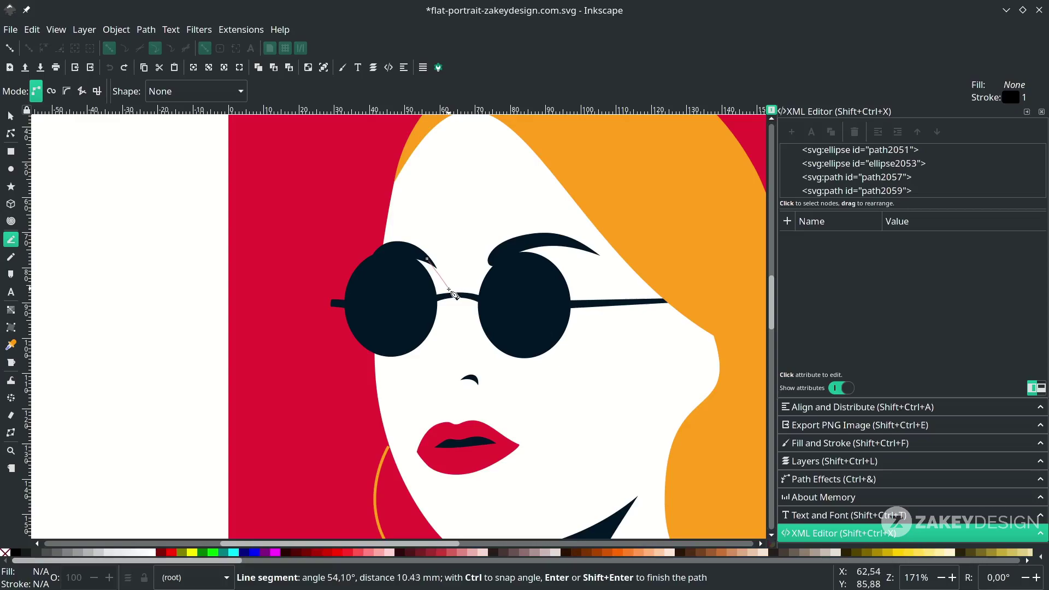
Step: Trace the face profile down past the nose, lips and chin, then loop outside the face over the background and close the shape
left_click_drag(452, 298, 457, 327)
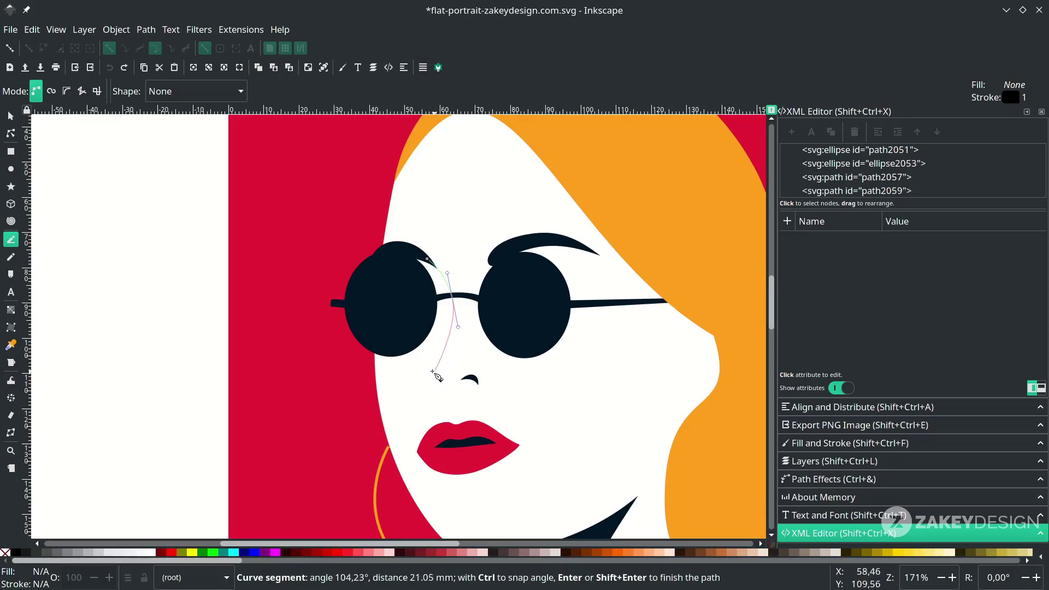
left_click_drag(430, 372, 388, 468)
scroll(456, 393, "down", 4)
left_click(357, 381)
left_click(319, 284)
left_click(318, 224)
scroll(323, 193, "up", 2)
left_click(331, 235)
left_click(343, 177)
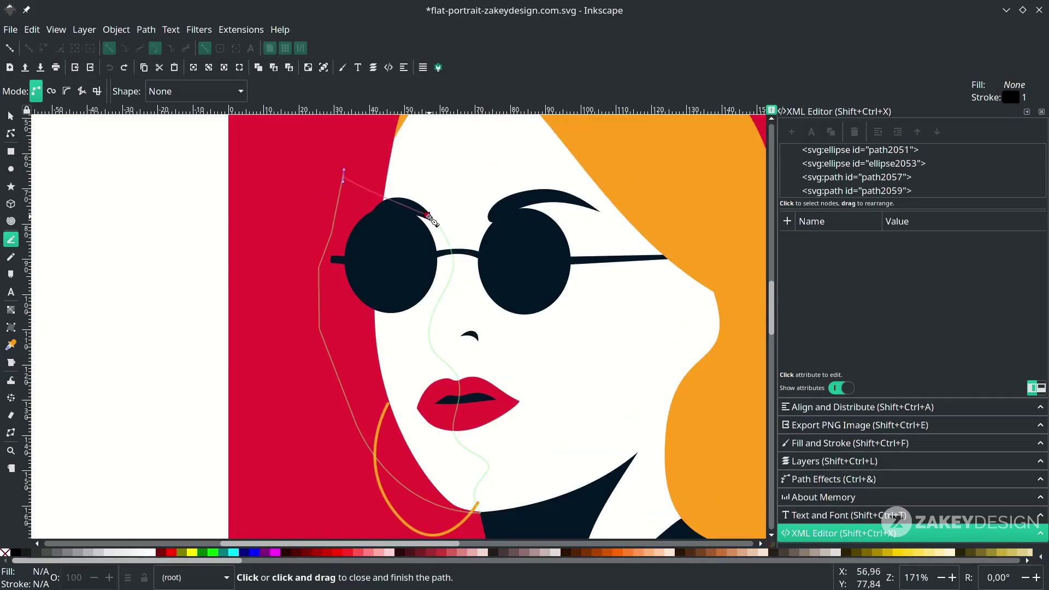
left_click(426, 215)
Step: Fill the profile shape with the background red e71d36 and remove its stroke
scroll(281, 266, "down", 1)
key("d")
left_click(283, 213)
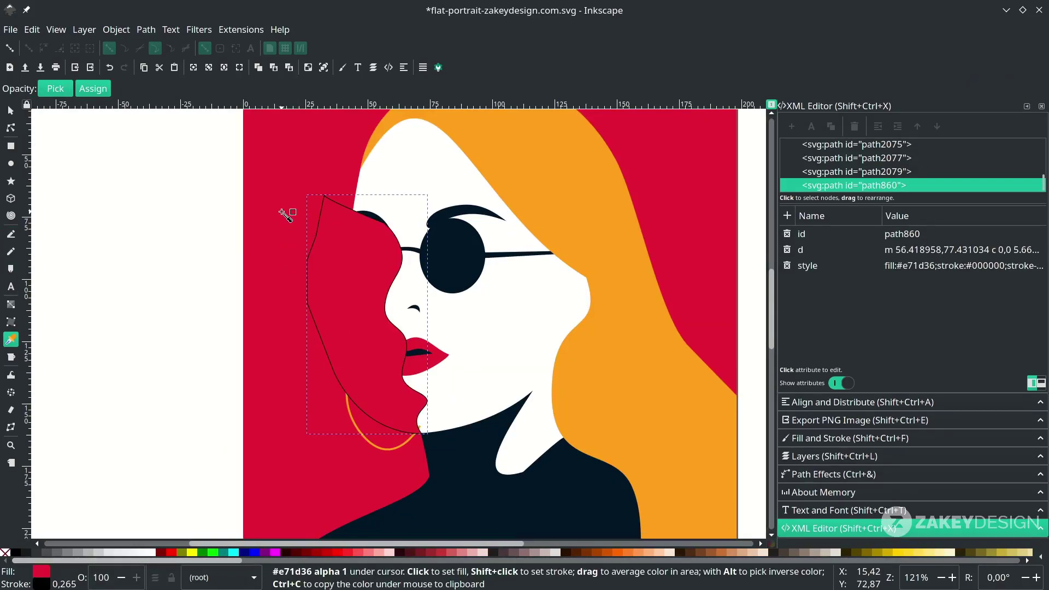
right_click(41, 584)
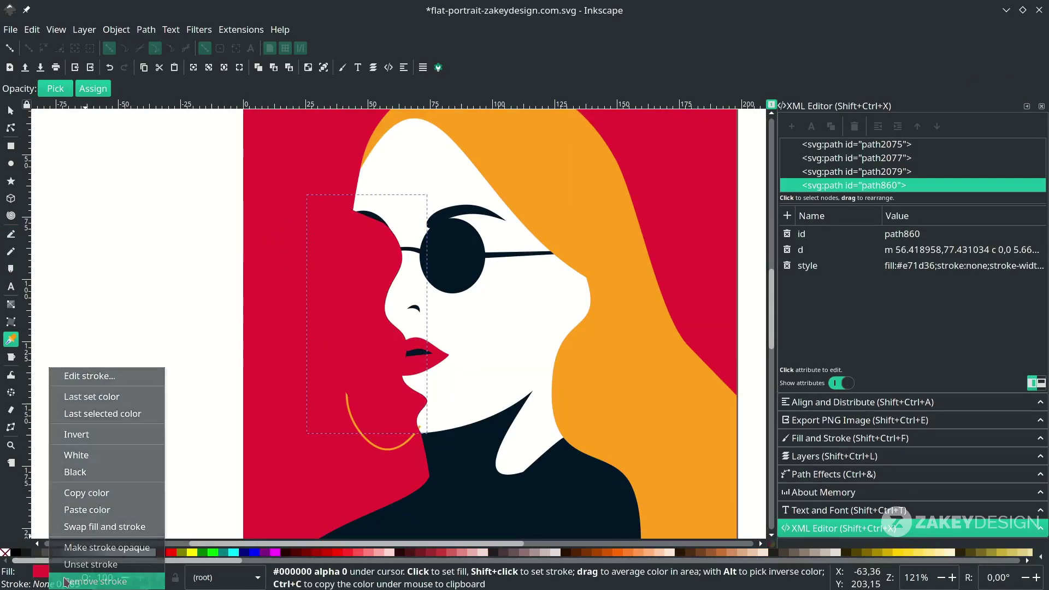
left_click(76, 580)
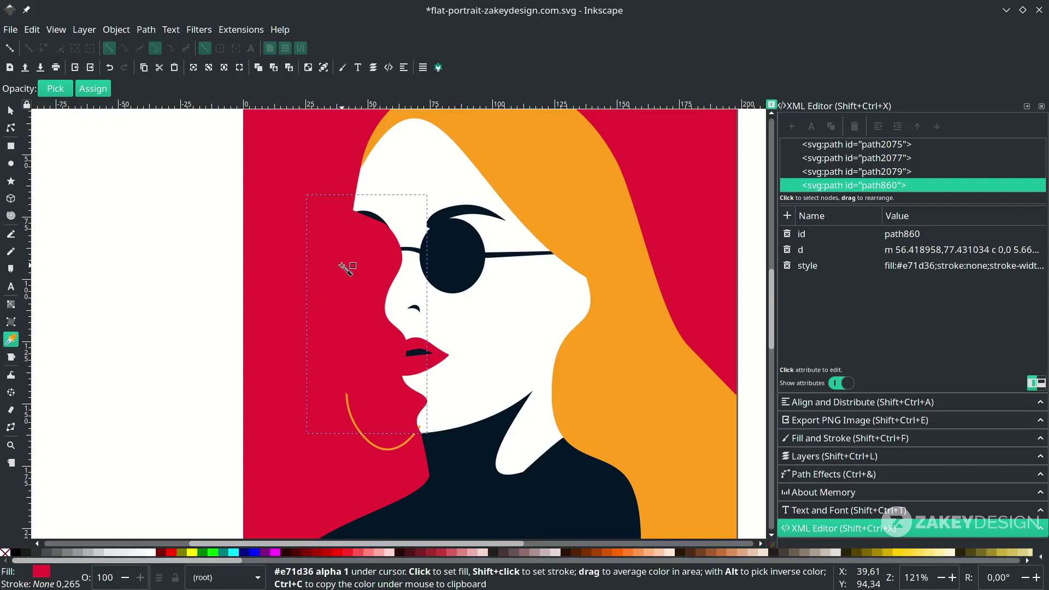
Step: Restack the red profile shape directly above the white face, behind the glasses, eyebrow, mouth line and earring
key("s")
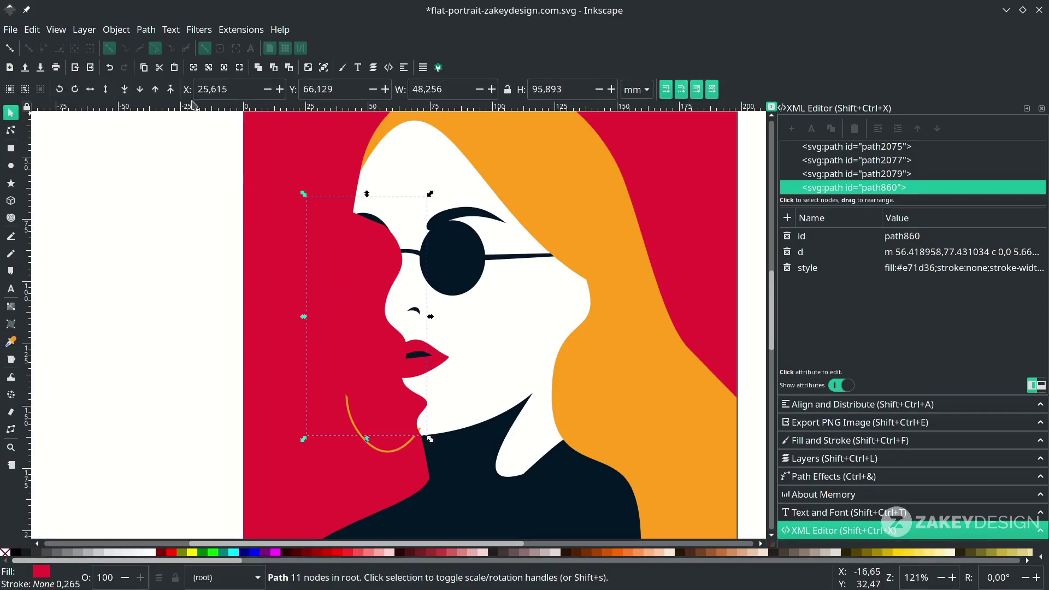
left_click(140, 89)
left_click(140, 90)
left_click(140, 89)
left_click(140, 90)
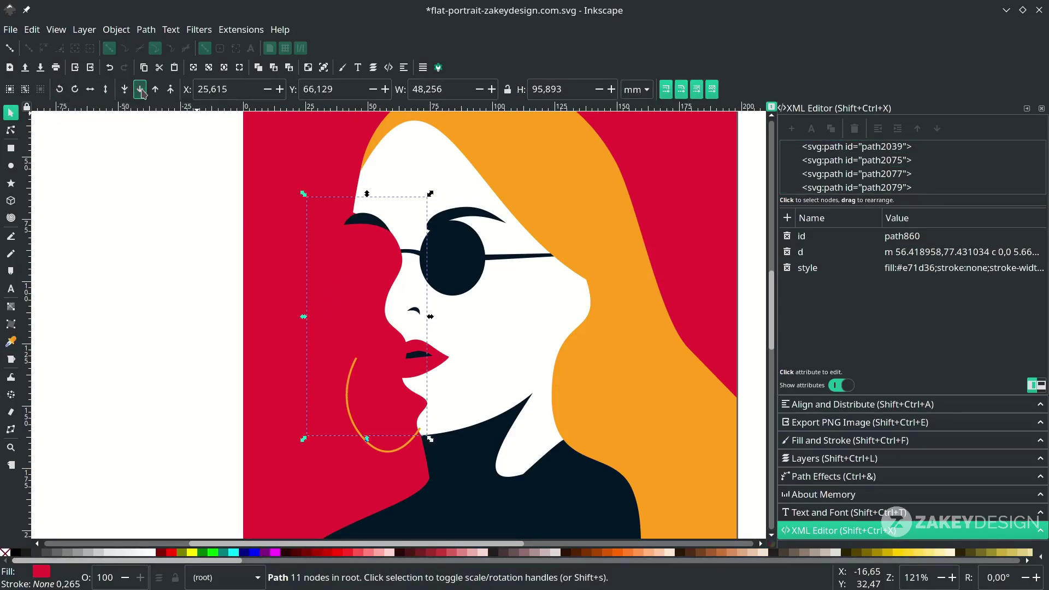
left_click(125, 90)
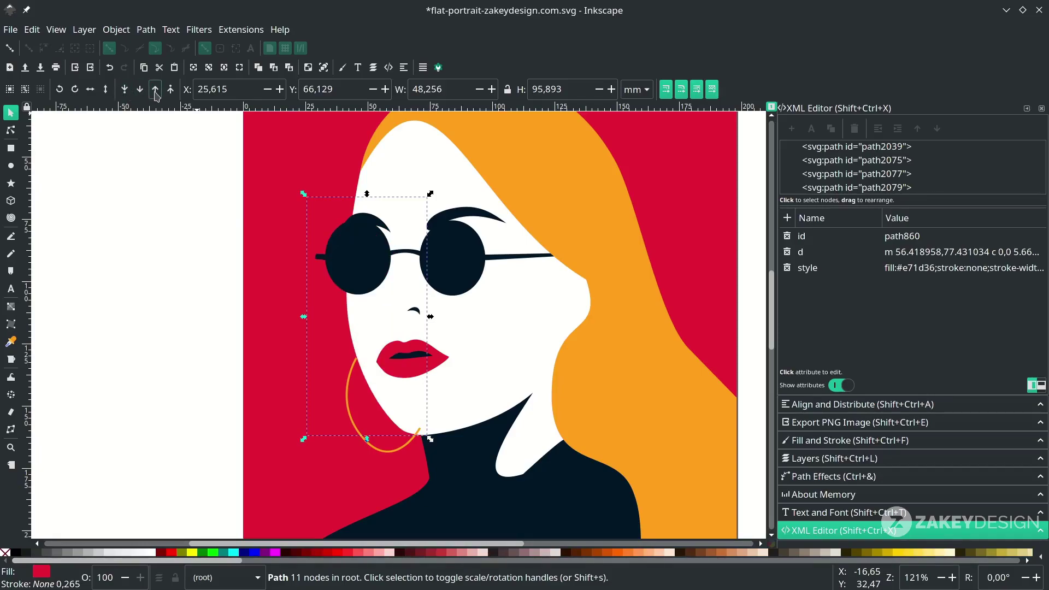
left_click(156, 90)
key("Escape")
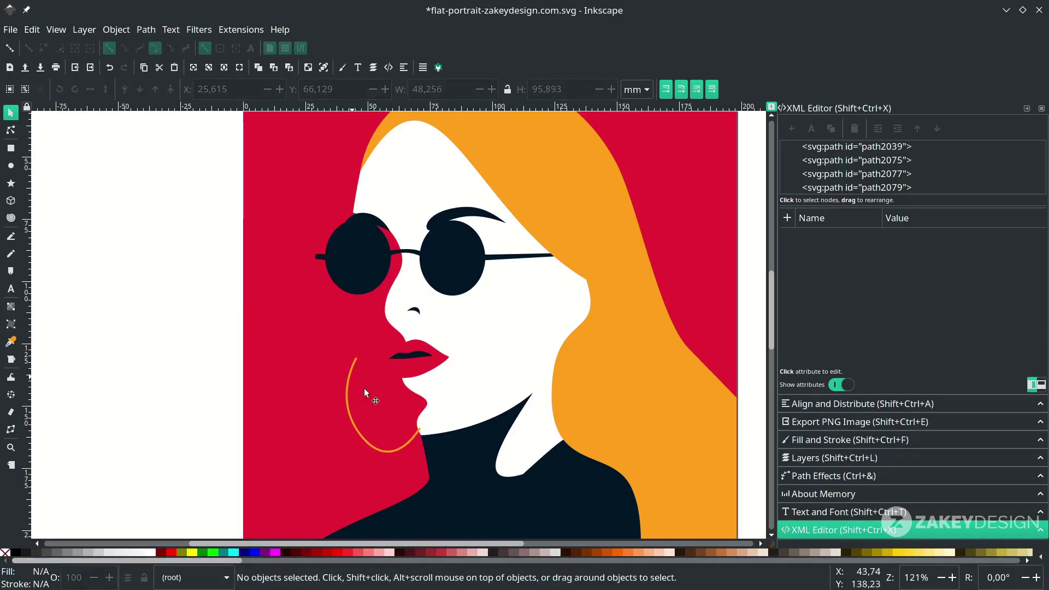
Step: Inspect the red profile shape against the lips, earring and the rest of the portrait
scroll(370, 402, "down", 2)
scroll(399, 365, "down", 1)
left_click(395, 362)
scroll(394, 362, "down", 4)
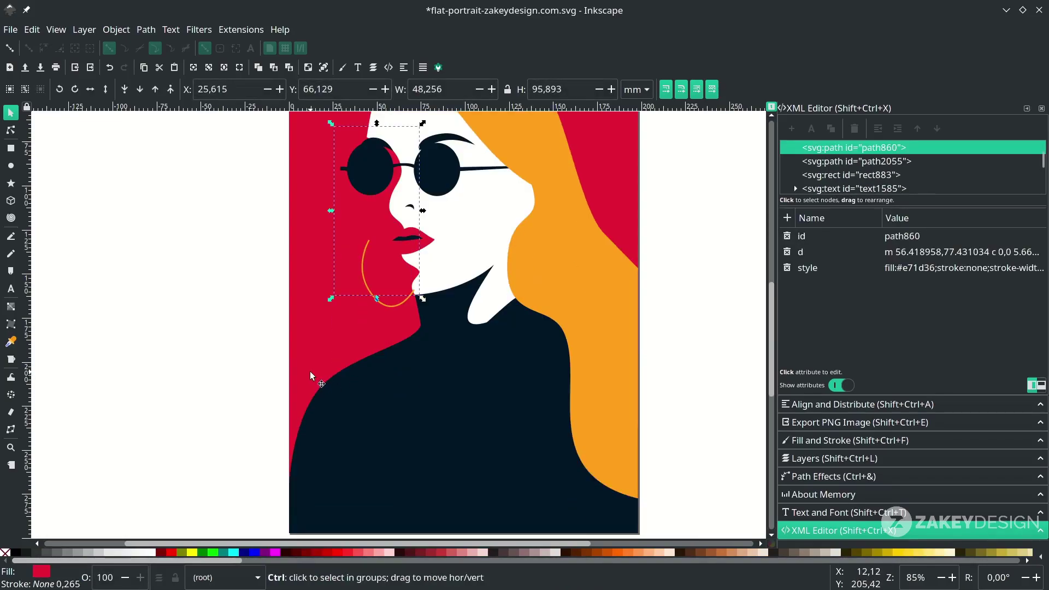
scroll(311, 375, "down", 2)
key("Escape")
scroll(385, 291, "up", 2)
scroll(326, 367, "left", 4)
scroll(383, 315, "up", 1)
scroll(382, 319, "up", 1)
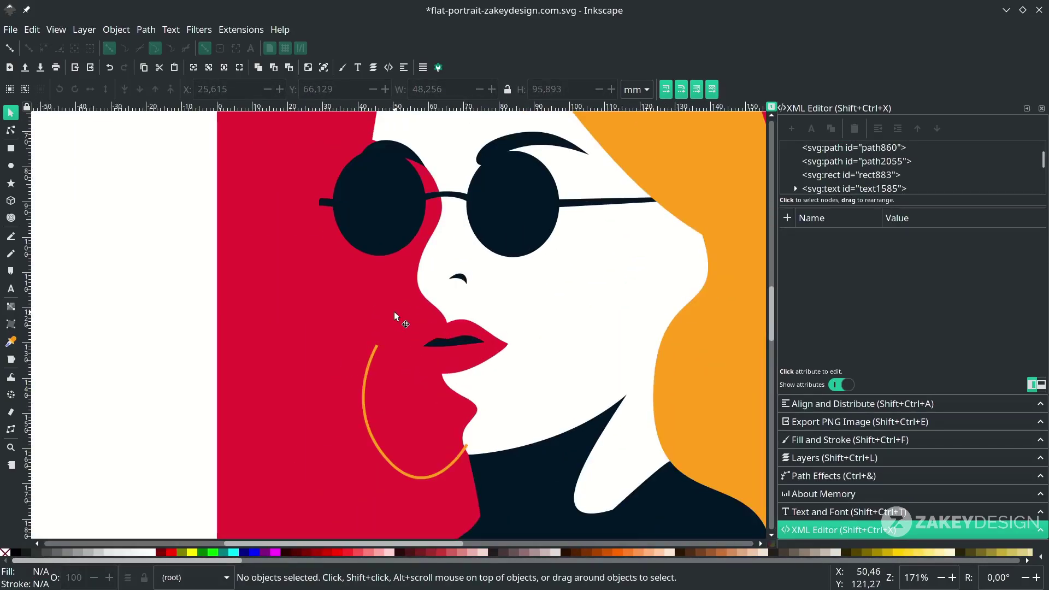
Step: Refine the red profile shape's curve at the nose bridge, nose tip and just above the upper lip
left_click(401, 327)
scroll(405, 346, "up", 1)
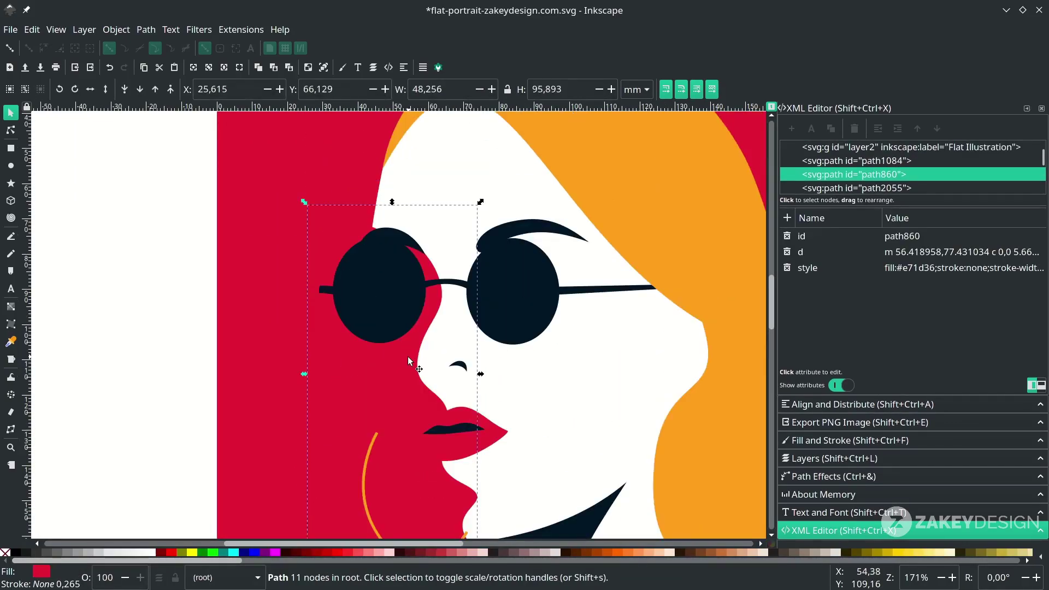
key("n")
left_click(441, 286)
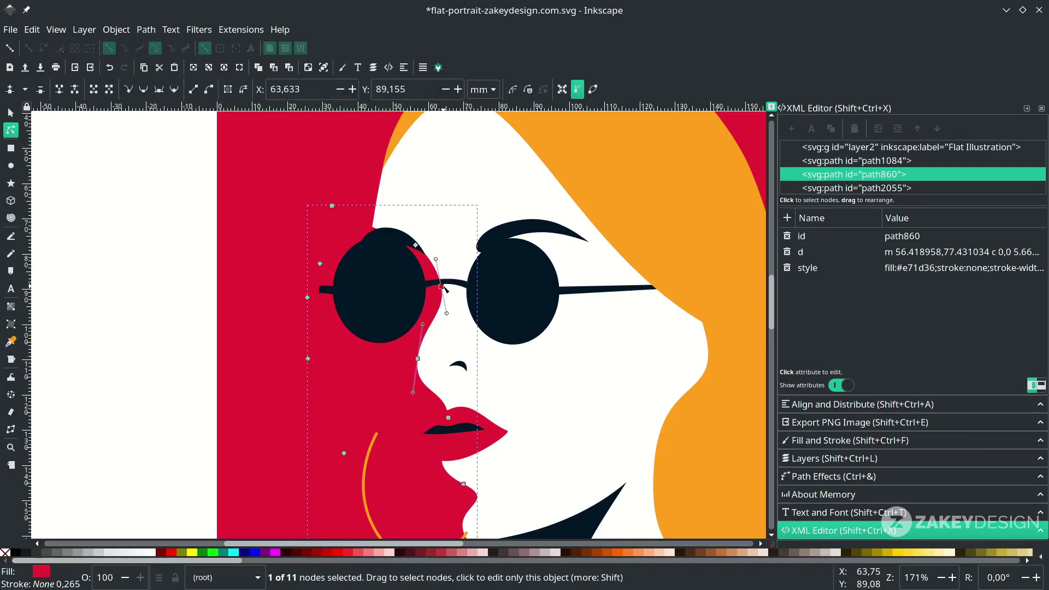
left_click_drag(442, 288, 439, 281)
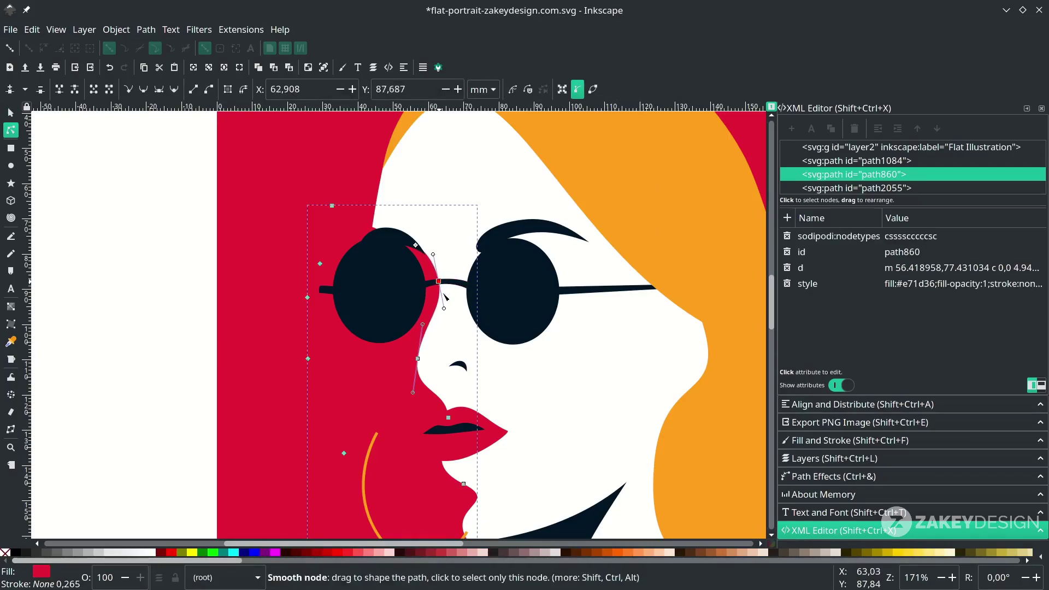
left_click_drag(417, 358, 419, 356)
left_click_drag(447, 389, 450, 378)
Step: Reshape the lower part of the red profile curve around the lower lip, chin and jaw corner
scroll(451, 382, "down", 2)
left_click_drag(463, 440, 462, 416)
scroll(462, 416, "down", 2)
left_click_drag(469, 455, 464, 456)
left_click_drag(461, 372, 454, 369)
scroll(453, 363, "up", 2)
scroll(454, 363, "down", 2)
Step: Adjust the hoop earring's end nodes near the chin and the cheek edge
scroll(453, 453, "up", 5)
left_click(497, 298)
left_click_drag(502, 293, 486, 323)
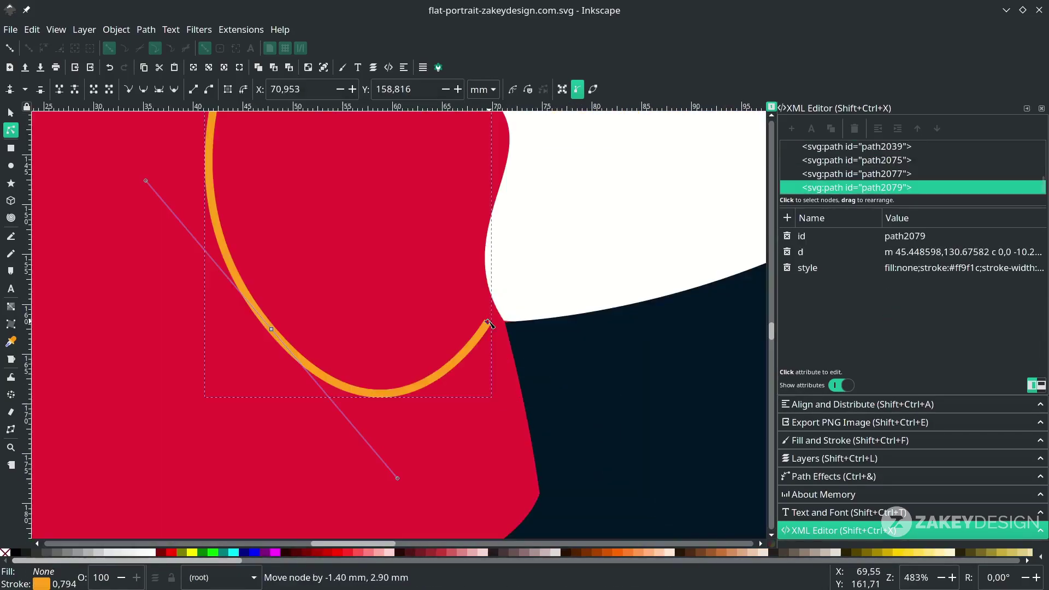
scroll(383, 306, "down", 2)
key("ctrl+z")
left_click(405, 321)
scroll(405, 339, "up", 4)
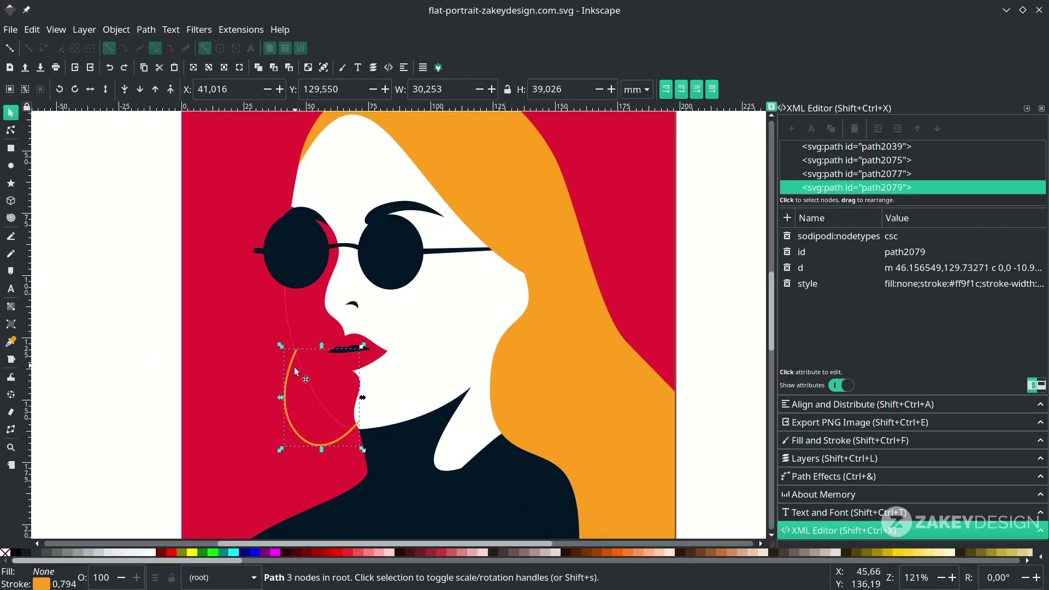
Step: Convert the earring's stroke to a path and save the file
left_click(146, 30)
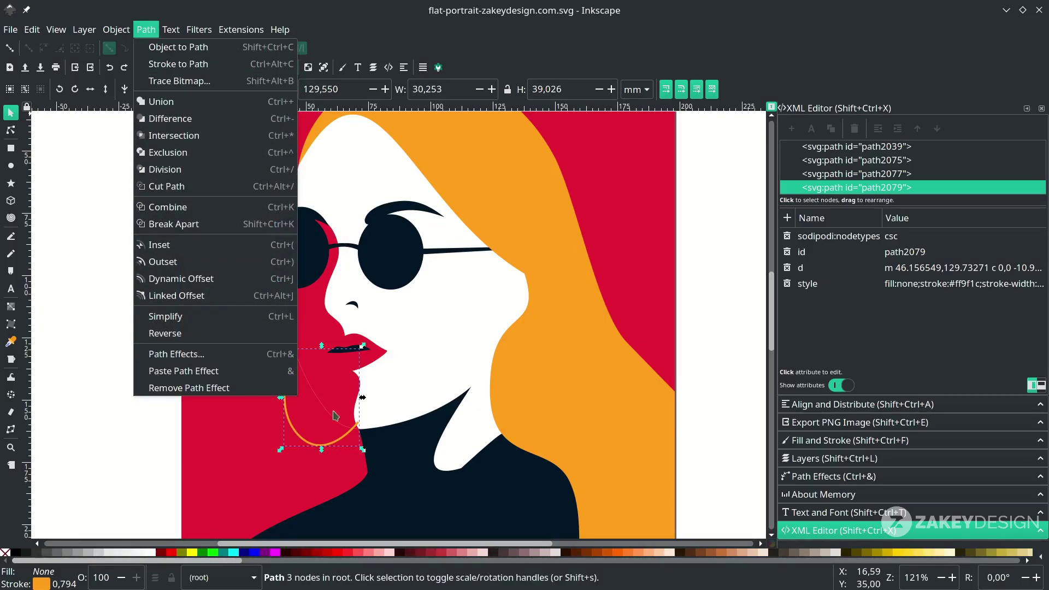
left_click(229, 66)
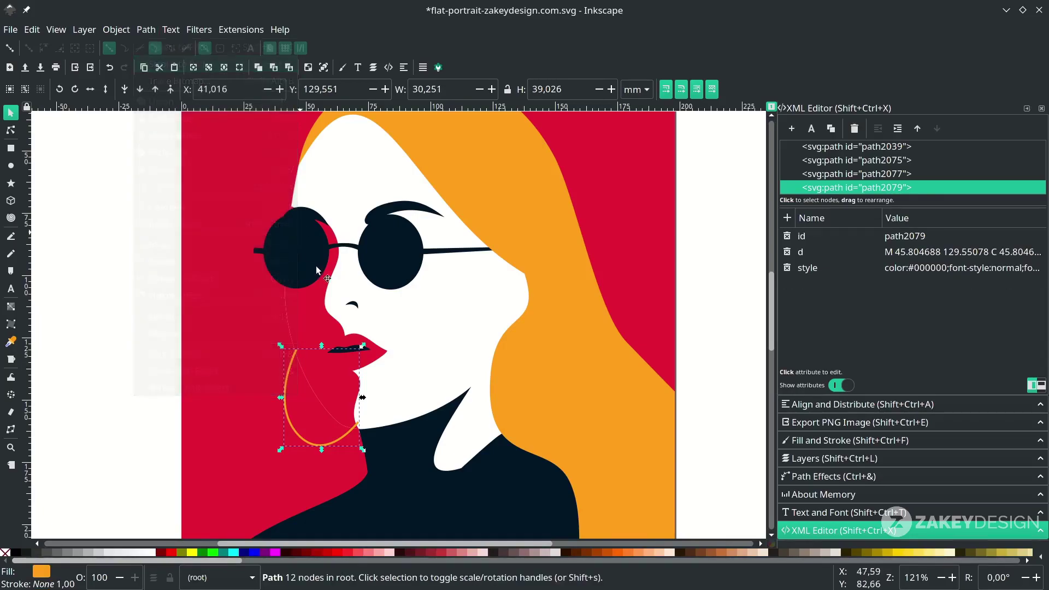
key("ctrl+s")
Step: Raise a duplicate of the white face shape to the top and subtract it from the earring with Difference
left_click(436, 355, "ctrl")
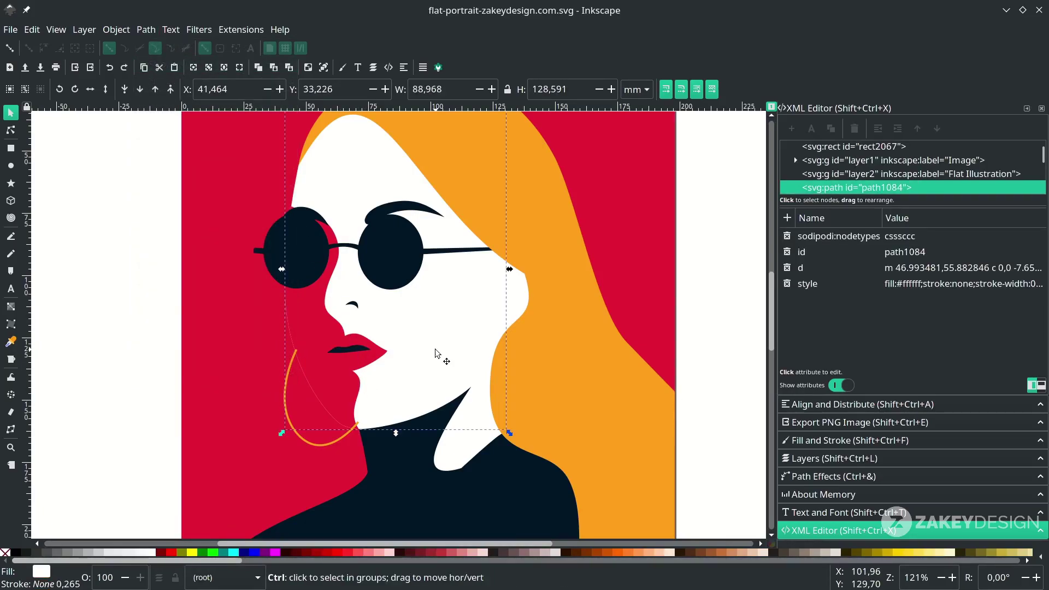
key("ctrl+d")
key("Home")
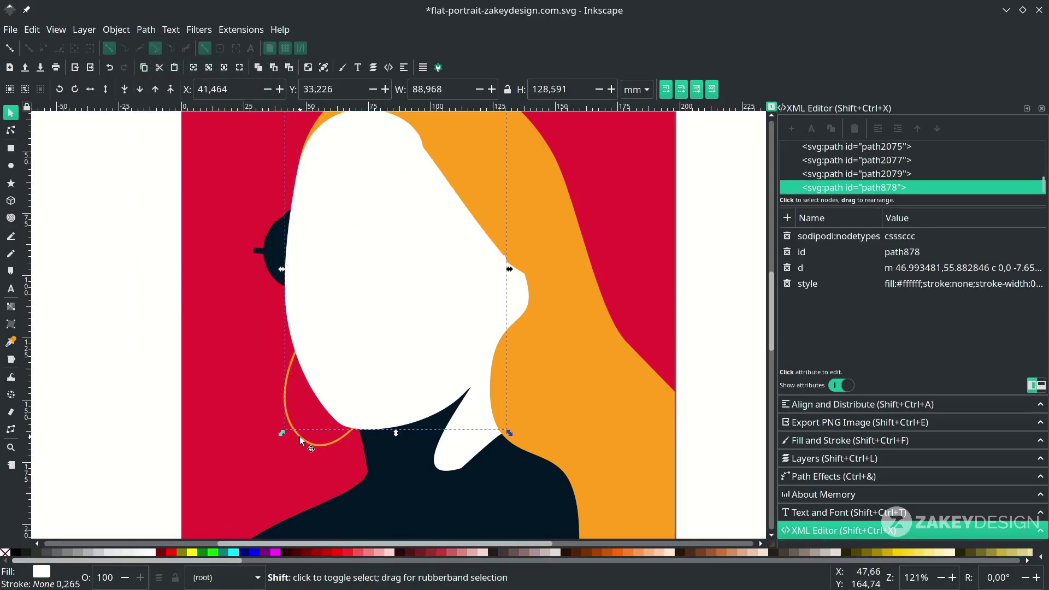
left_click(299, 436, "shift")
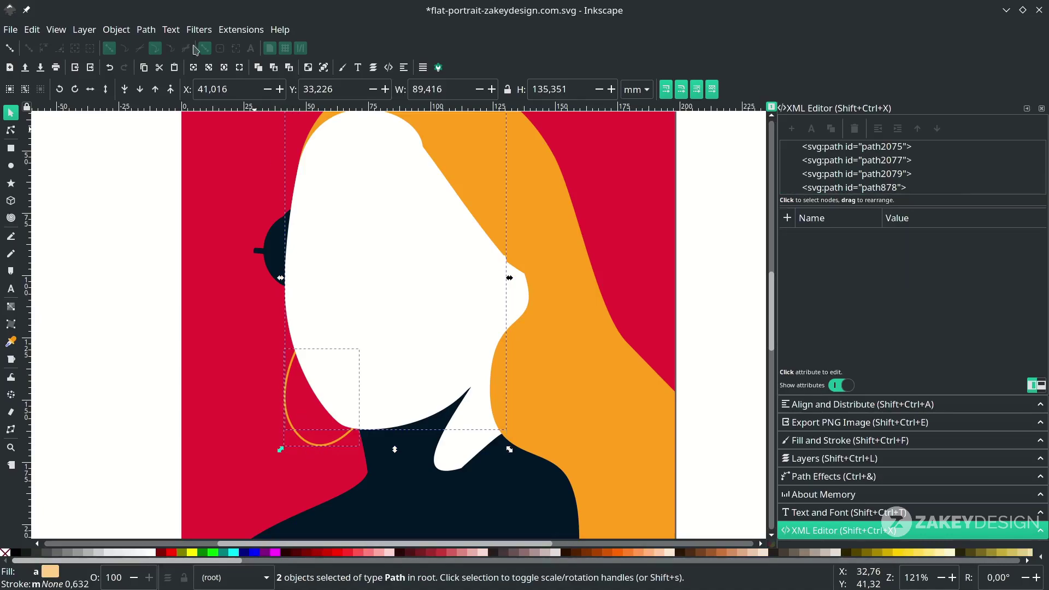
left_click(146, 30)
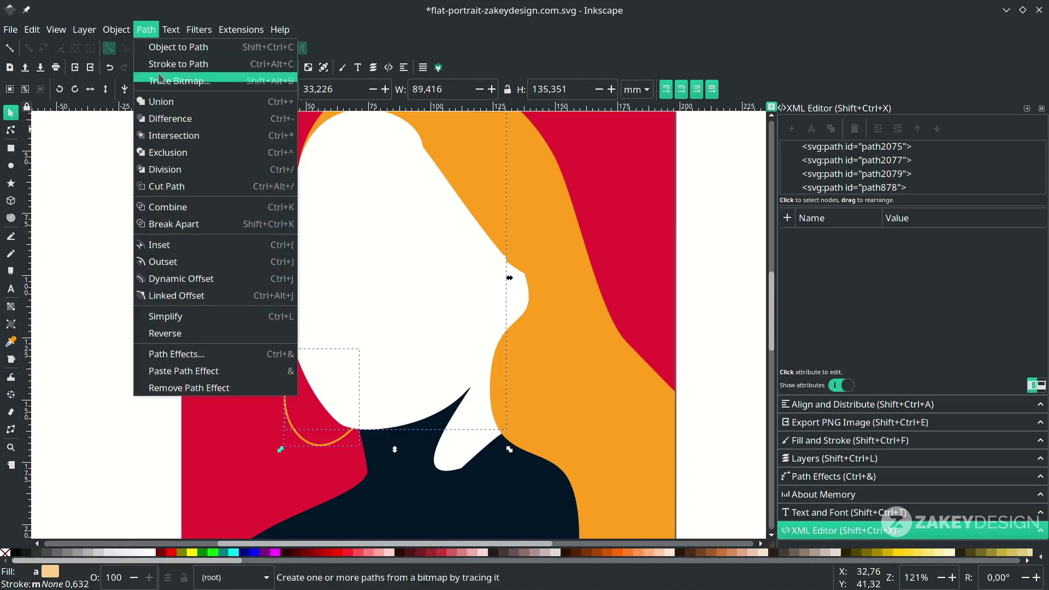
left_click(169, 125)
key("minus")
key("Escape")
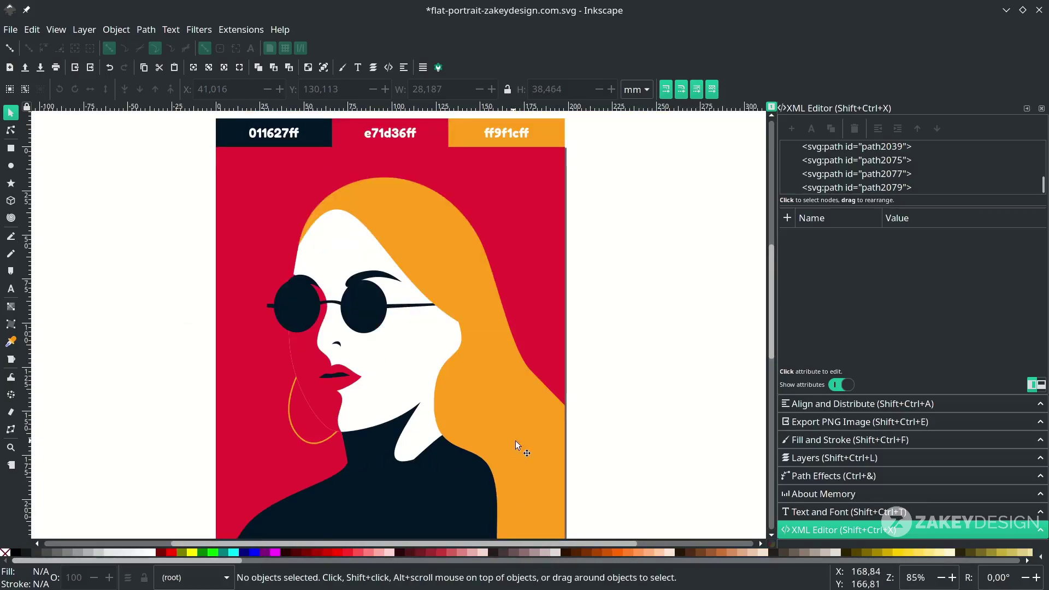
Step: Check the trimmed earring end at the chin and save the drawing
scroll(517, 420, "down", 1)
scroll(432, 414, "up", 6)
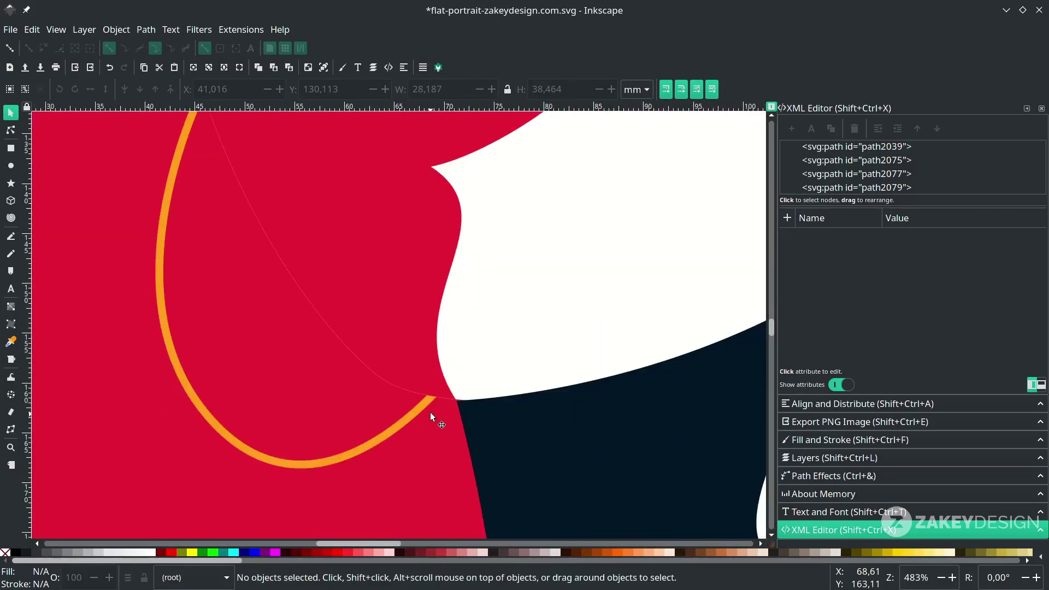
scroll(431, 412, "down", 4)
key("ctrl+s")
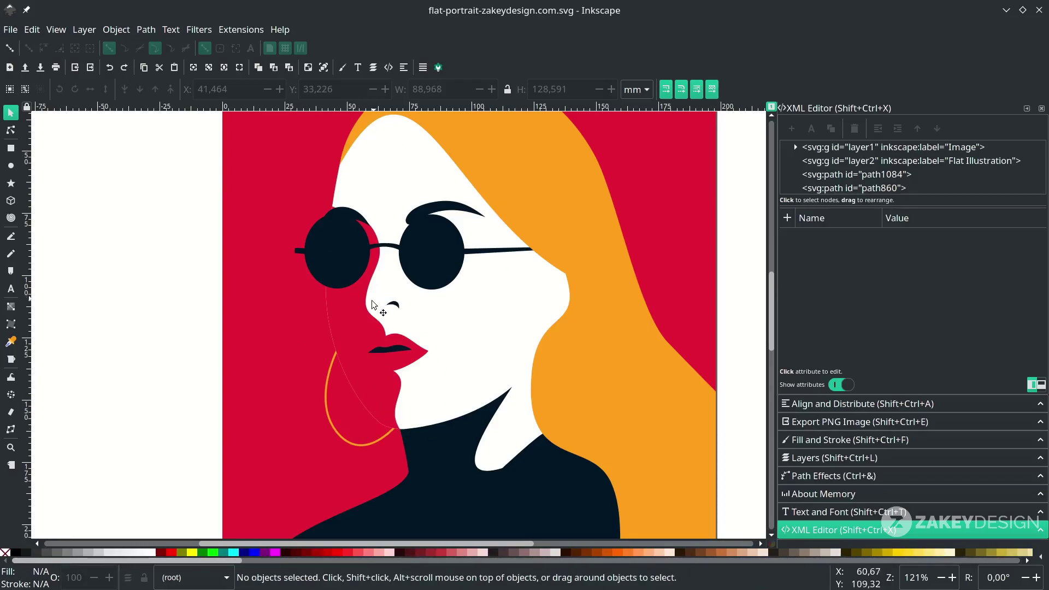
scroll(415, 361, "down", 1)
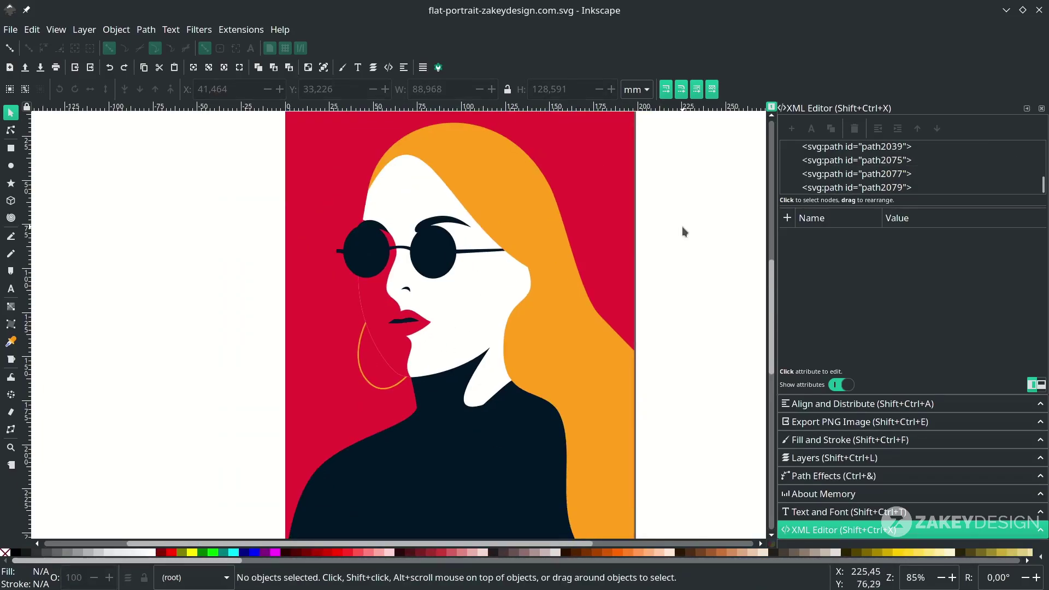
key("ctrl+s")
Step: Duplicate the white face shape, raise the copy to the top and duplicate it once more
left_click(468, 293)
key("Home")
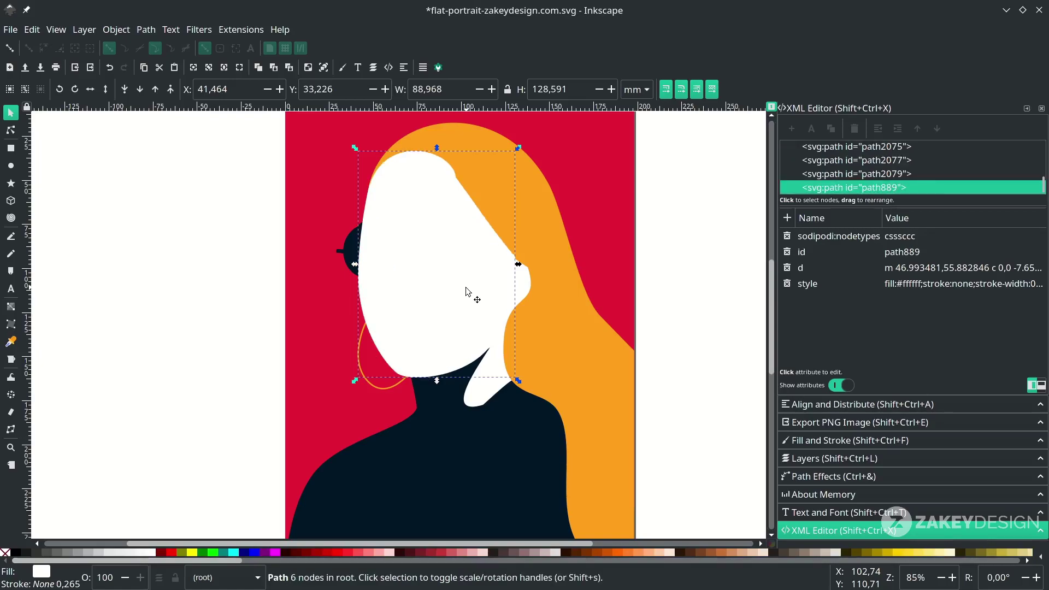
key("ctrl")
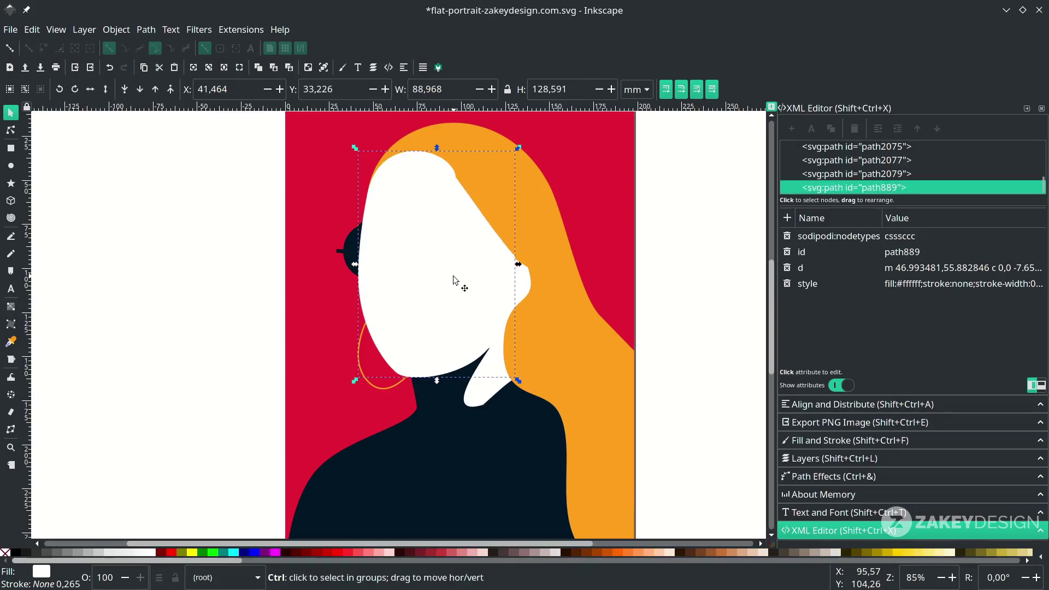
key("ctrl+d")
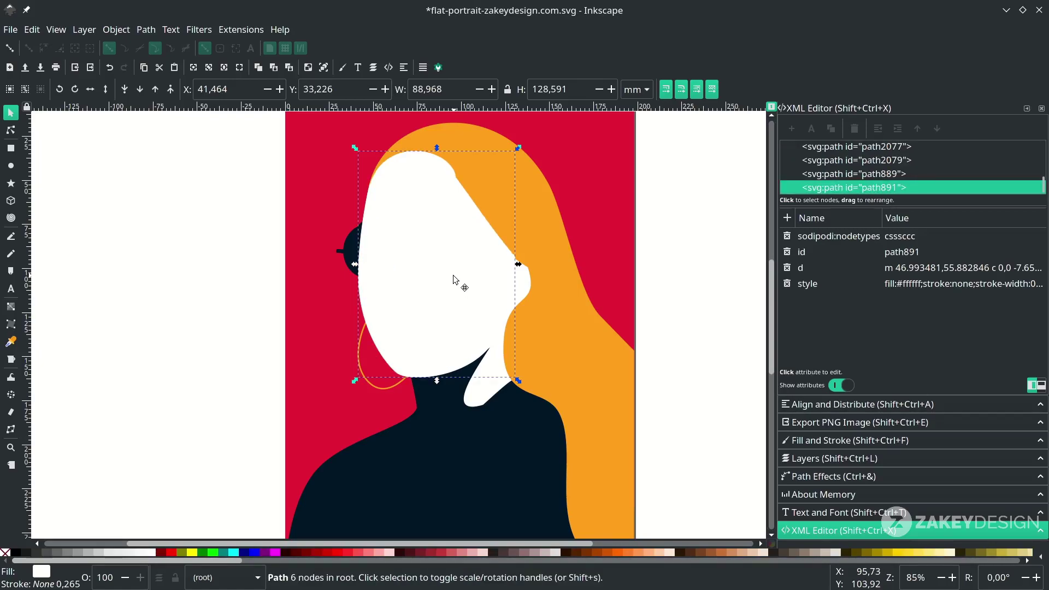
Step: Shift the upper face copy slightly up to X 41.632, Y 32.107 mm and fill it with dark red 800000
left_click_drag(453, 280, 425, 261)
left_click(312, 552)
scroll(427, 290, "up", 1)
scroll(431, 294, "up", 1)
scroll(425, 261, "down", 1)
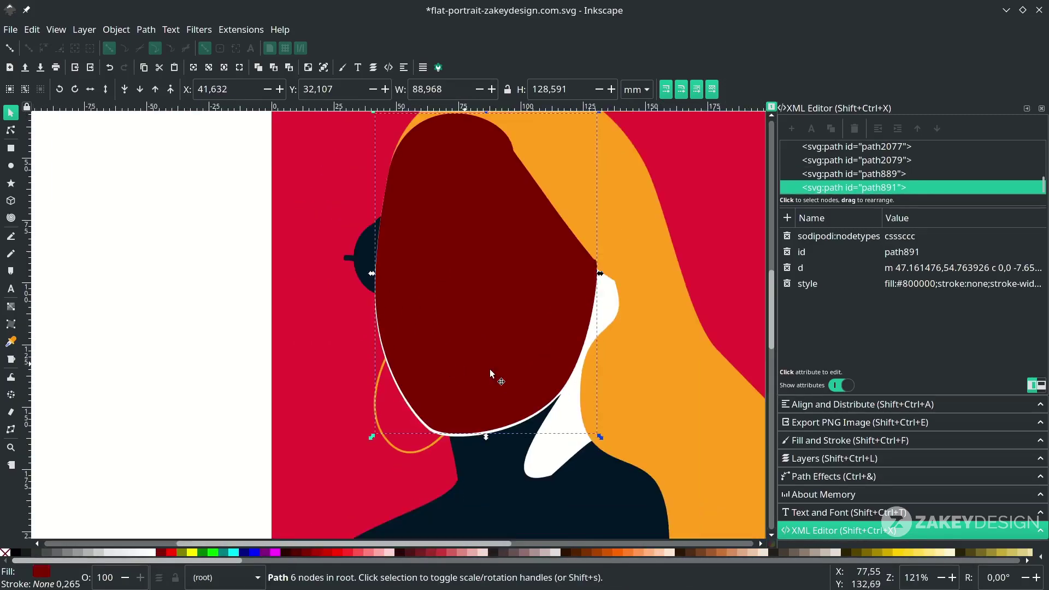
Step: Subtract the dark red face copy from the white face copy beneath it with Difference
scroll(439, 411, "up", 2)
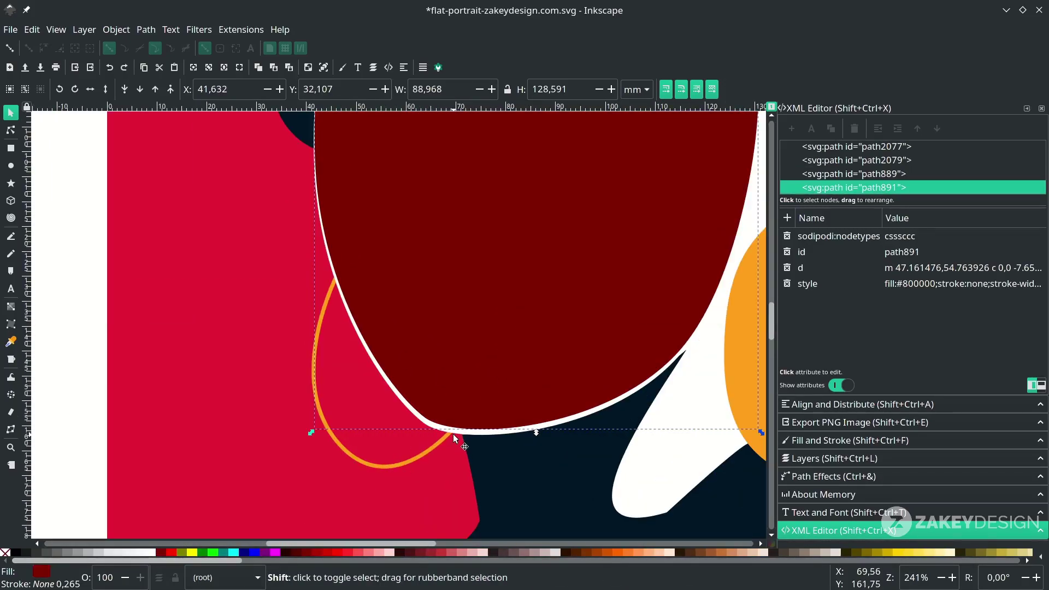
left_click(454, 438, "shift")
left_click(146, 30)
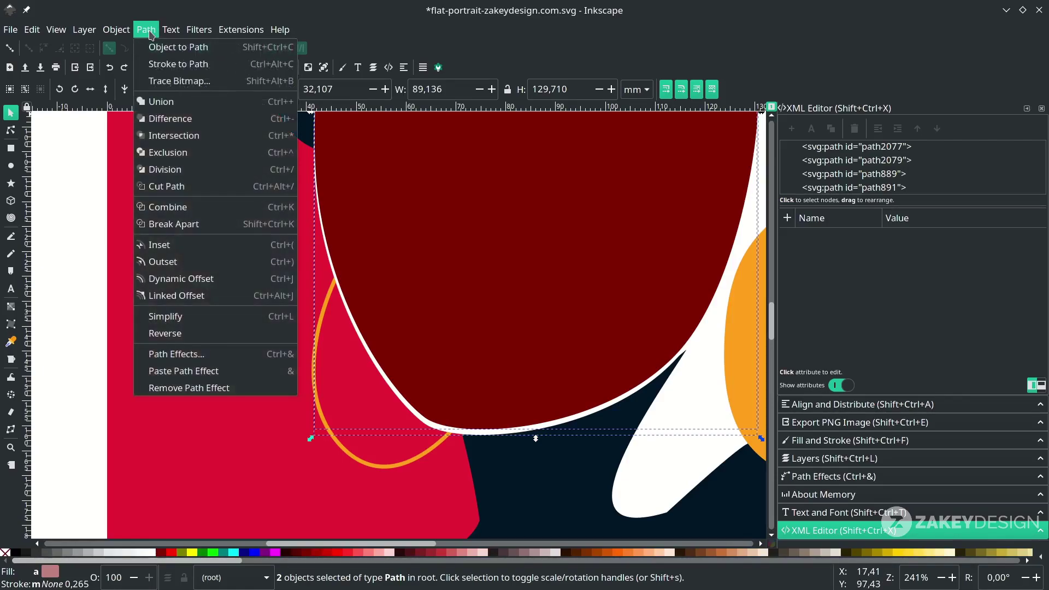
left_click(201, 126)
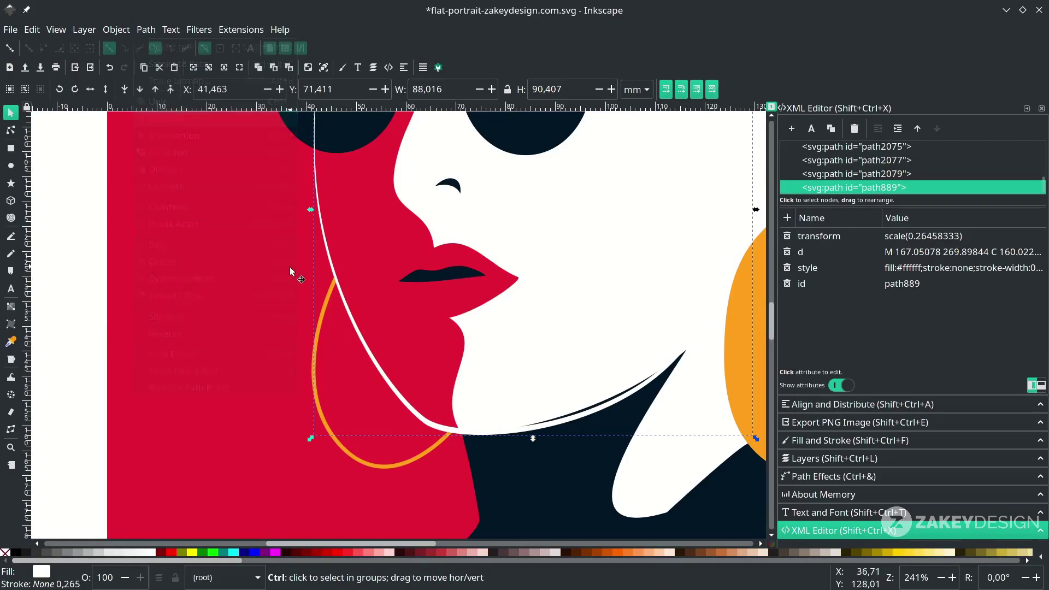
Step: Move the white rim's end node at the jaw and neck corner slightly up to cover the dark sliver along the jaw
scroll(385, 405, "down", 3)
scroll(322, 381, "up", 2)
scroll(483, 336, "up", 2)
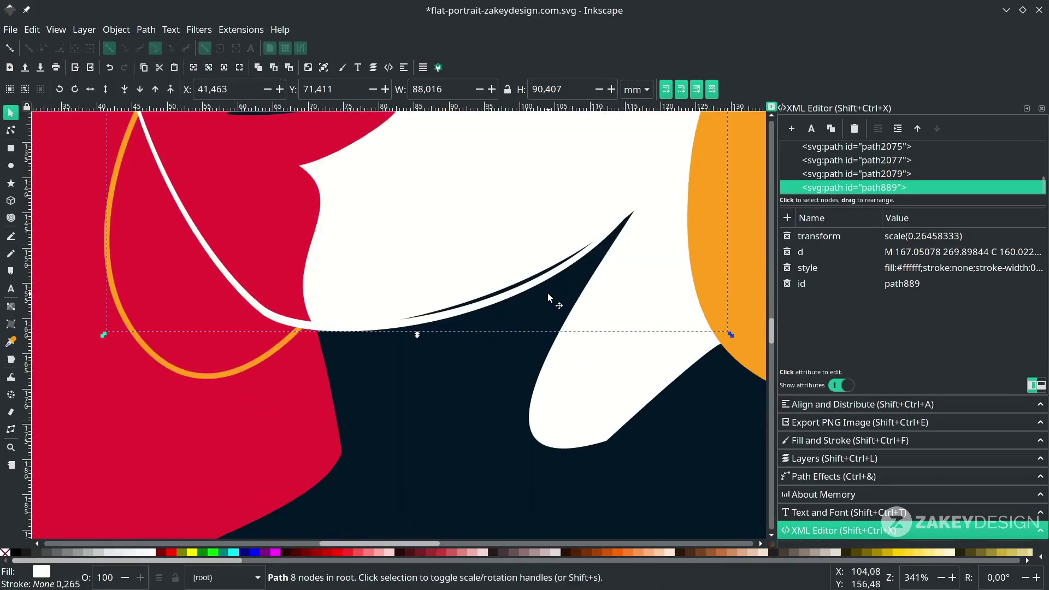
double_click(547, 292)
scroll(486, 369, "up", 4)
left_click(402, 411)
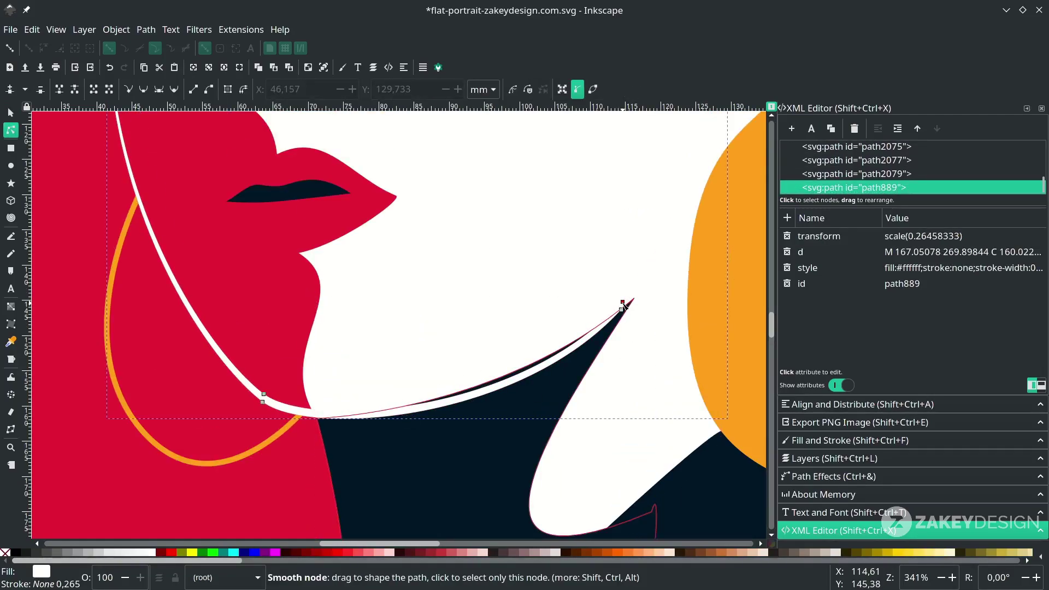
left_click_drag(622, 301, 622, 293)
key("s")
left_click(519, 230)
scroll(473, 308, "down", 6)
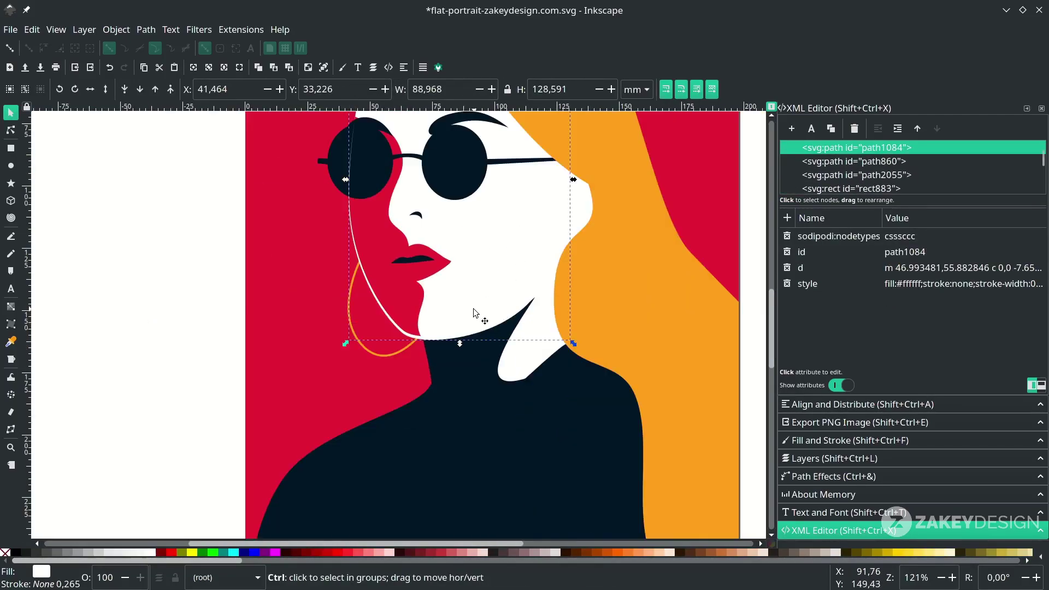
Step: Lower the white face rim behind the sunglasses and save the drawing
left_click(278, 317)
scroll(345, 314, "up", 2)
scroll(345, 315, "right", 3)
scroll(526, 312, "down", 2)
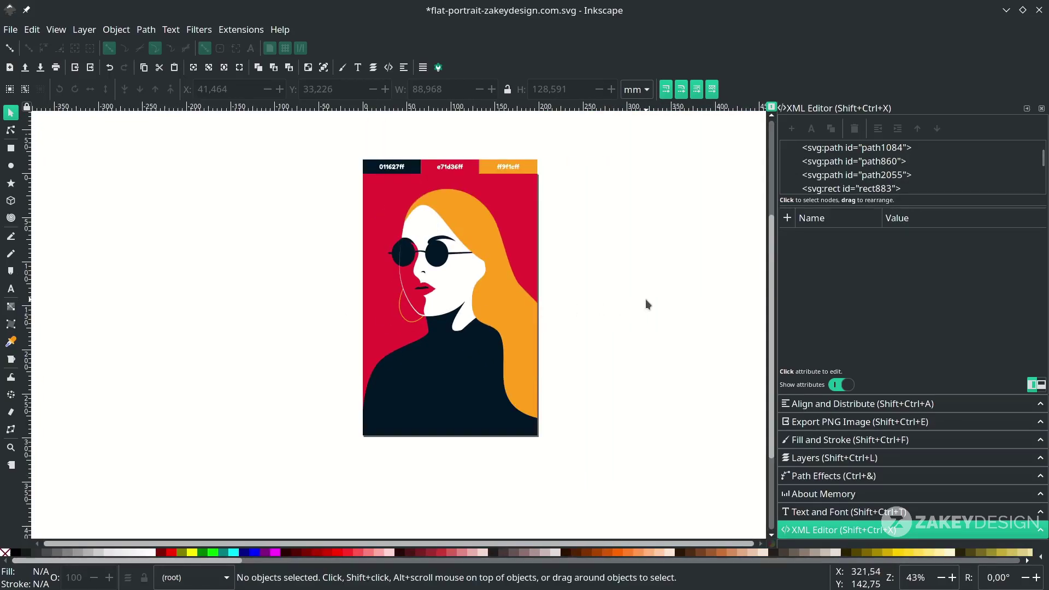
scroll(367, 257, "up", 2)
key("n")
left_click(381, 266)
scroll(381, 267, "up", 2)
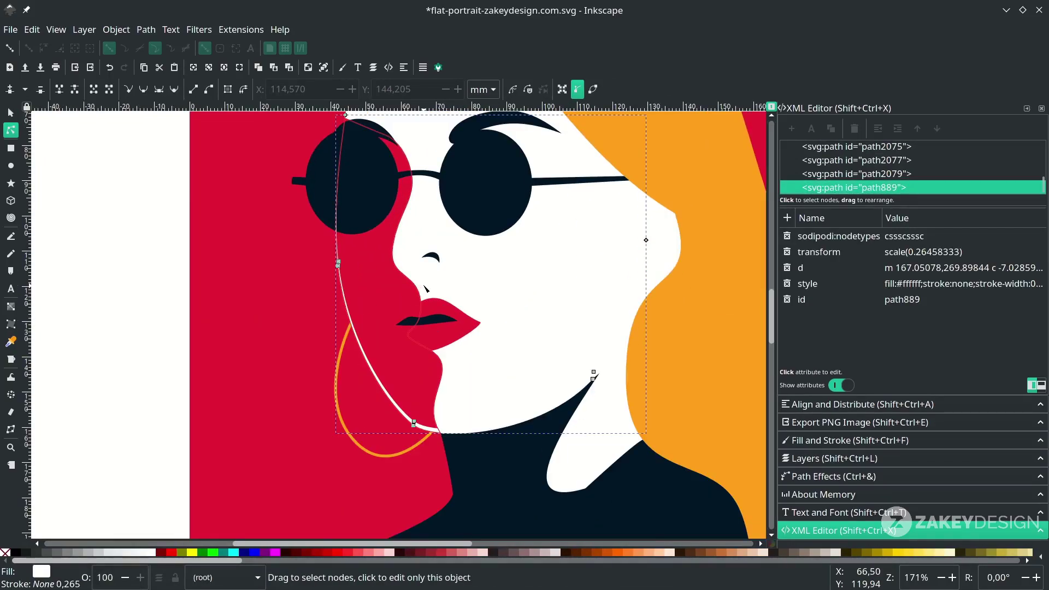
key("s")
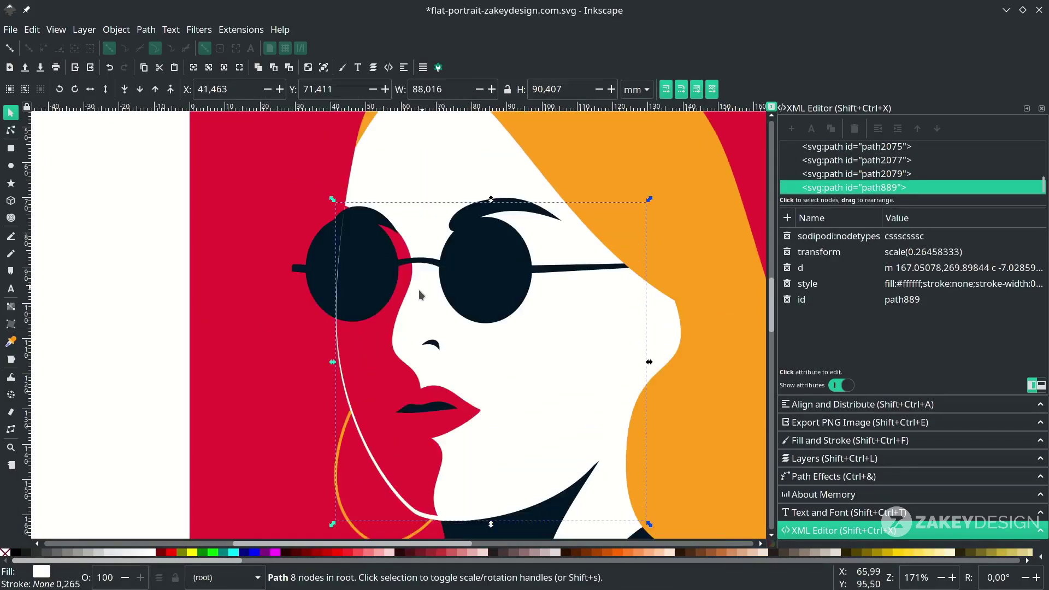
left_click(140, 94)
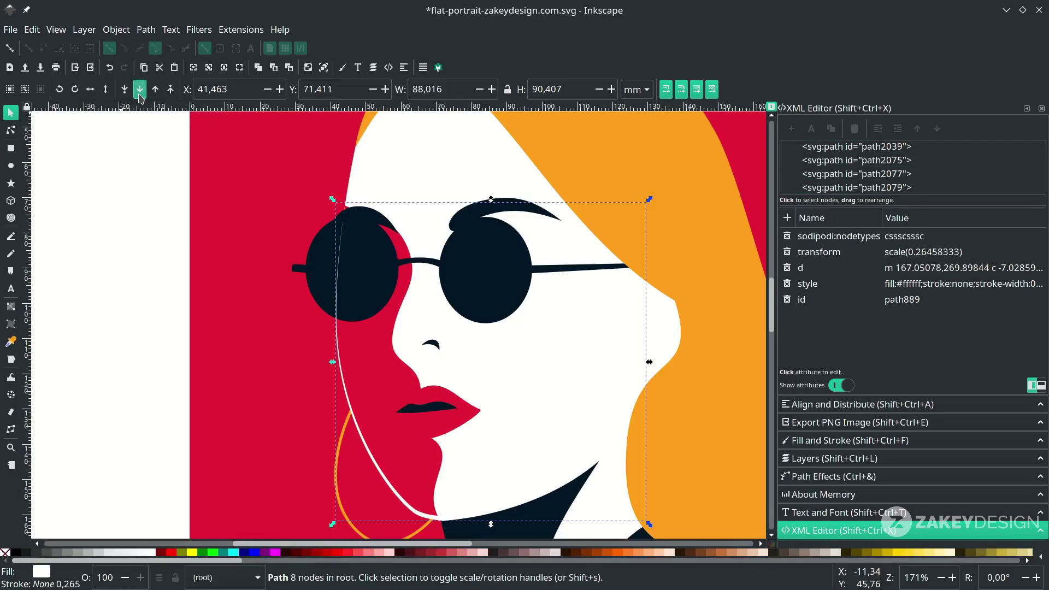
left_click(171, 125)
scroll(173, 125, "down", 2)
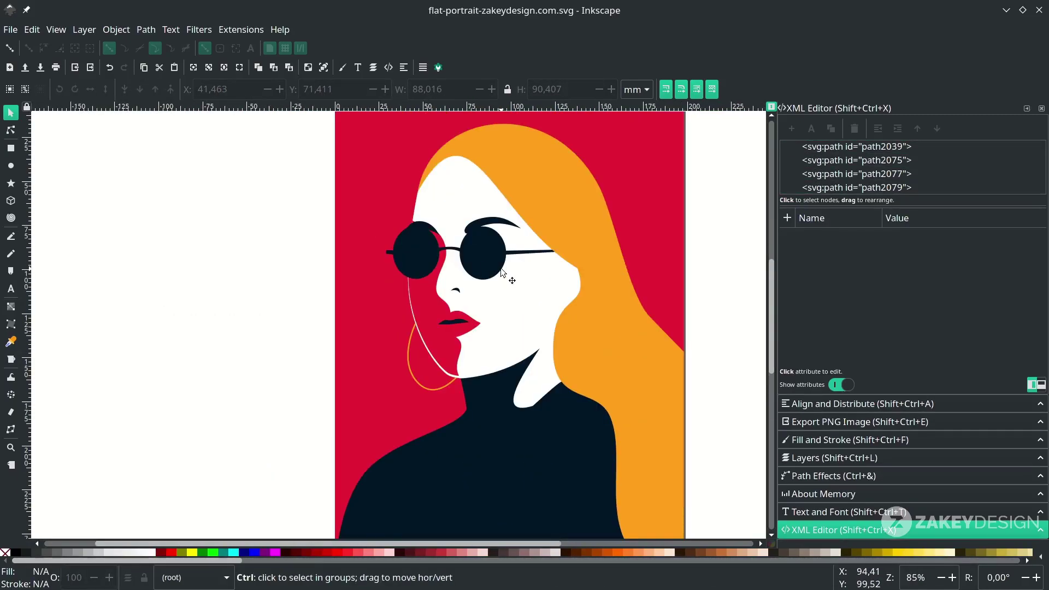
Step: Draw a closed curved Bezier shape about 16.7 mm wide and 3.2 mm high along the underside of the sunglasses' bridge
scroll(500, 264, "up", 2)
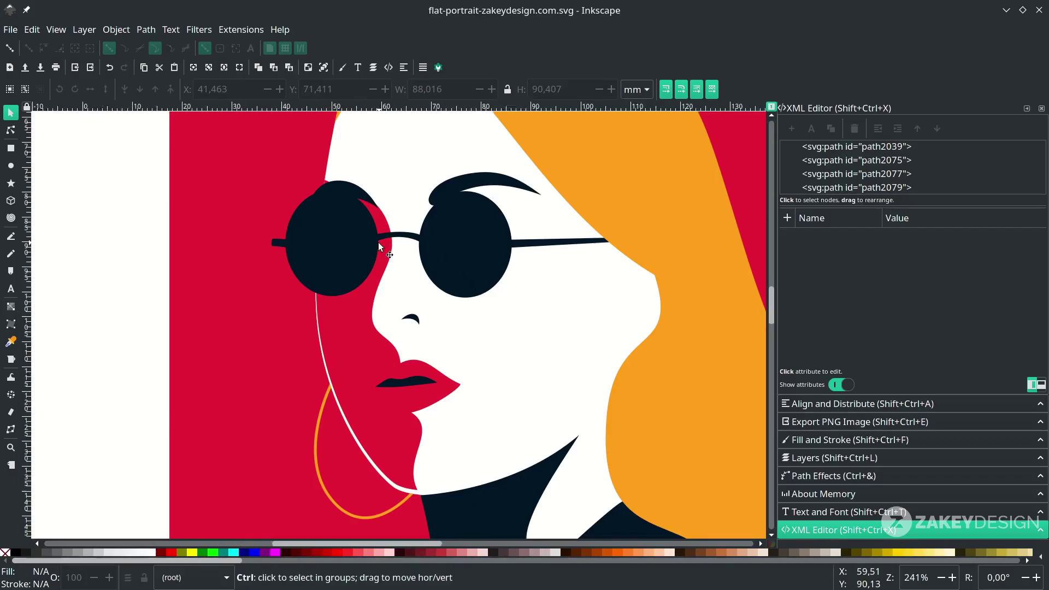
scroll(383, 256, "up", 2)
key("b")
scroll(385, 266, "up", 4)
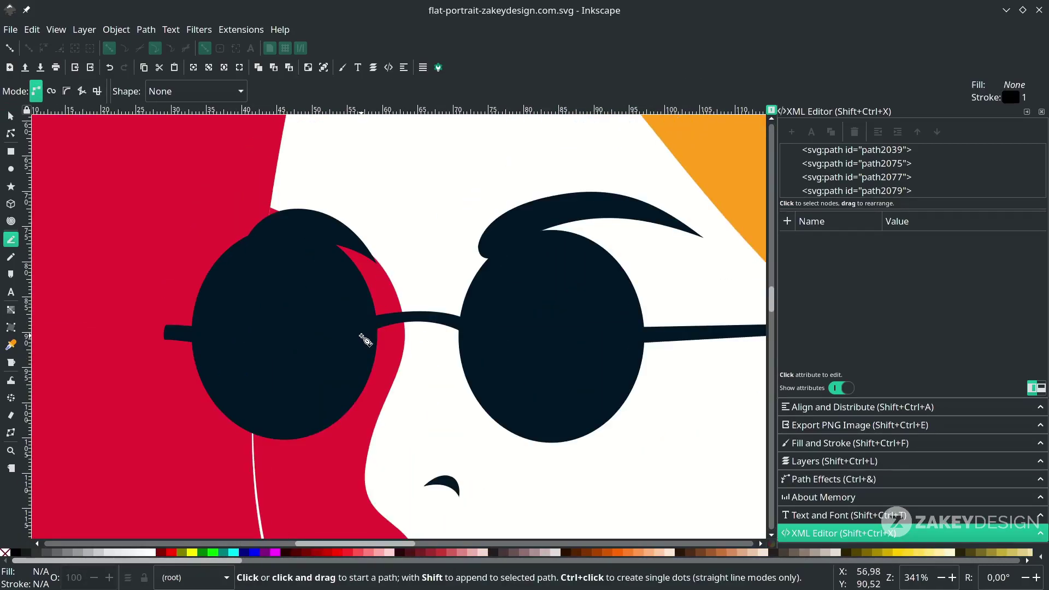
scroll(369, 358, "down", 2)
left_click(371, 294)
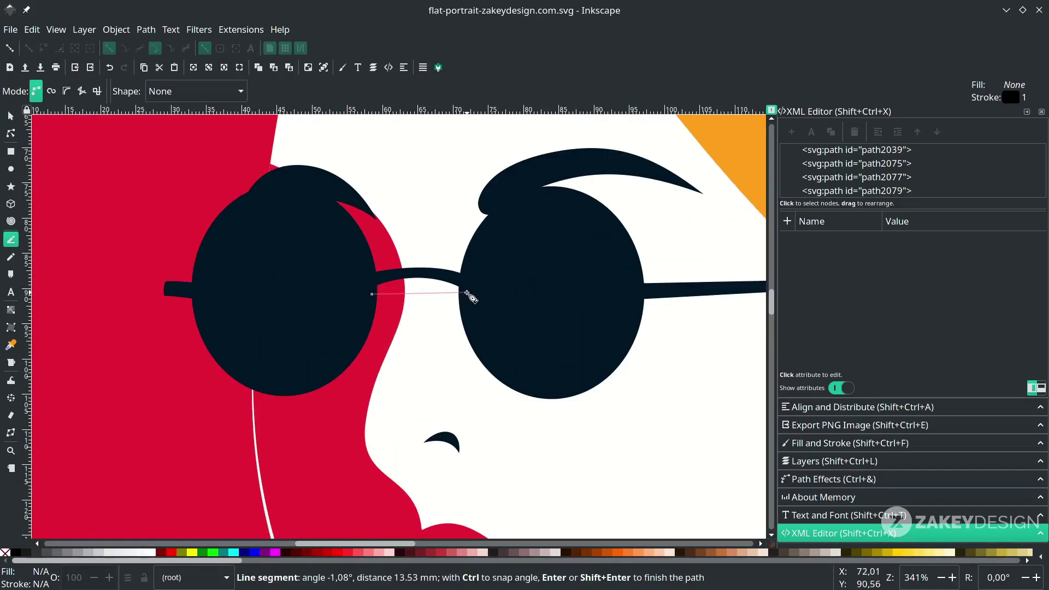
mouse_move(454, 284)
left_mouse_down()
mouse_move(497, 307)
mouse_move(470, 279)
left_mouse_up()
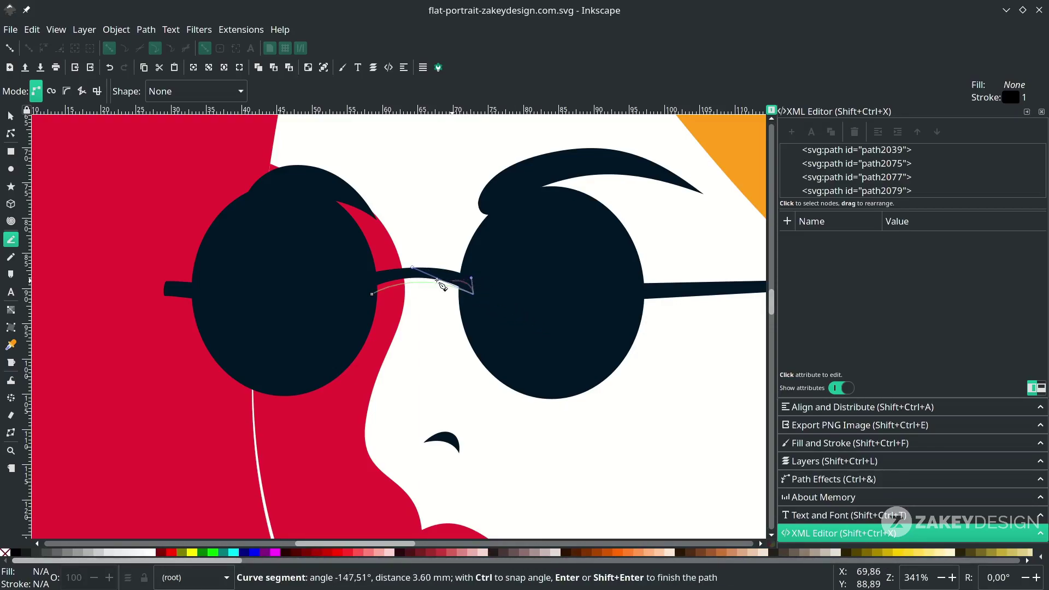
left_click(448, 275)
left_click_drag(373, 276, 334, 287)
left_click(373, 294)
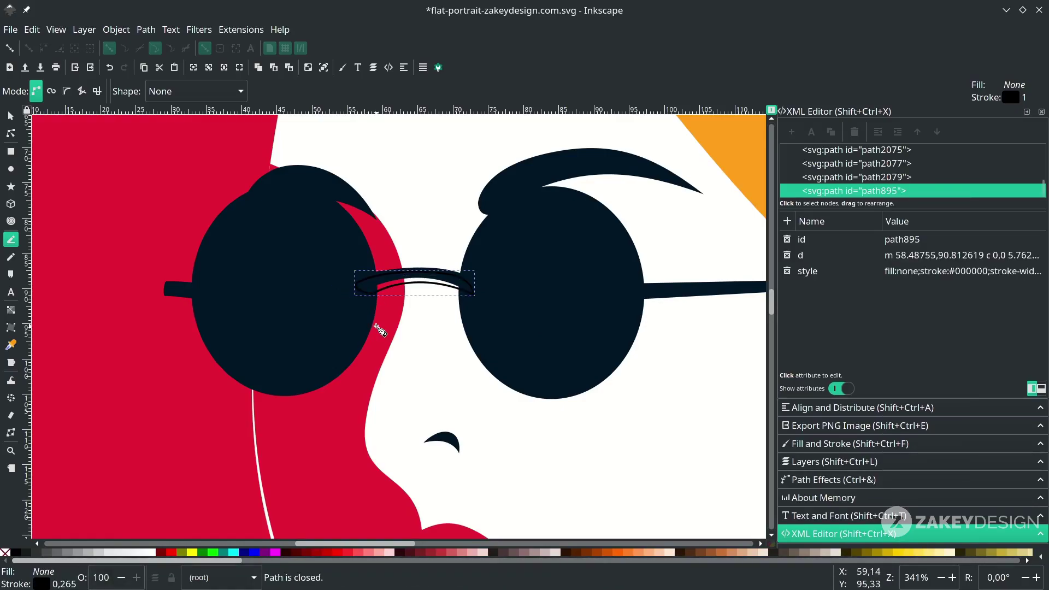
Step: Fill the bridge shadow shape with the red e71d36, remove its stroke and lower it behind the bridge
key("d")
left_click(391, 319)
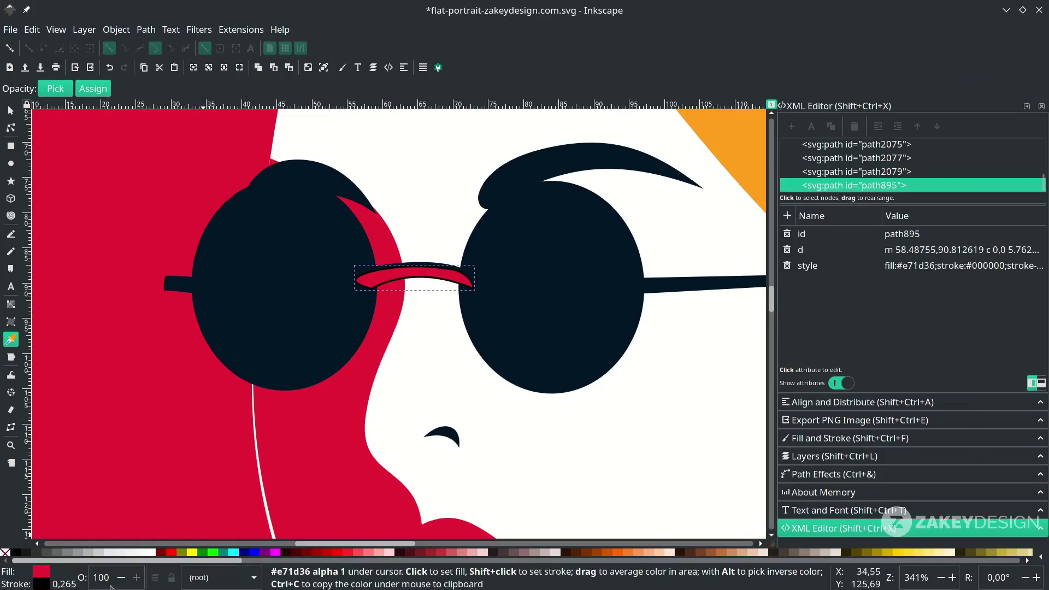
right_click(38, 584)
left_click(71, 578)
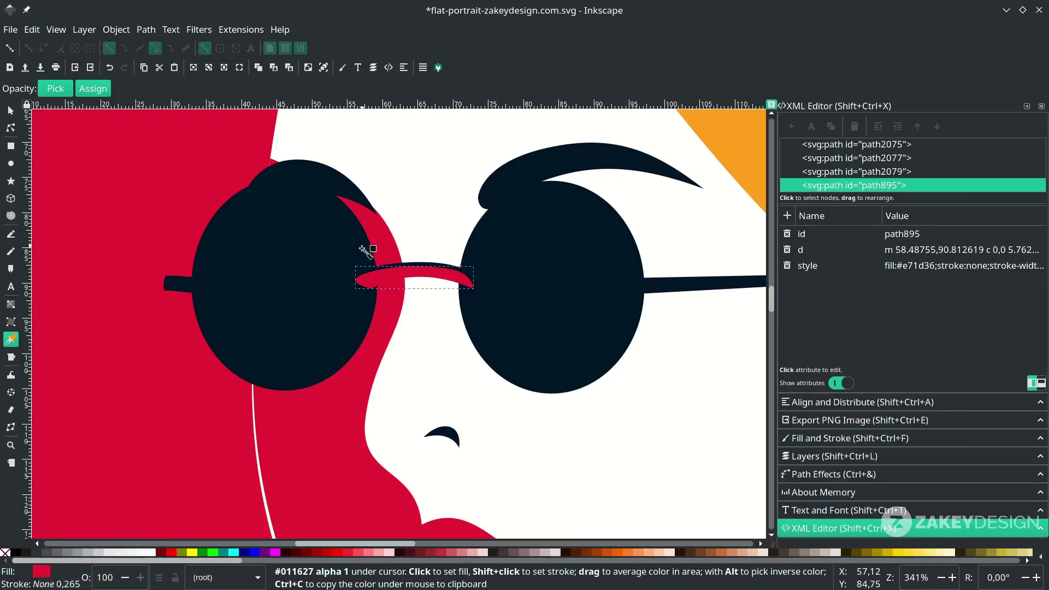
key("s")
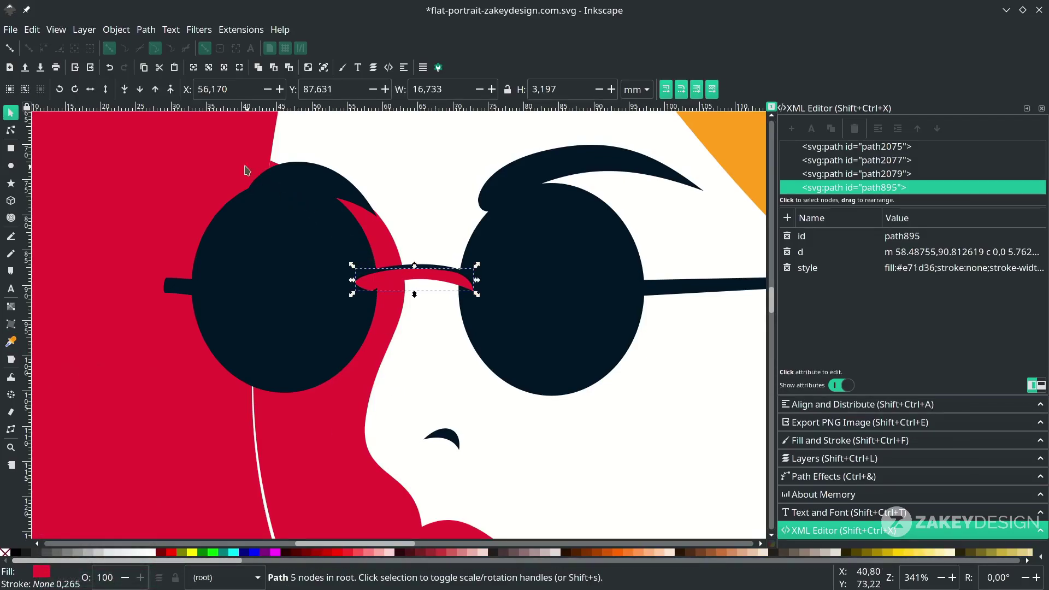
left_click(140, 94)
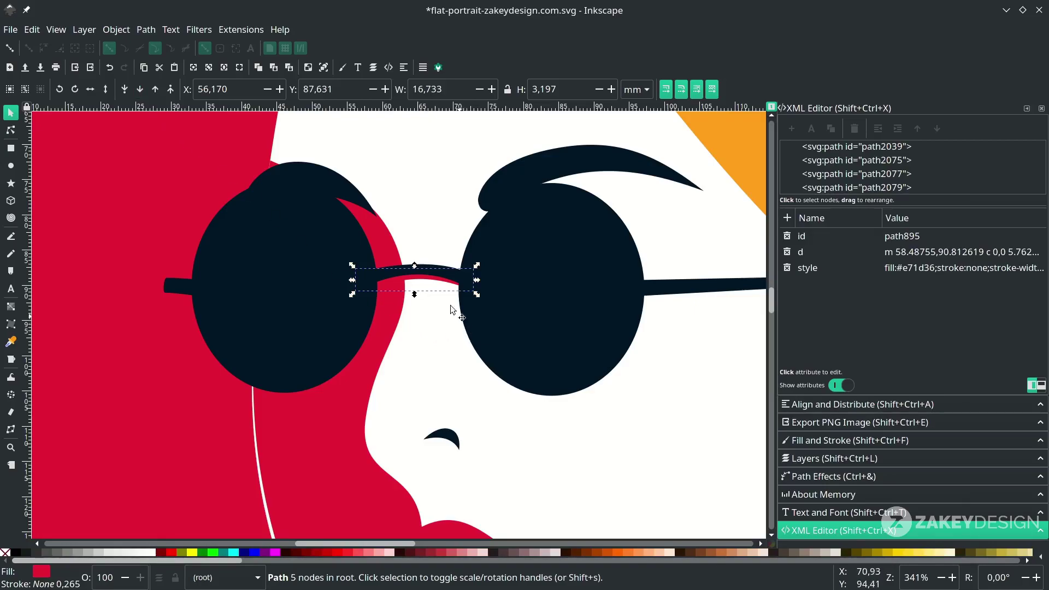
Step: Move the bridge shadow's lower corner node behind the right lens down to X 72.876, Y 91.567 mm
scroll(451, 310, "down", 1)
left_click(578, 313)
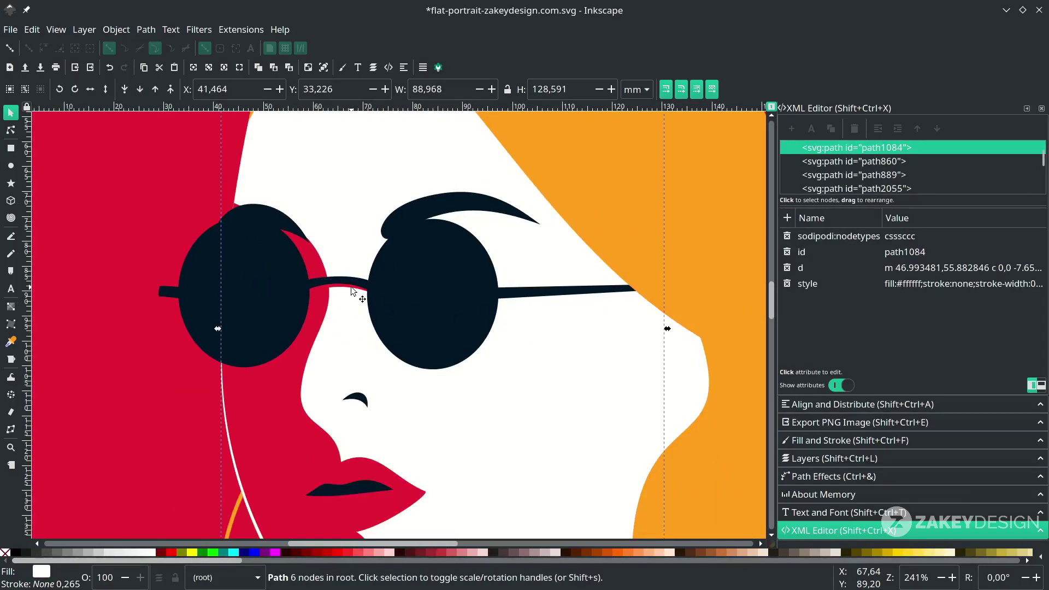
scroll(351, 290, "up", 4)
key("n")
left_click(356, 285)
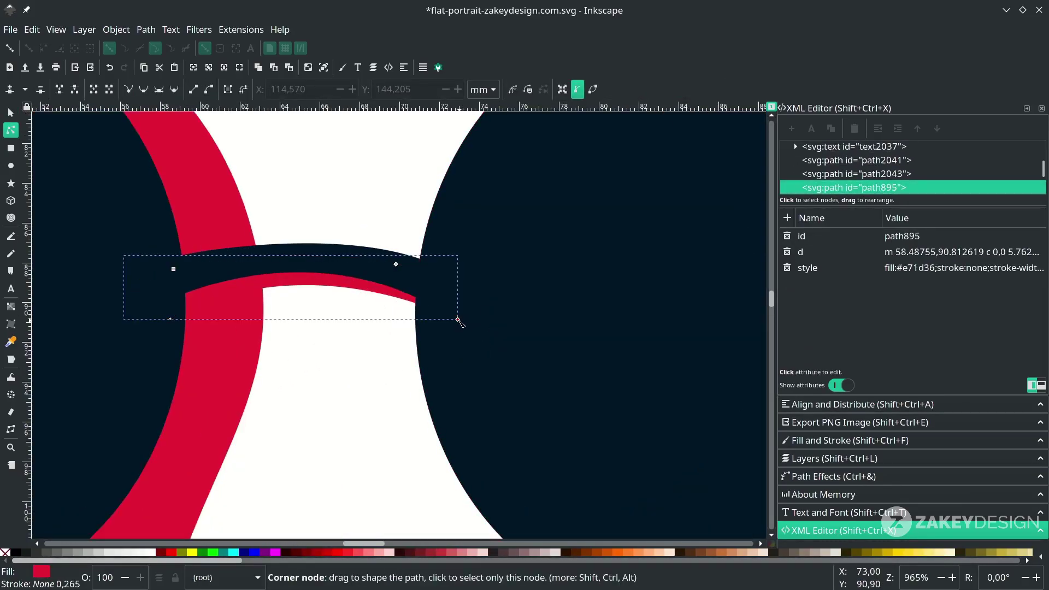
left_click_drag(458, 319, 458, 334)
scroll(457, 334, "down", 4)
scroll(382, 376, "up", 1)
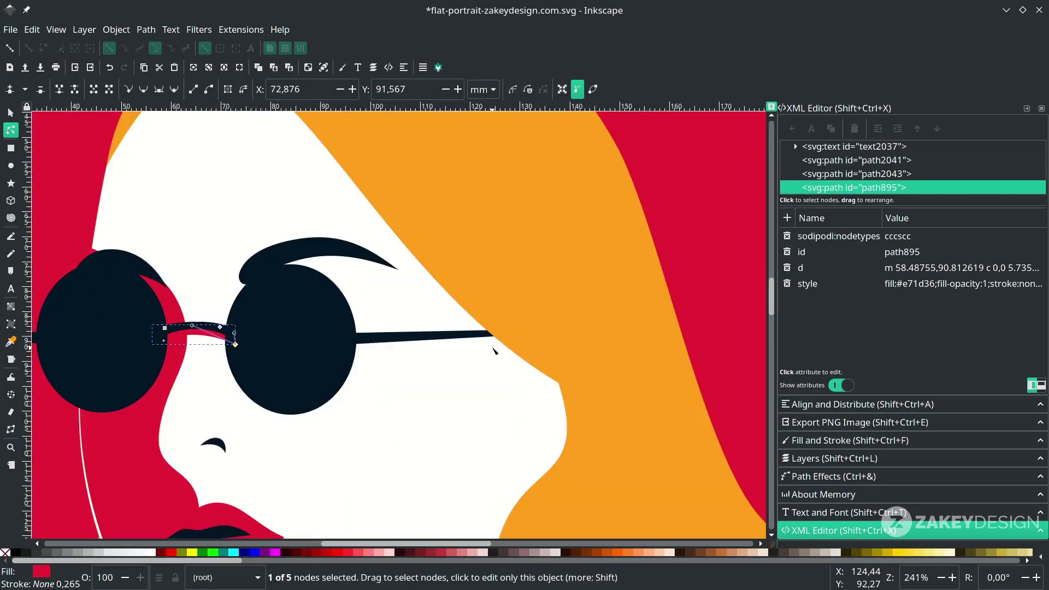
Step: Draw a closed four-point Bezier shadow about 32 mm long and 3.4 mm high under the temple arm, from the right lens to the hair
left_click(334, 378)
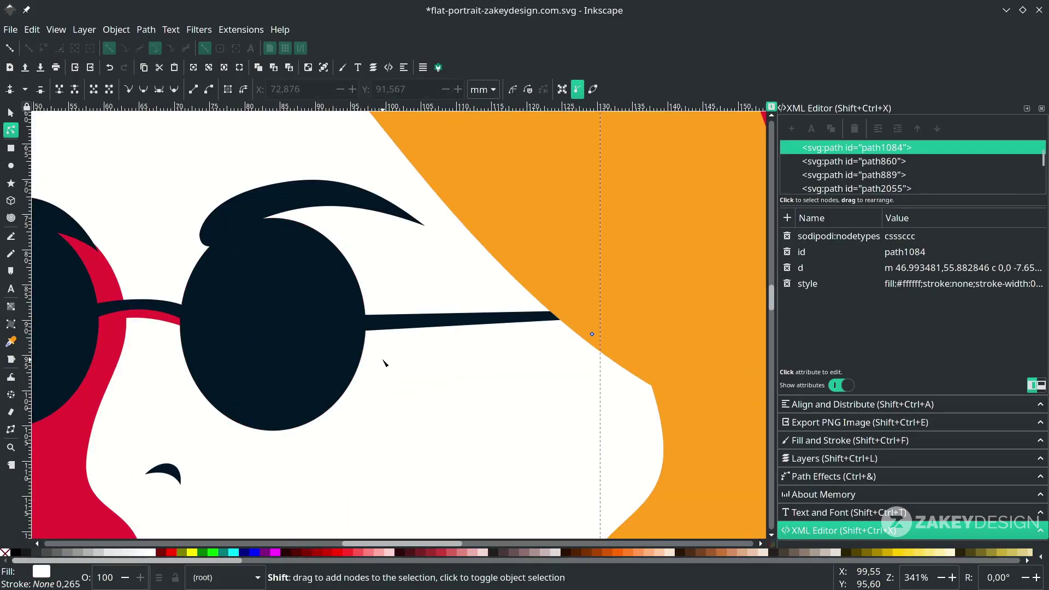
key("b")
left_click(359, 343)
left_click(574, 321)
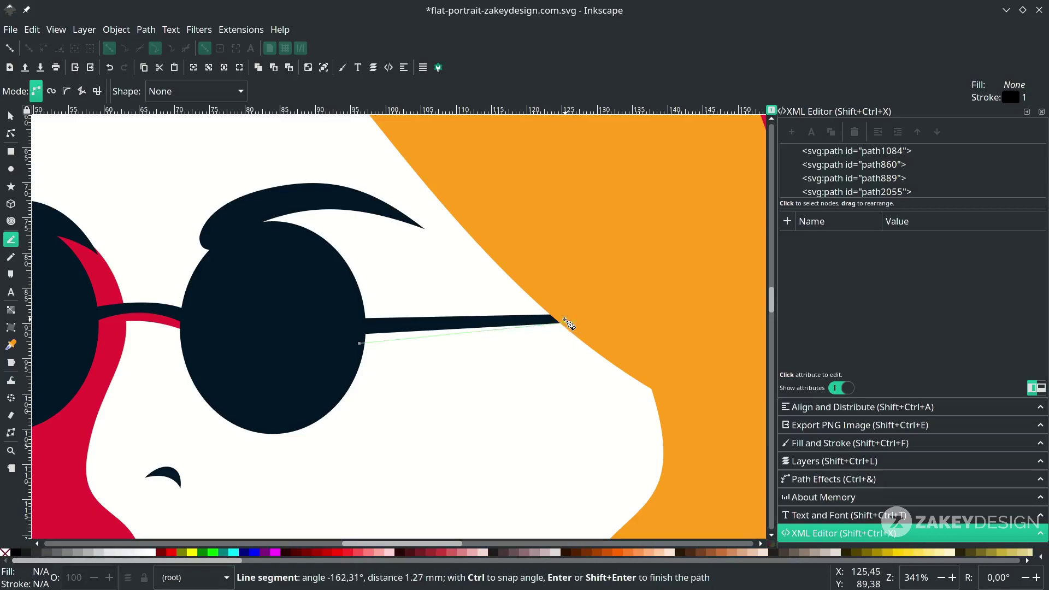
left_click(564, 319)
left_click(350, 324)
left_click(359, 343)
Step: Fill the temple arm shadow with the red e71d36 and lower it behind the sunglasses' arm
key("d")
left_click(90, 513)
key("s")
key("Page_Down")
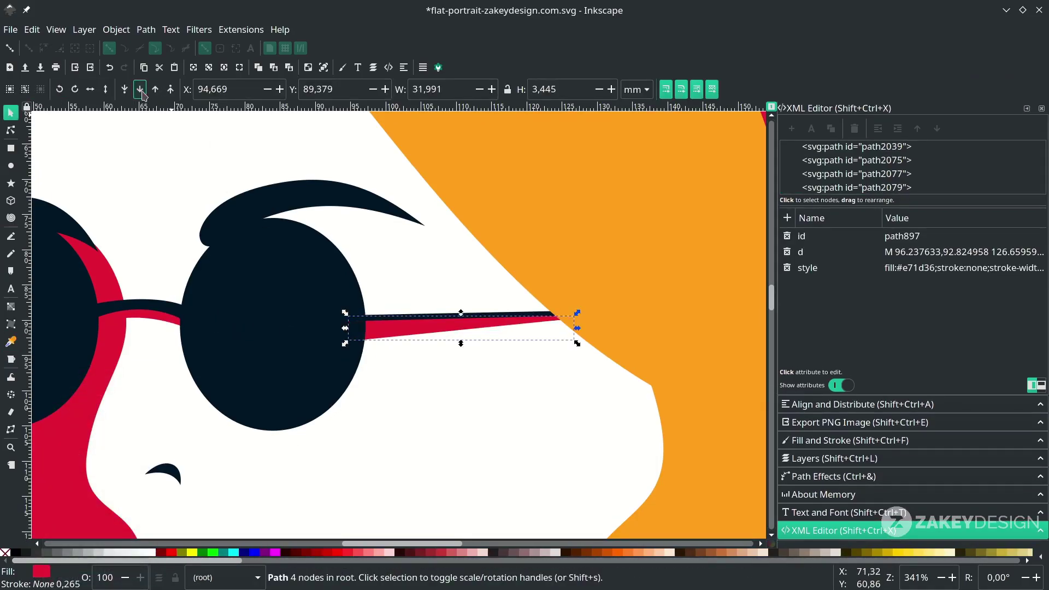
key("Page_Down")
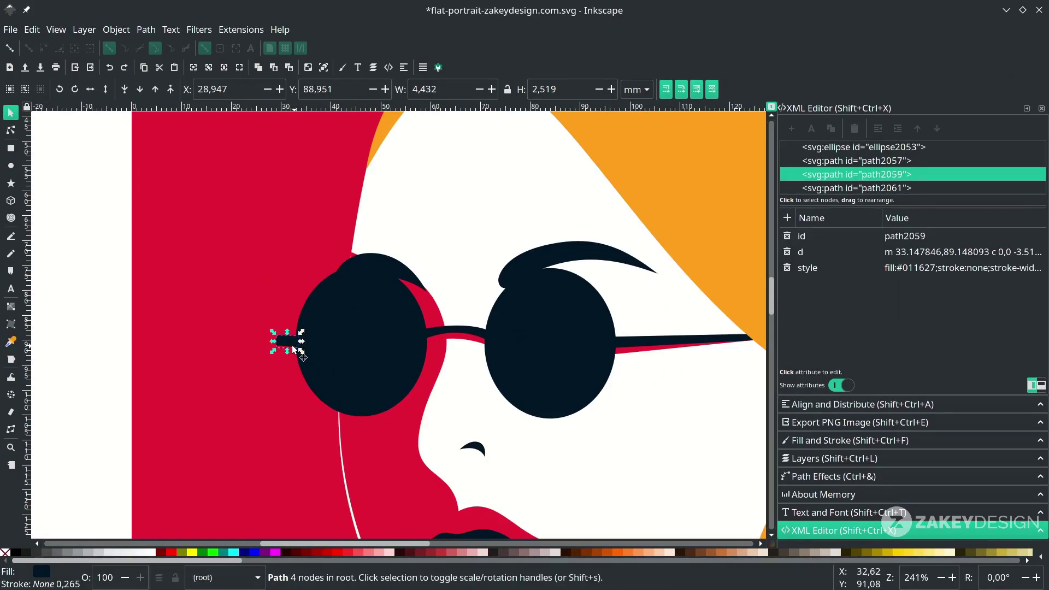
Step: Delete the short temple stub on the outer side of the left lens and save the drawing
scroll(289, 344, "down", 2, "ctrl")
scroll(290, 344, "down", 4)
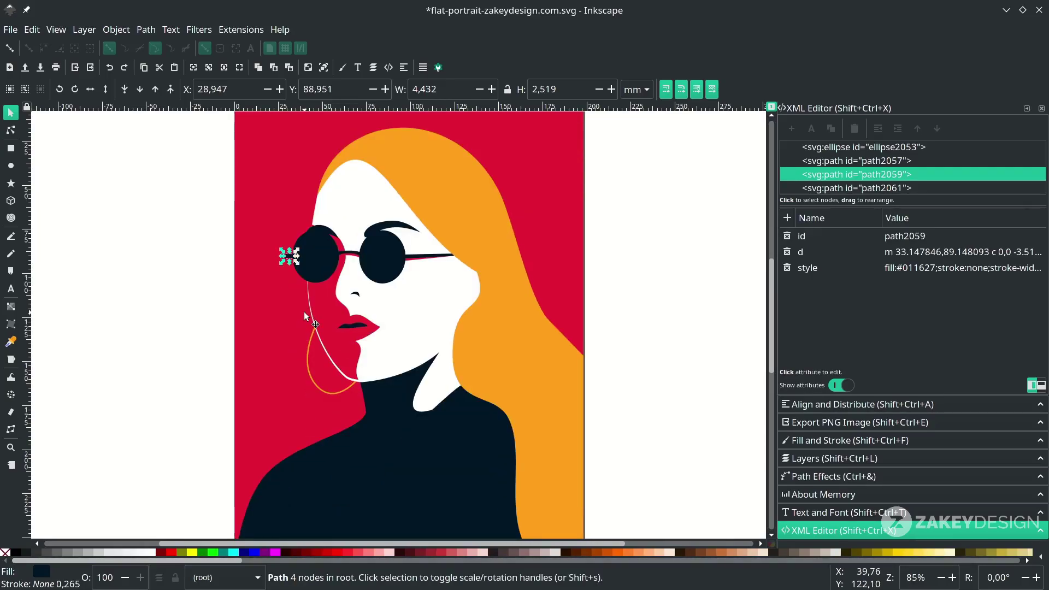
key("Delete")
scroll(303, 311, "down", 2, "ctrl")
scroll(399, 332, "up", 1, "ctrl")
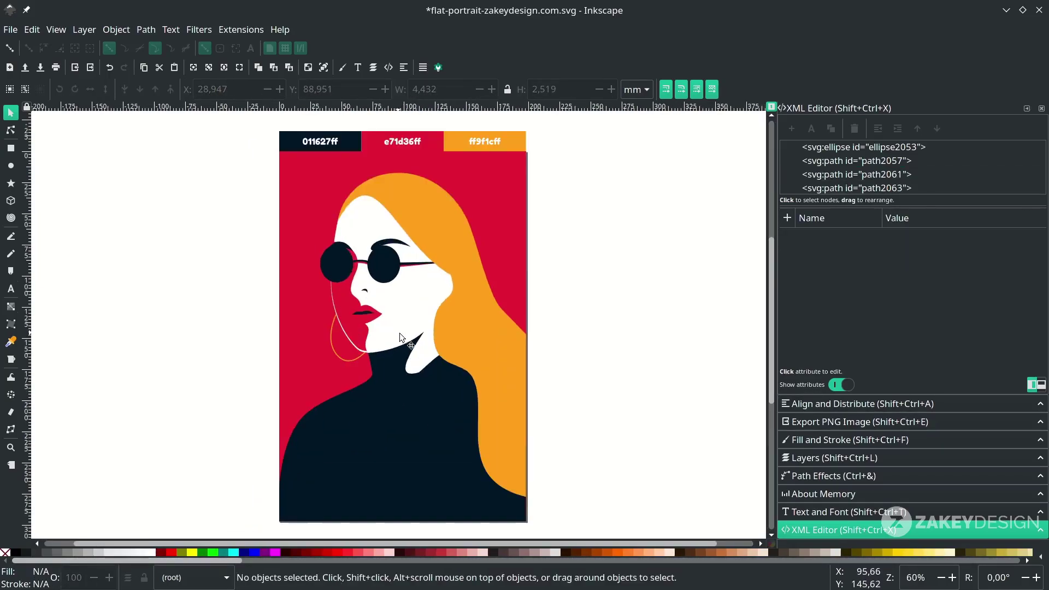
scroll(398, 333, "left", 2)
key("ctrl+s")
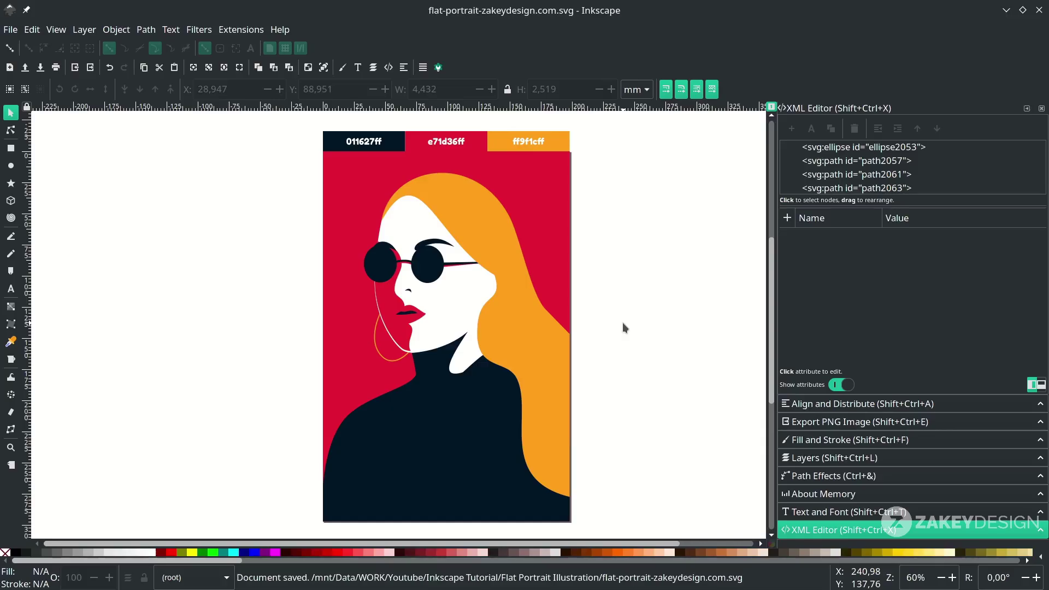